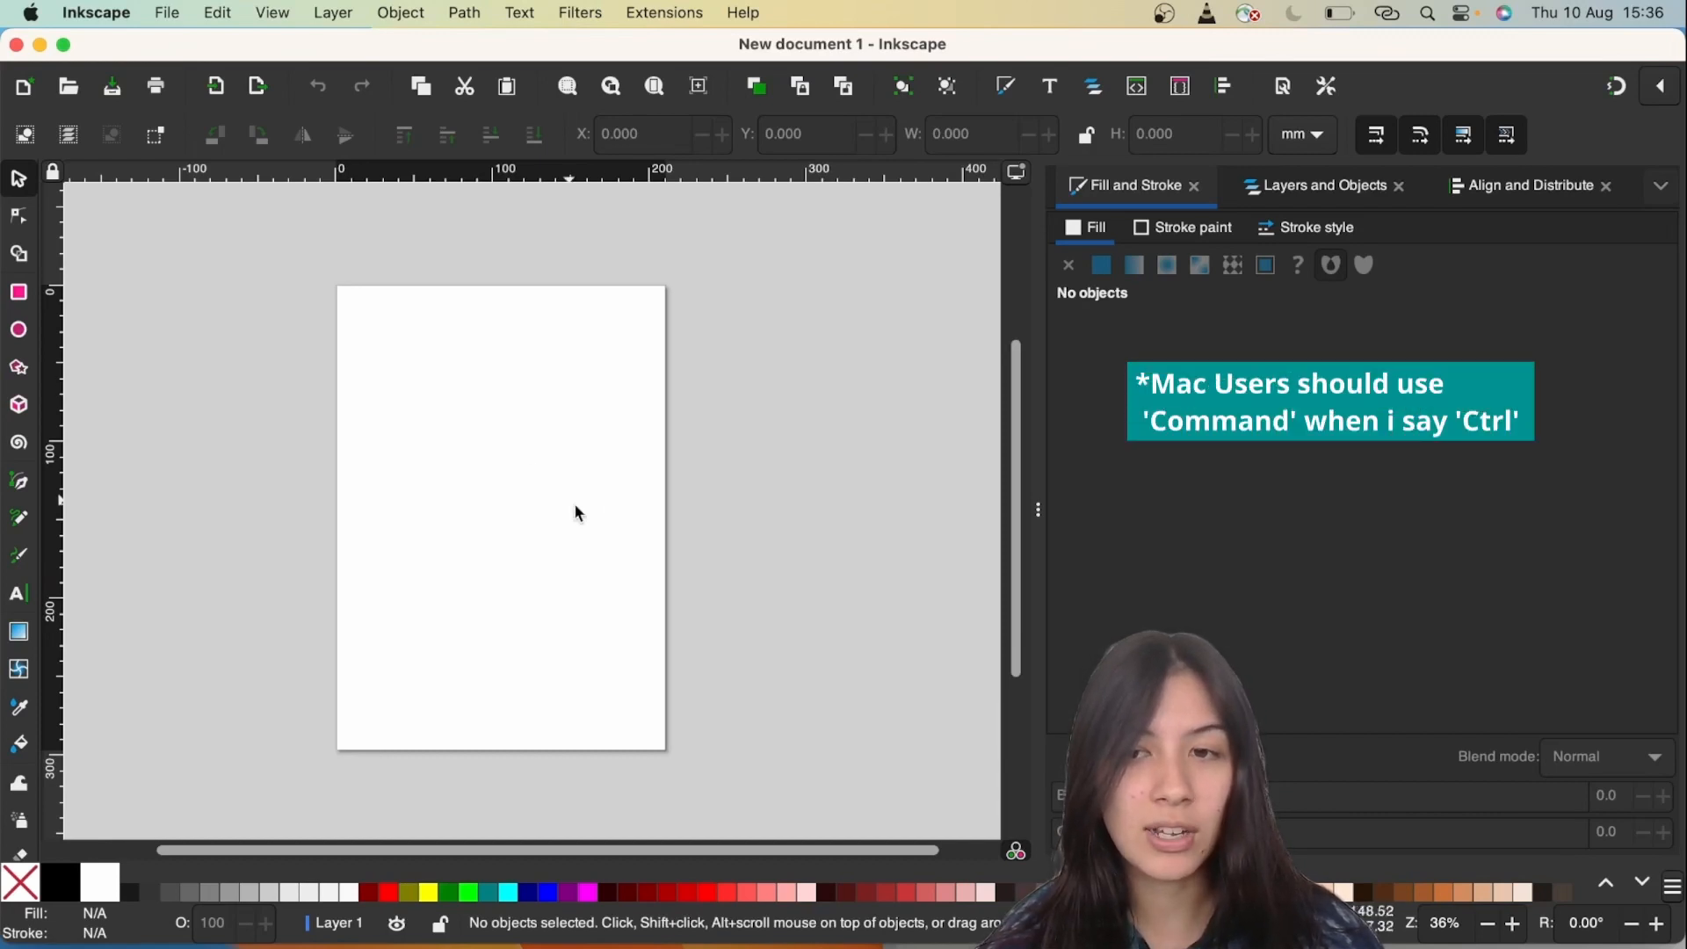
Switch to Preview to look at the BreadBoard.JPG reference photo and return to the blank Inkscape document.
{"action": "key", "text": "super+Tab"}
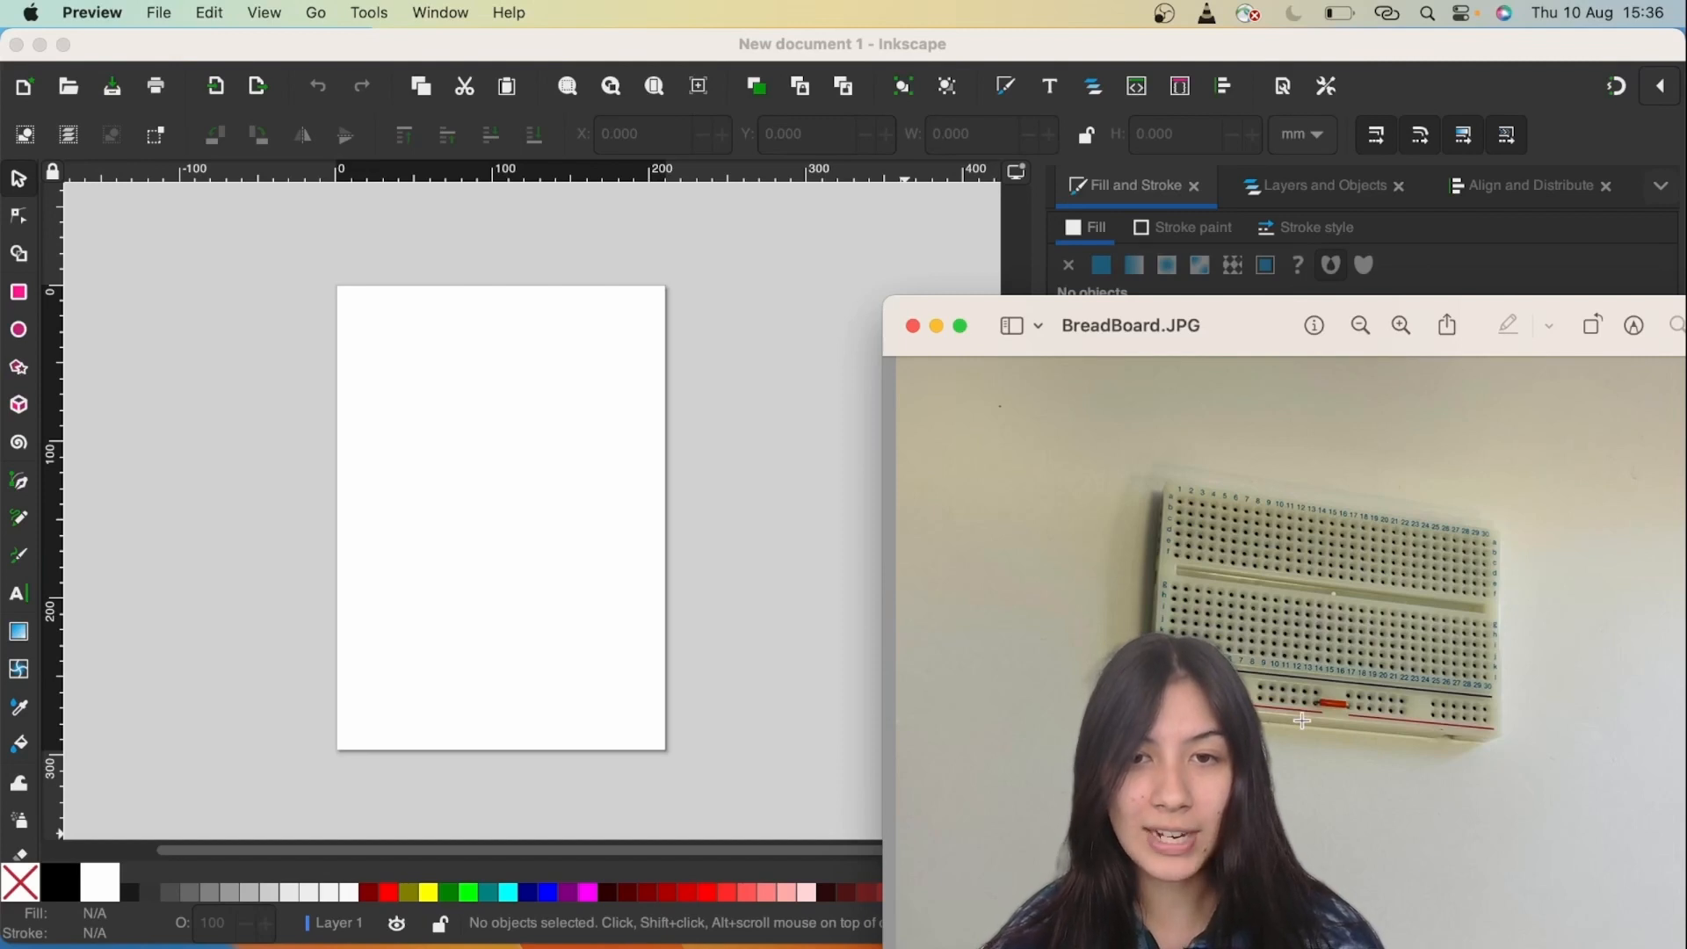
{"action": "left_click", "coordinate": [651, 463]}
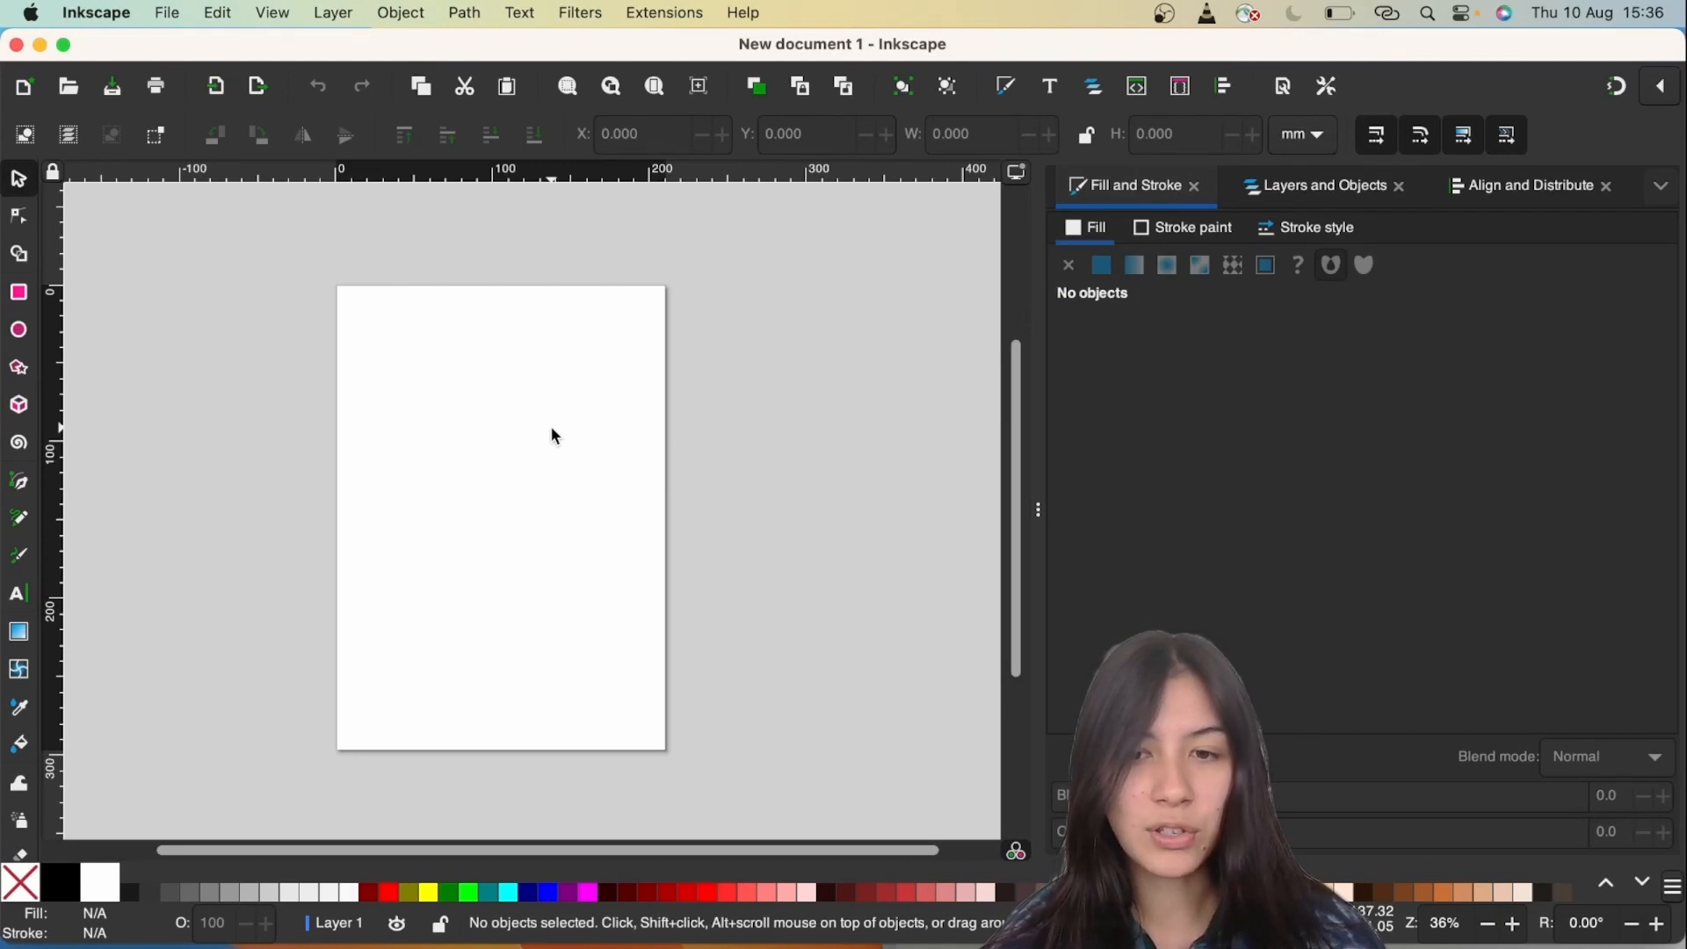
Review the page format options in the document properties, try landscape orientation, and switch the A4 page back to portrait.
{"action": "key", "text": "ctrl+shift+d"}
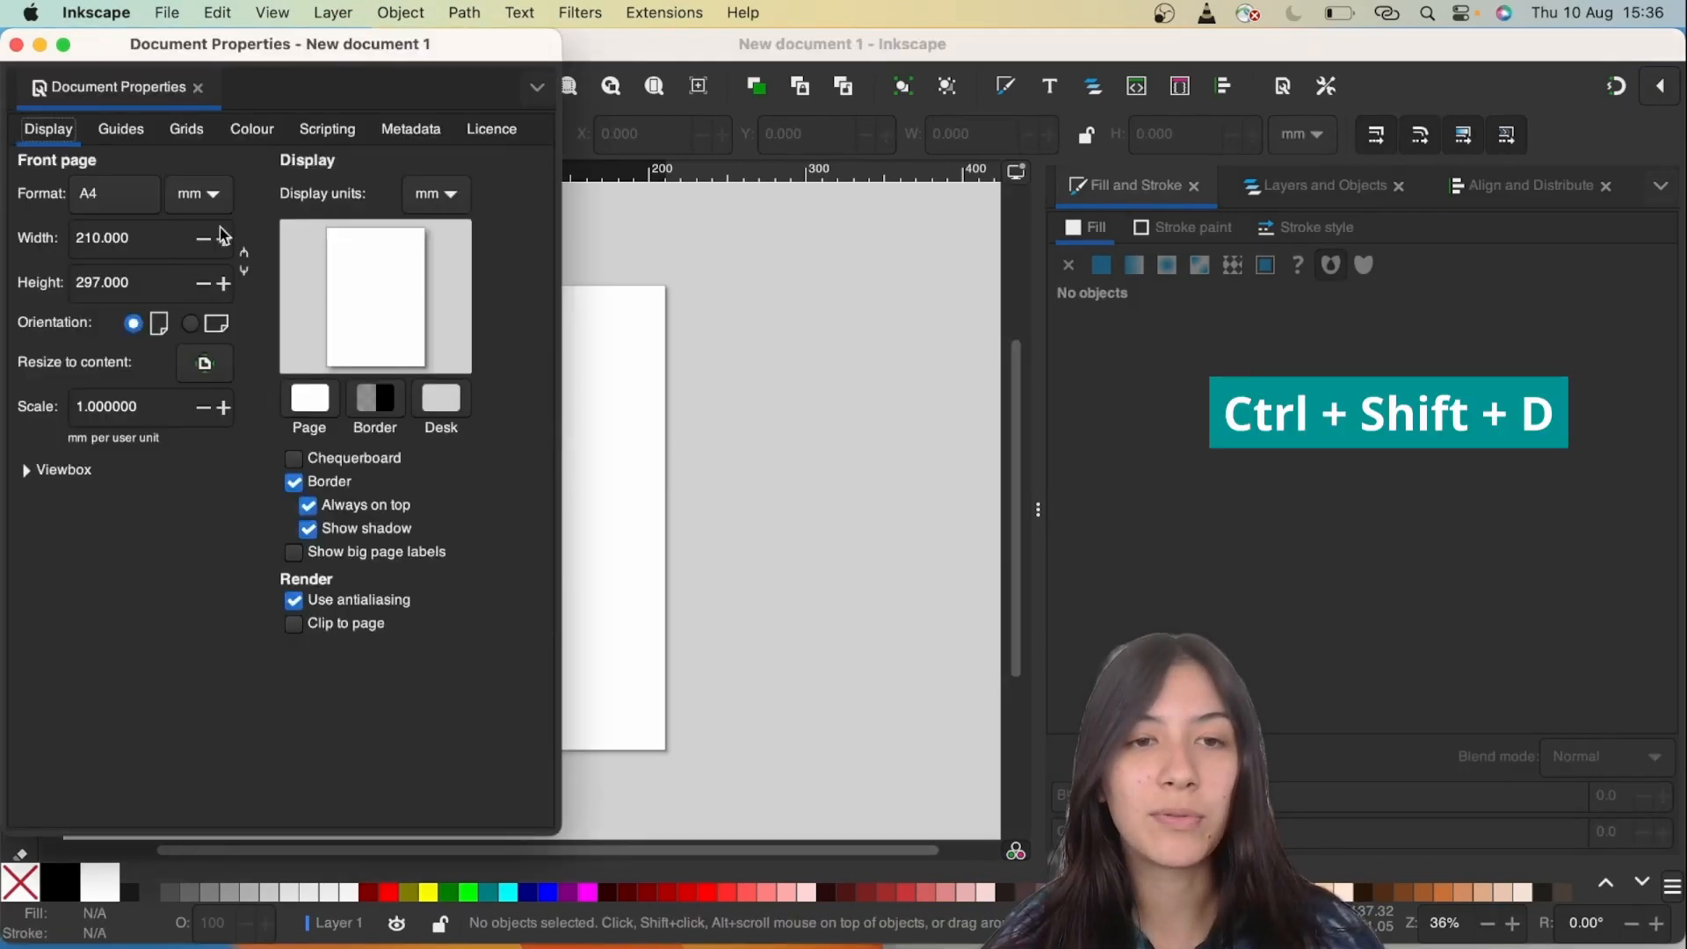
{"action": "left_click", "coordinate": [125, 212]}
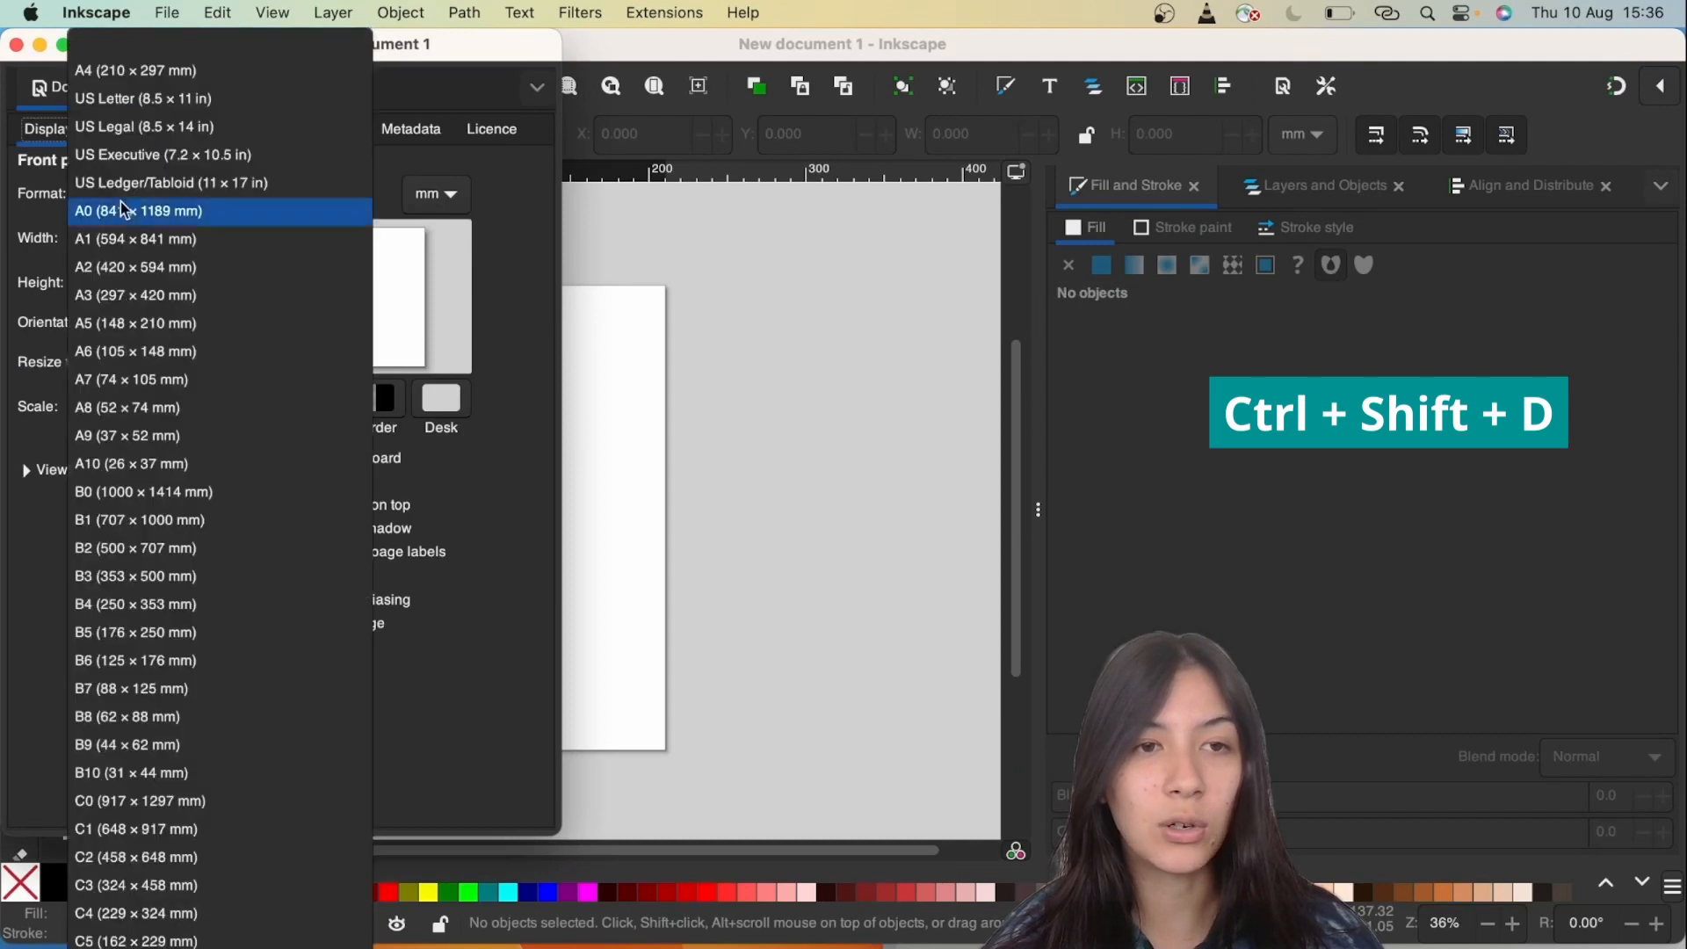
{"action": "left_click", "coordinate": [56, 665]}
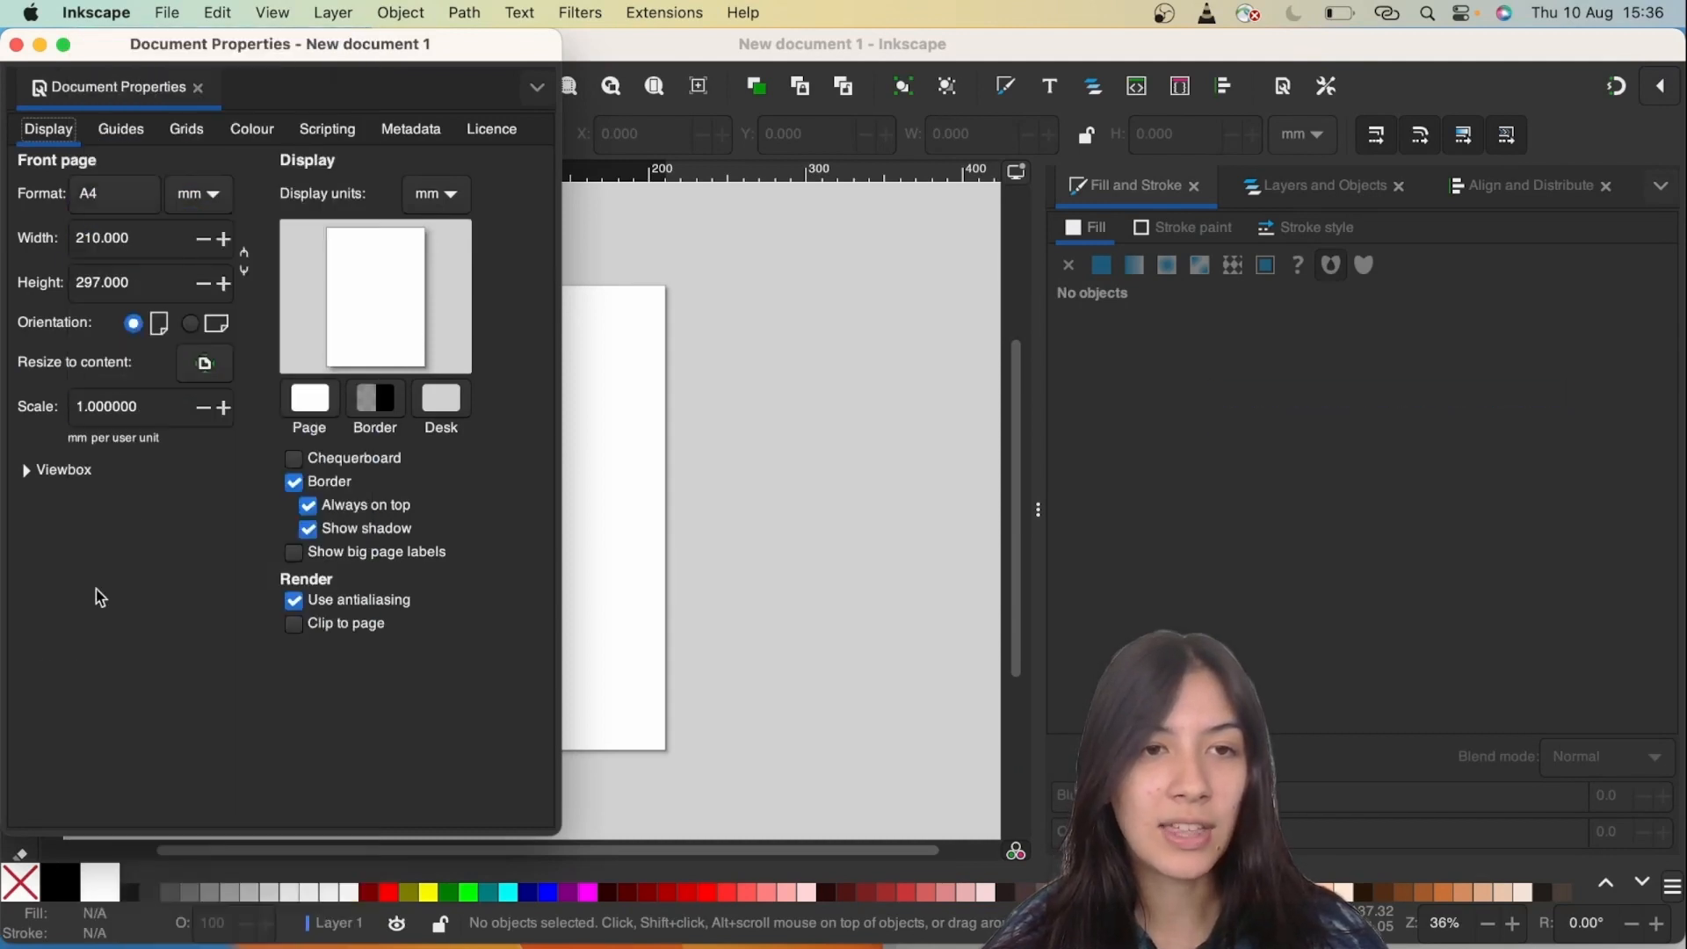
{"action": "left_click", "coordinate": [189, 328]}
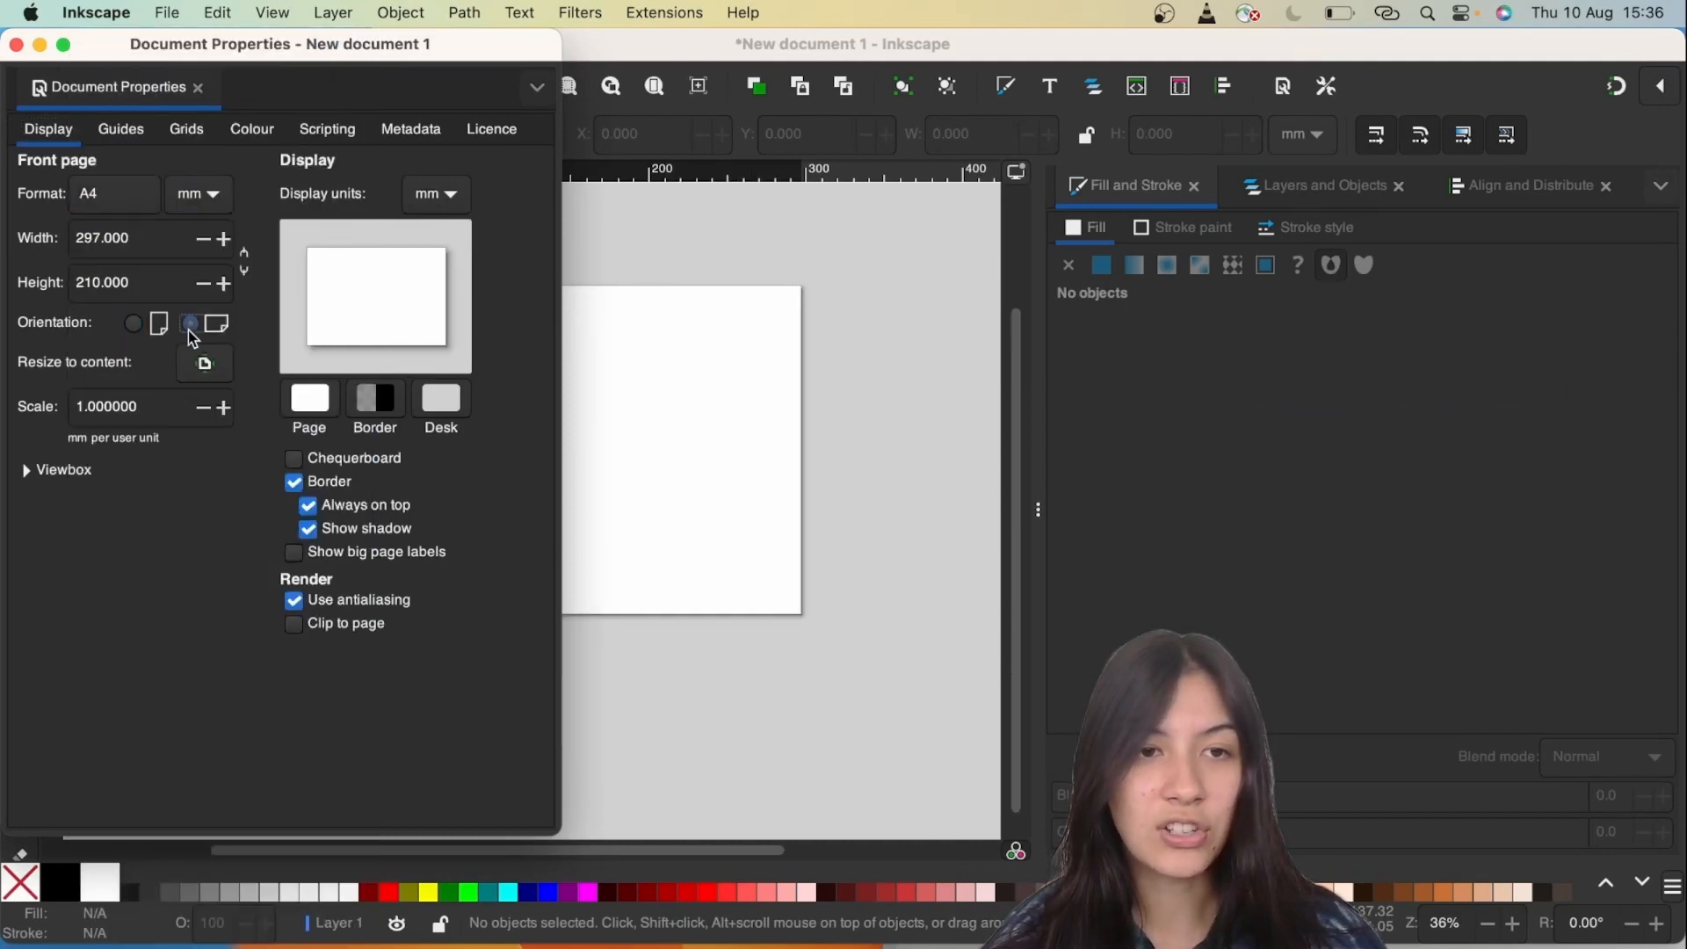
{"action": "left_click", "coordinate": [133, 326]}
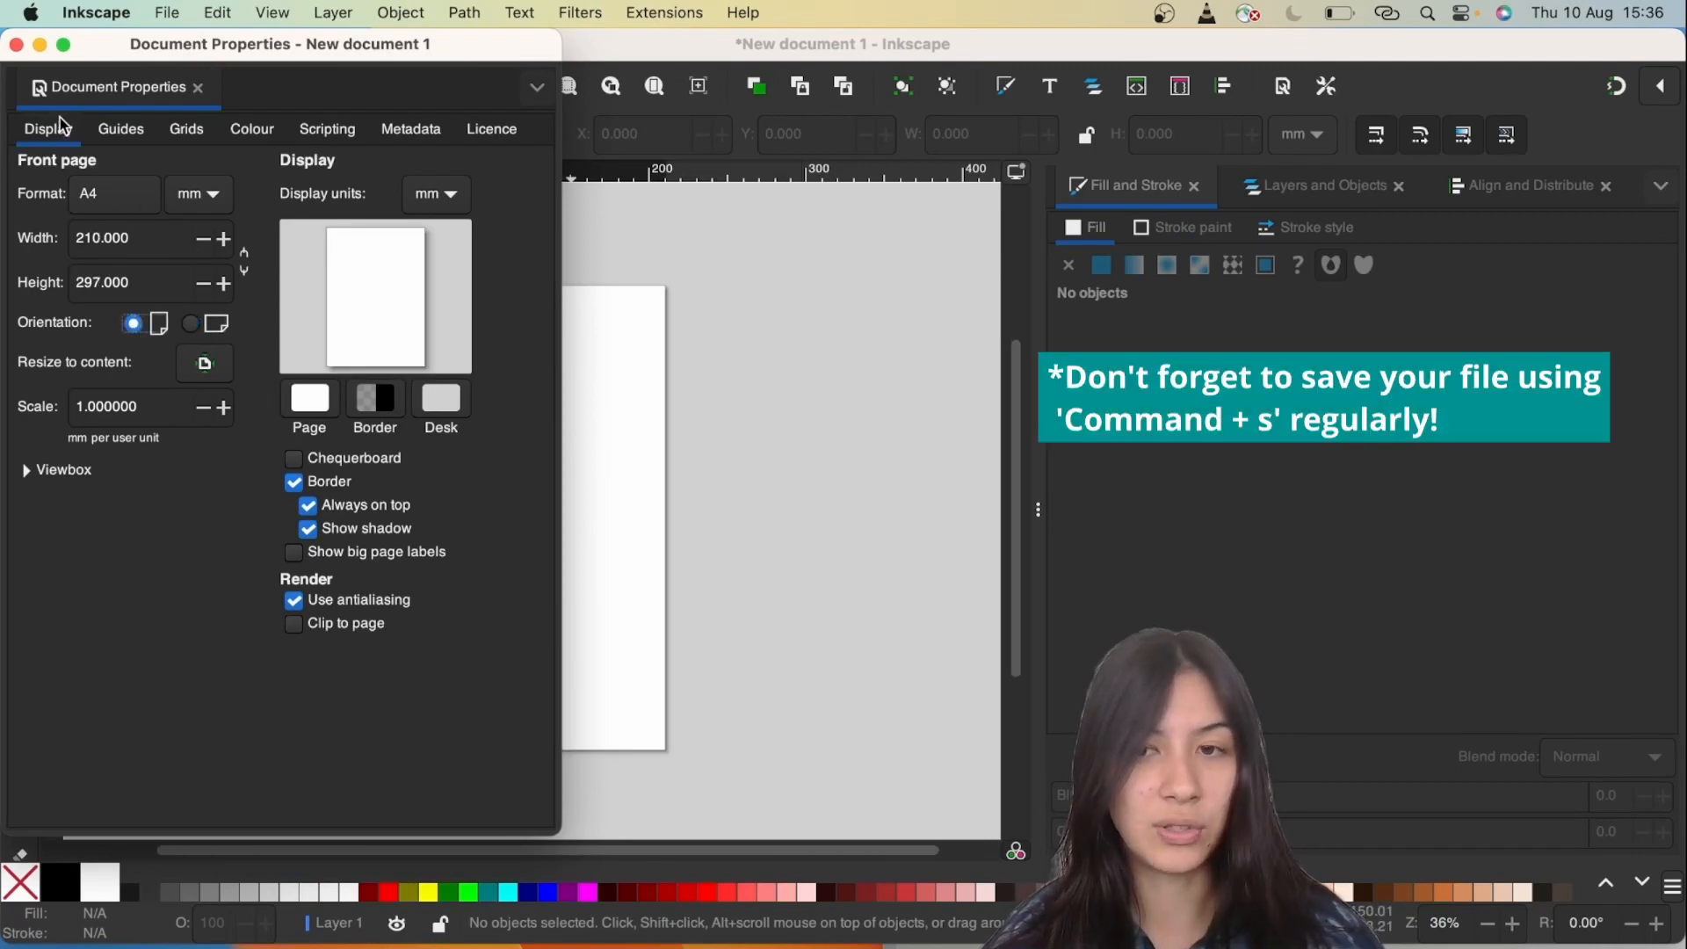
{"action": "left_click", "coordinate": [15, 44]}
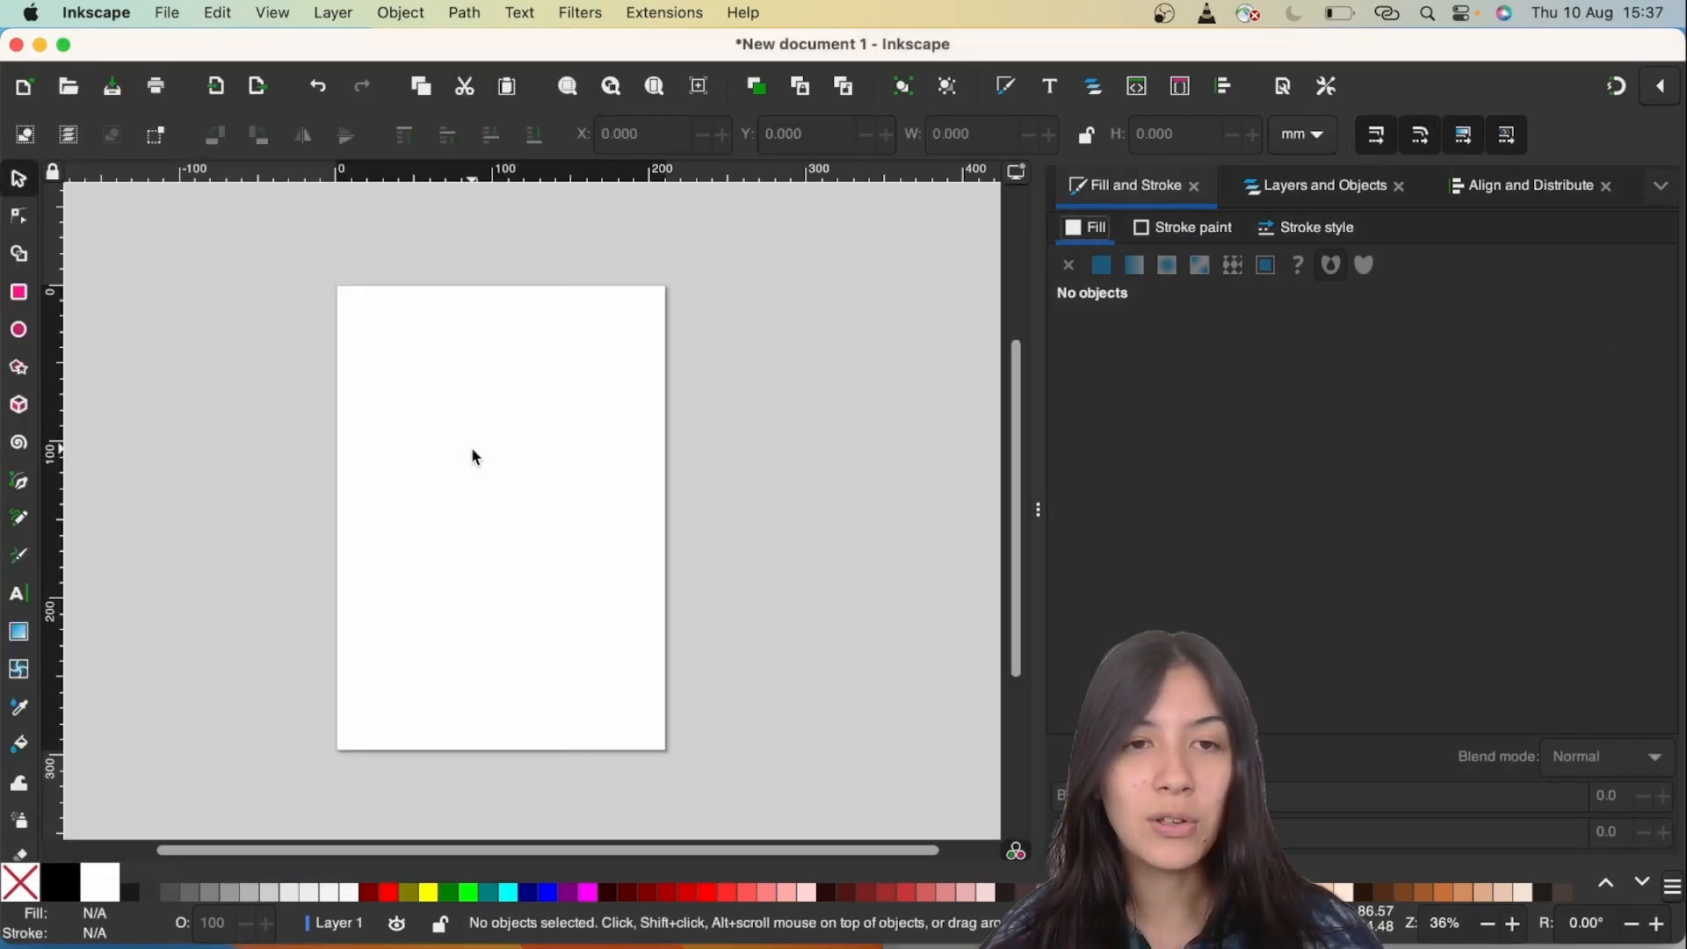
{"action": "scroll", "coordinate": [493, 446], "scroll_direction": "up", "scroll_amount": 3}
{"action": "scroll", "coordinate": [495, 450], "scroll_direction": "down", "scroll_amount": 3}
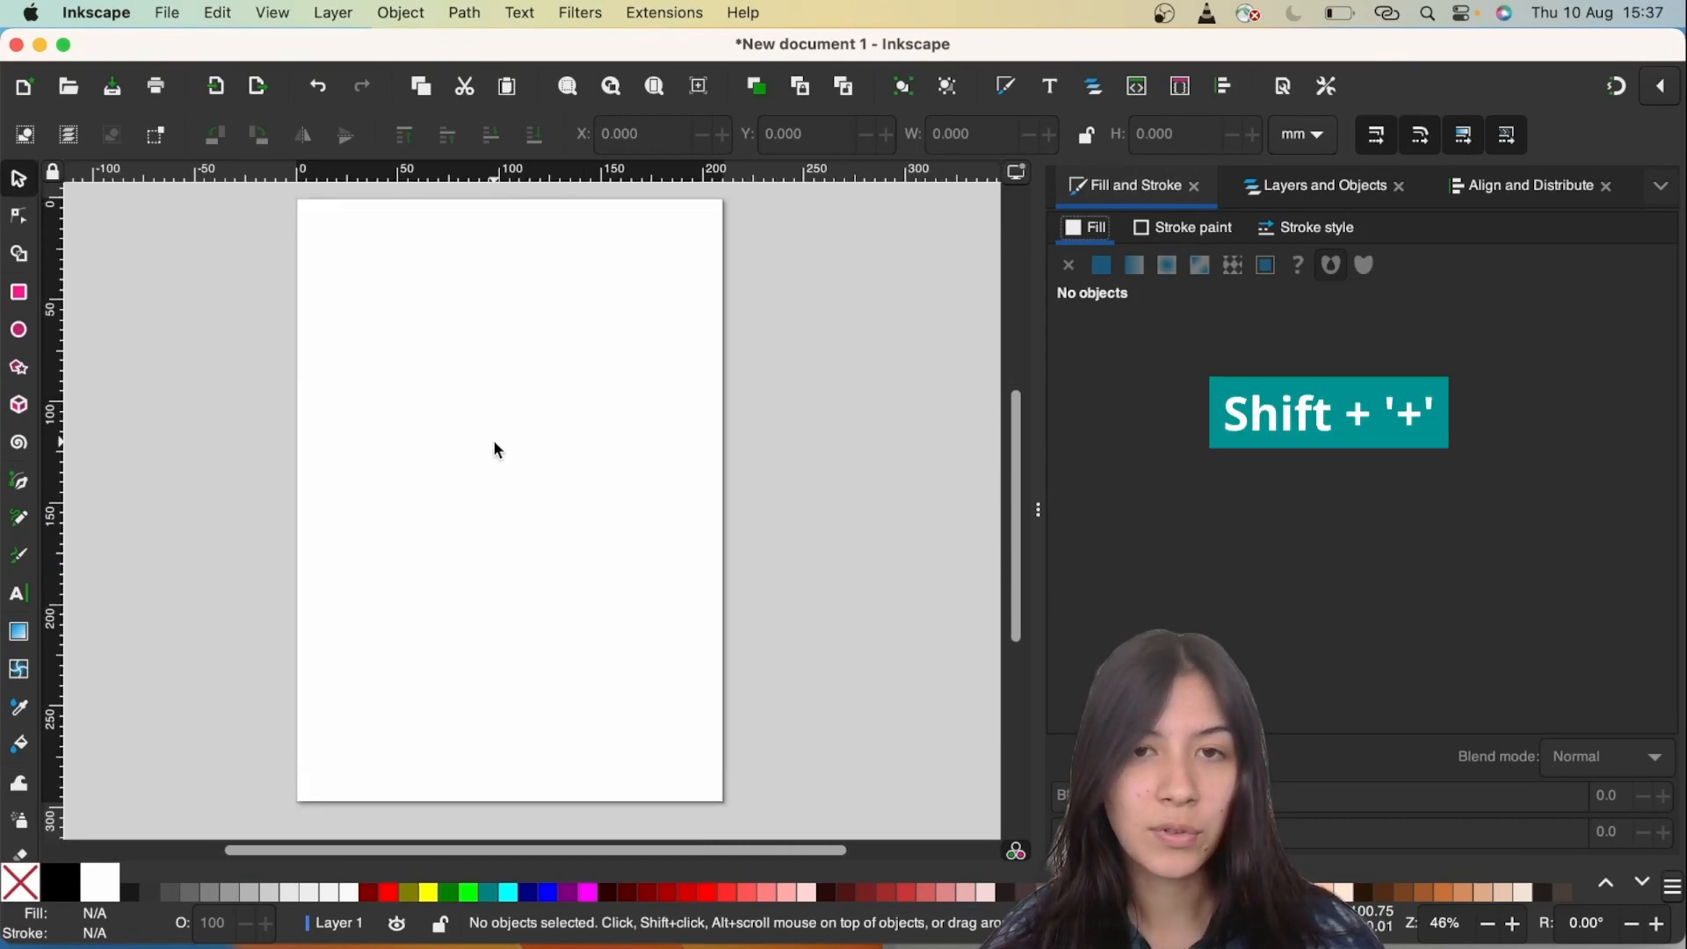
{"action": "key", "text": "plus"}
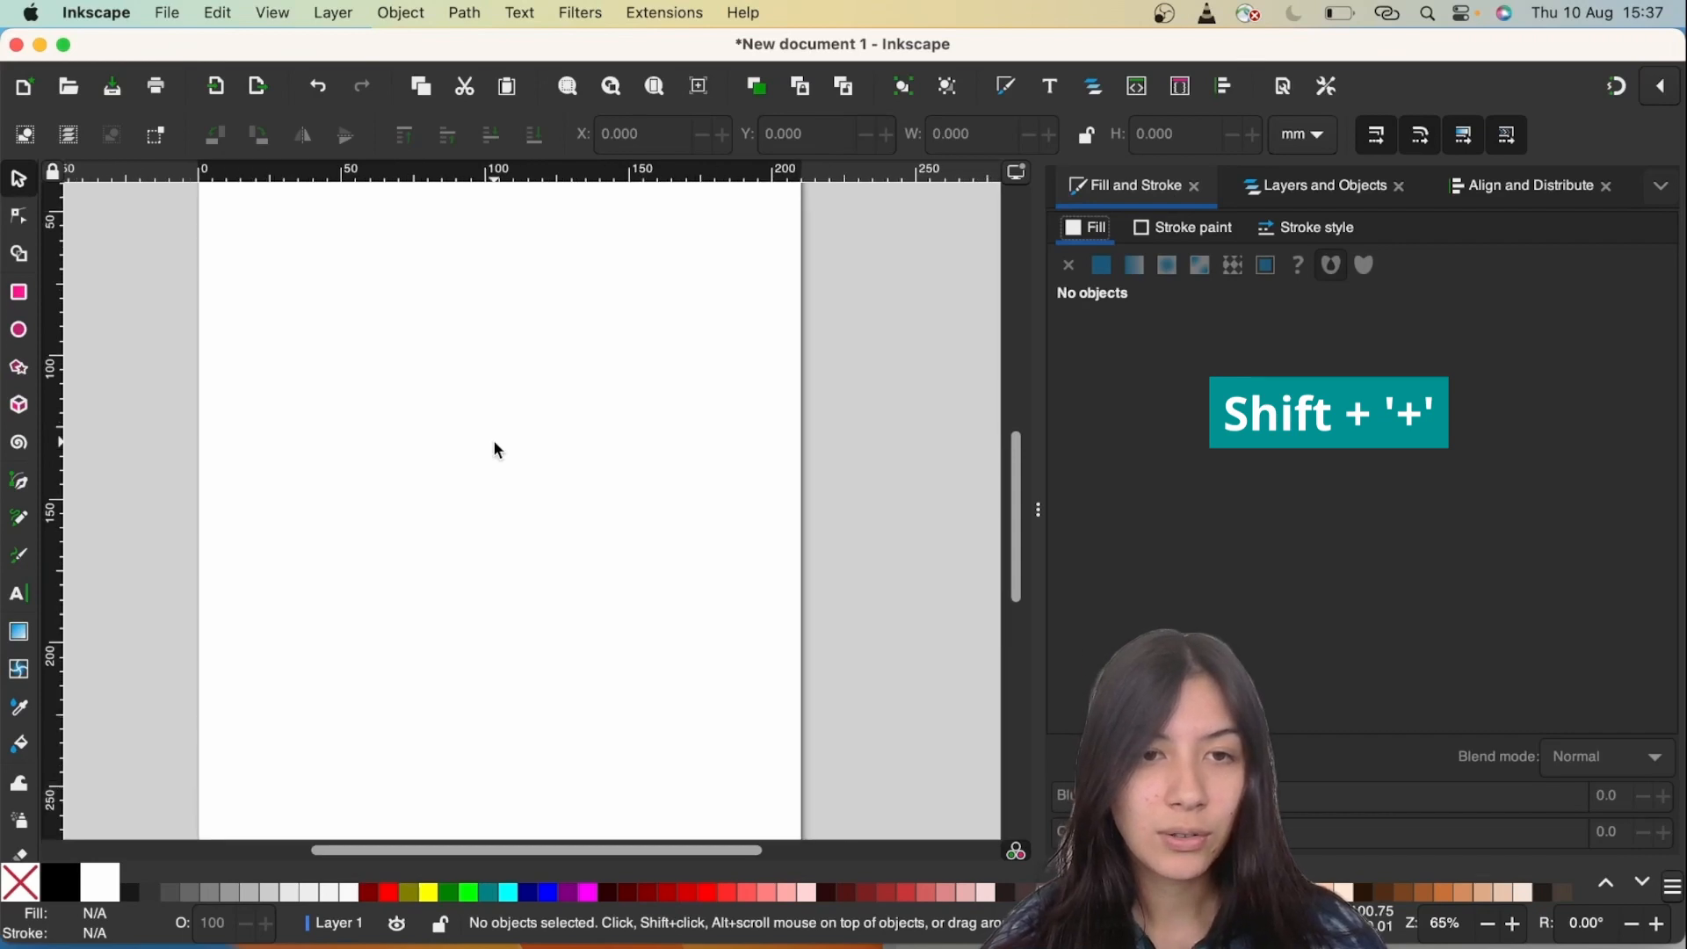
{"action": "key", "text": "minus"}
{"action": "key", "text": "minus"}
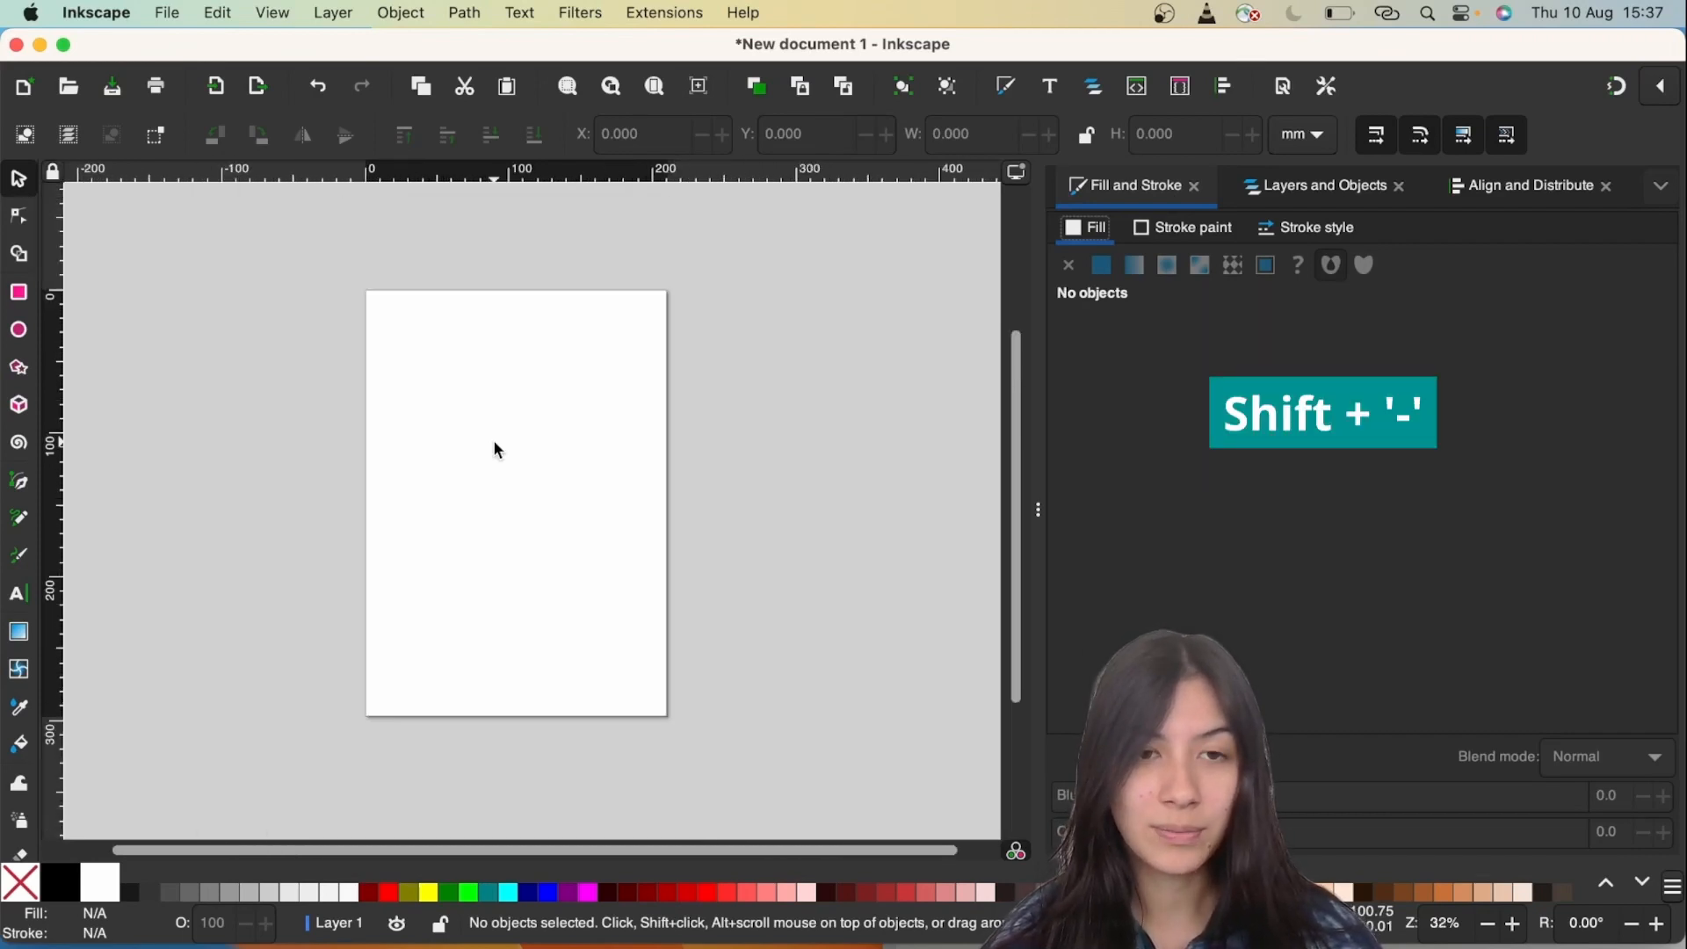
{"action": "key", "text": "plus"}
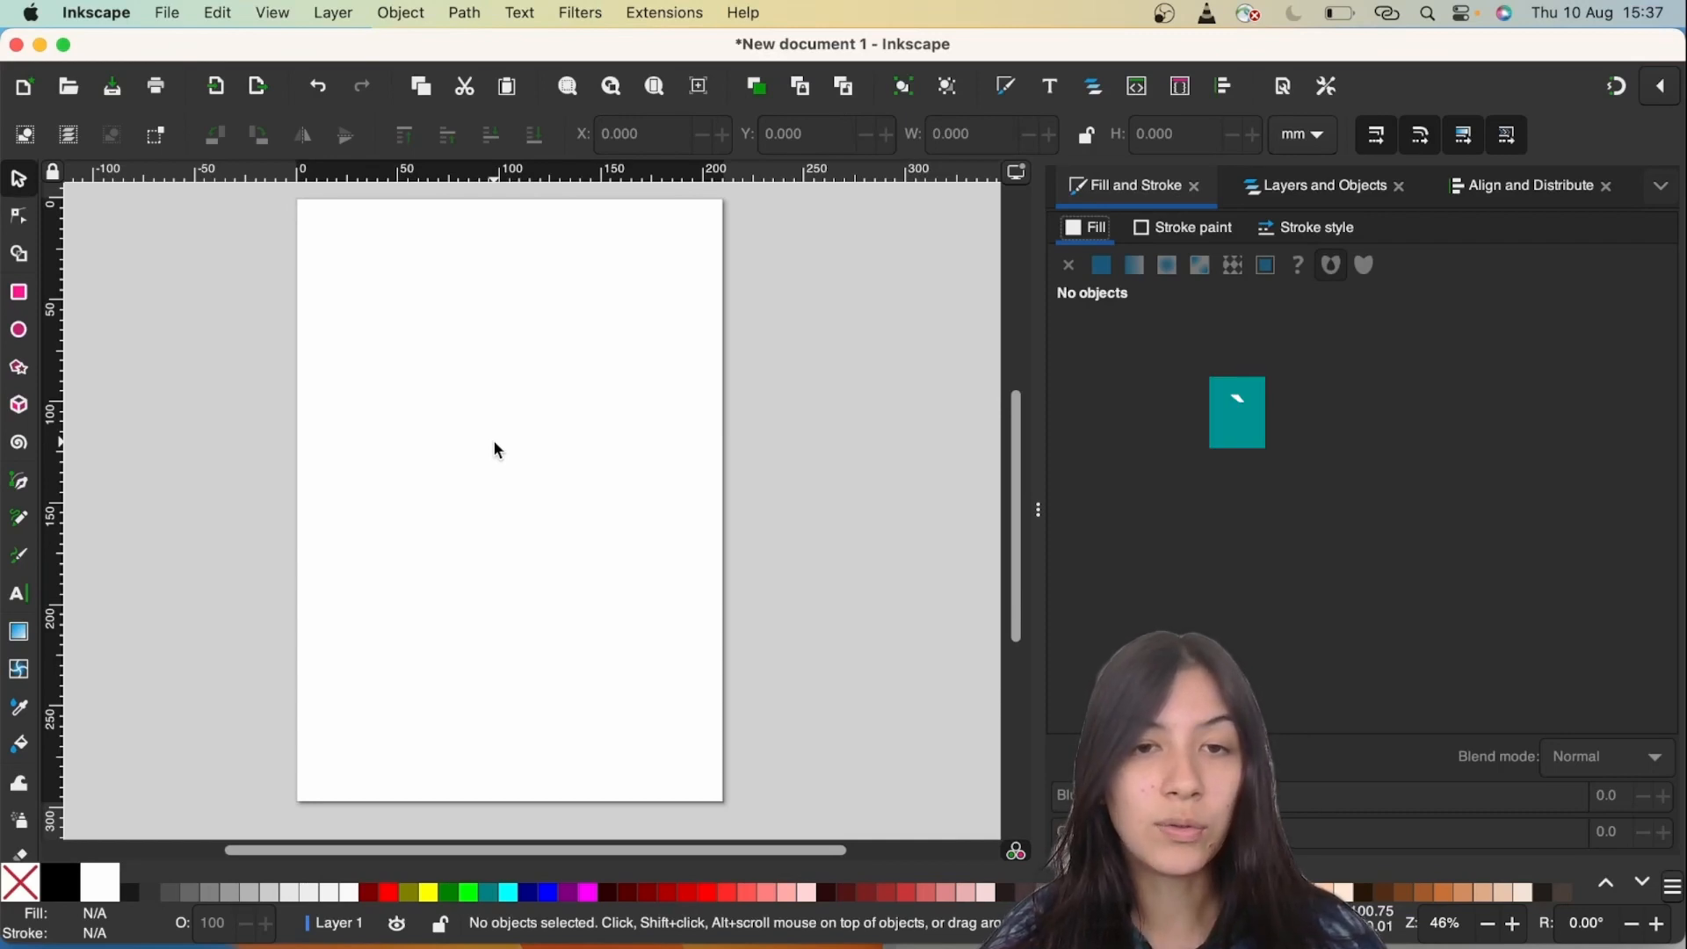
{"action": "key", "text": "shift+grave"}
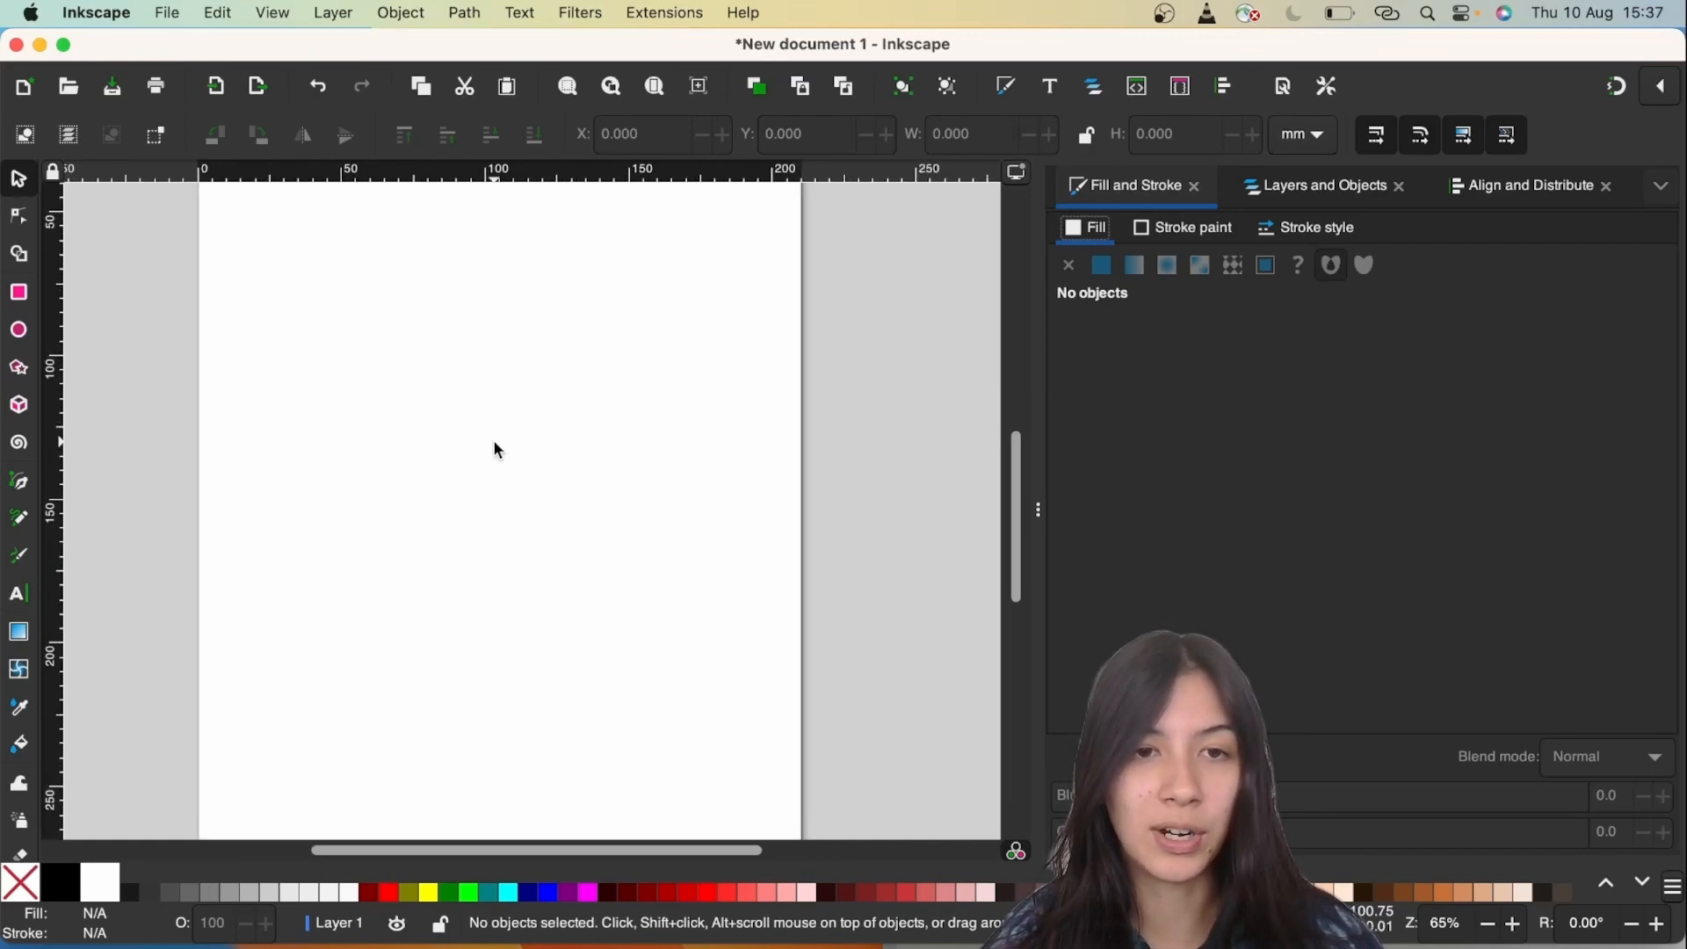
{"action": "key", "text": "grave"}
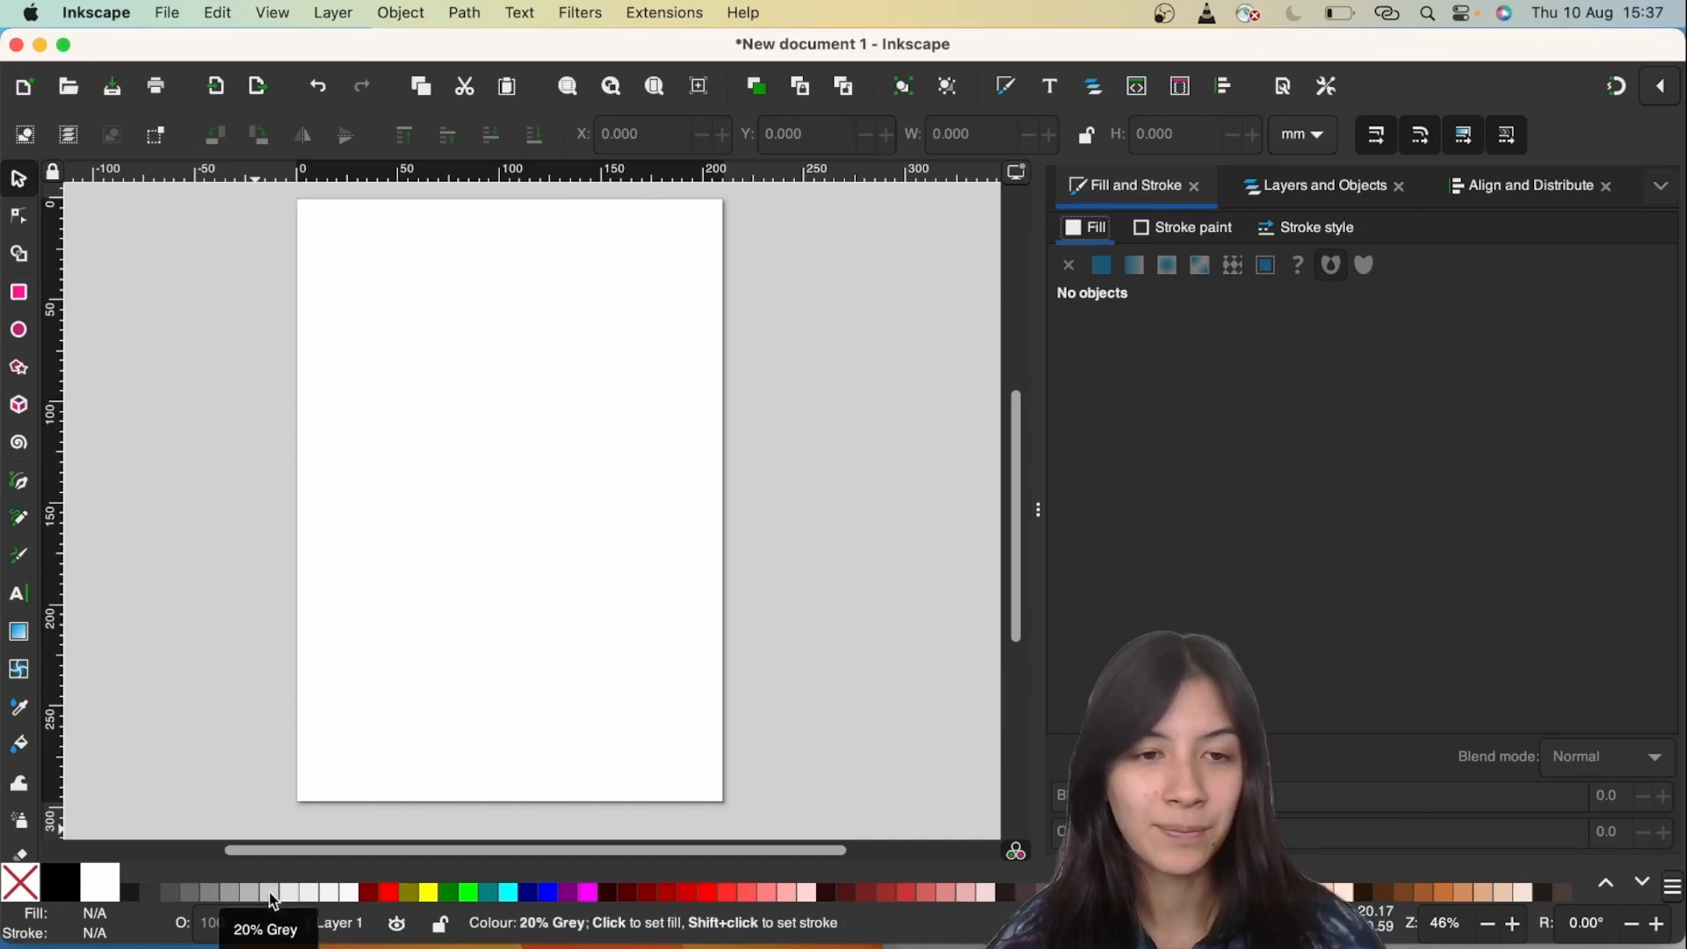
Draw a rectangle about 199 mm wide and 116 mm high across the page's middle and fill it with light grey e6e6e6.
{"action": "left_click", "coordinate": [19, 293]}
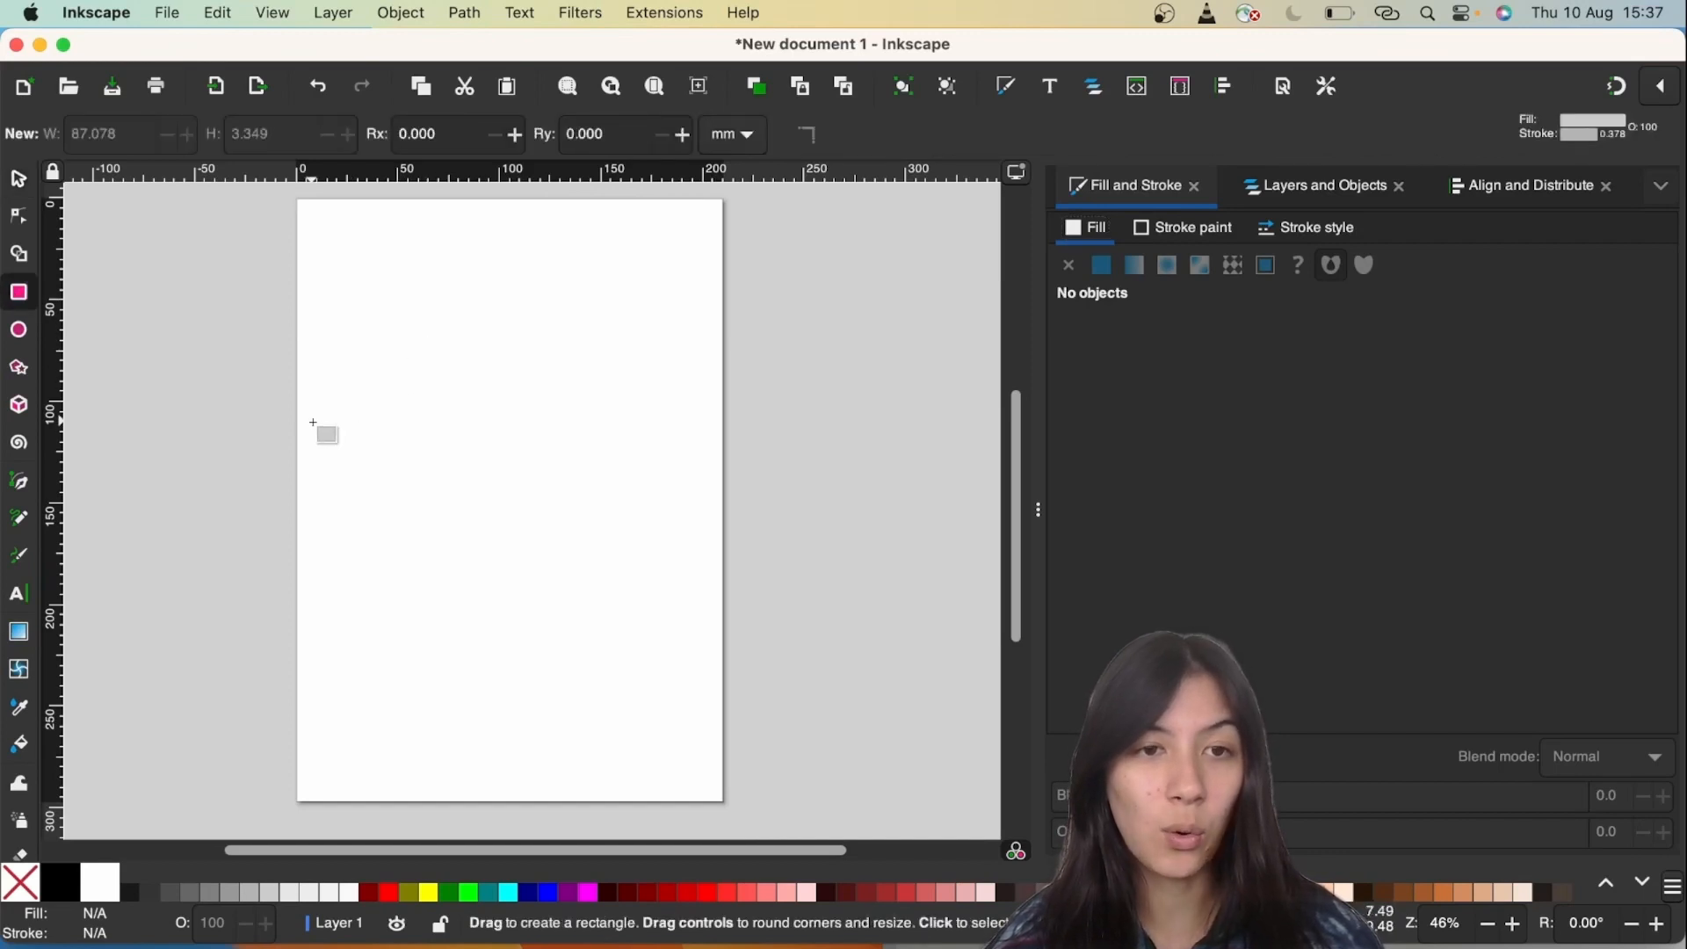
{"action": "left_click_drag", "start_coordinate": [309, 420], "coordinate": [713, 654]}
{"action": "key", "text": "r"}
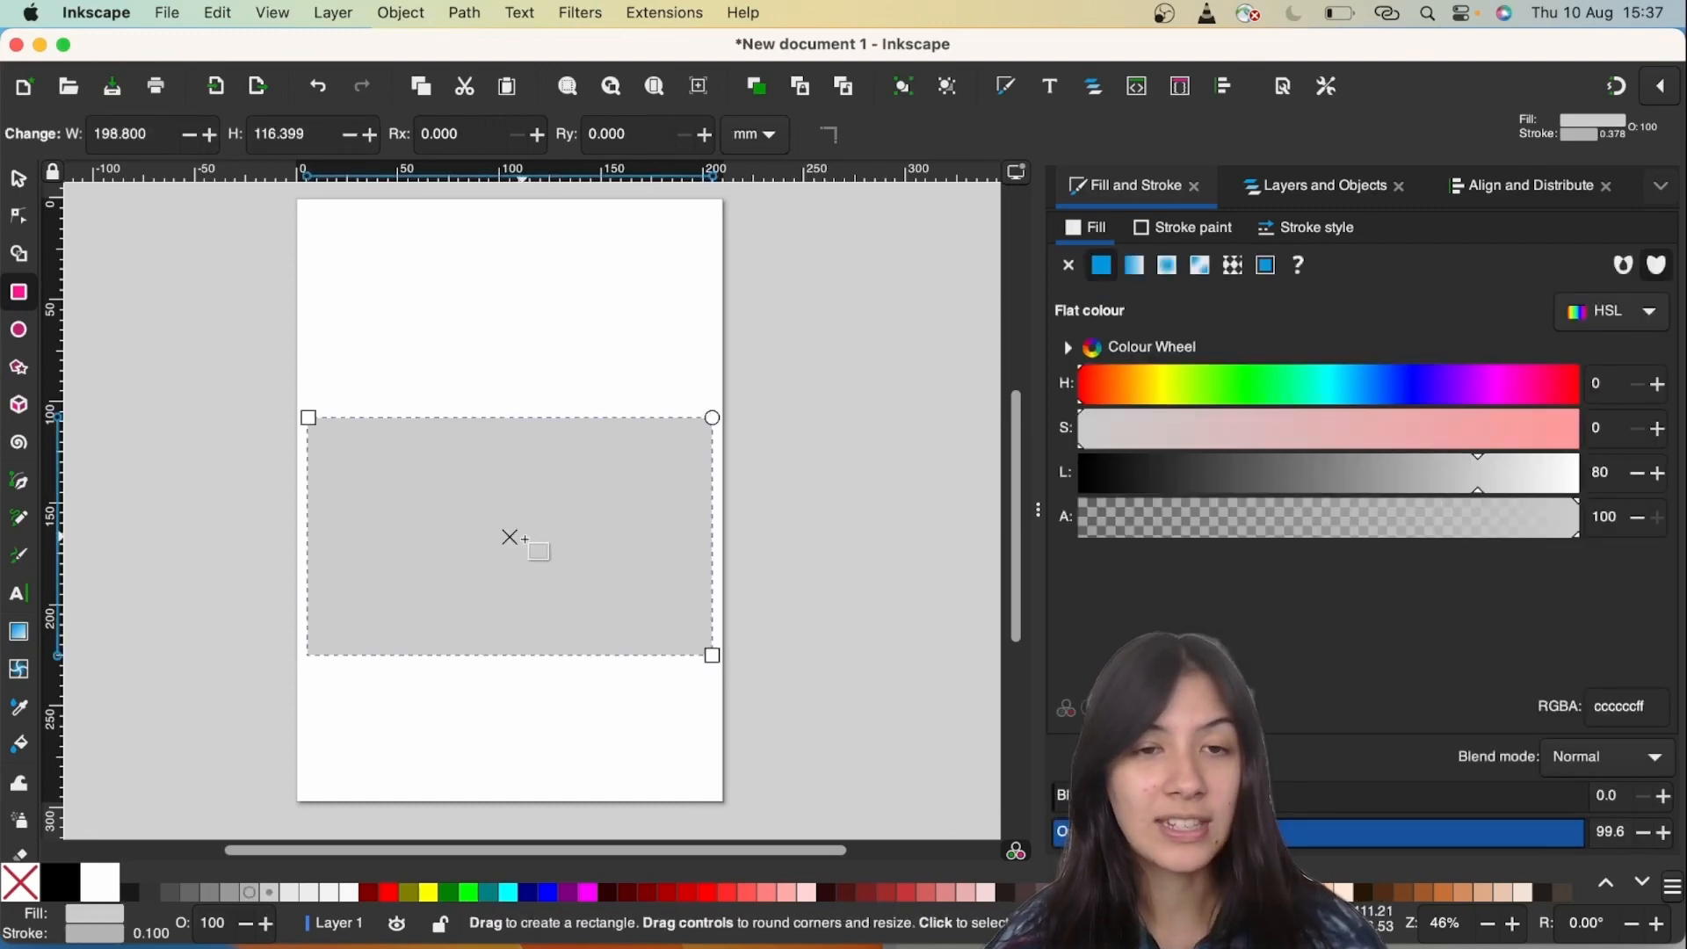
{"action": "key", "text": "Escape"}
{"action": "key", "text": "s"}
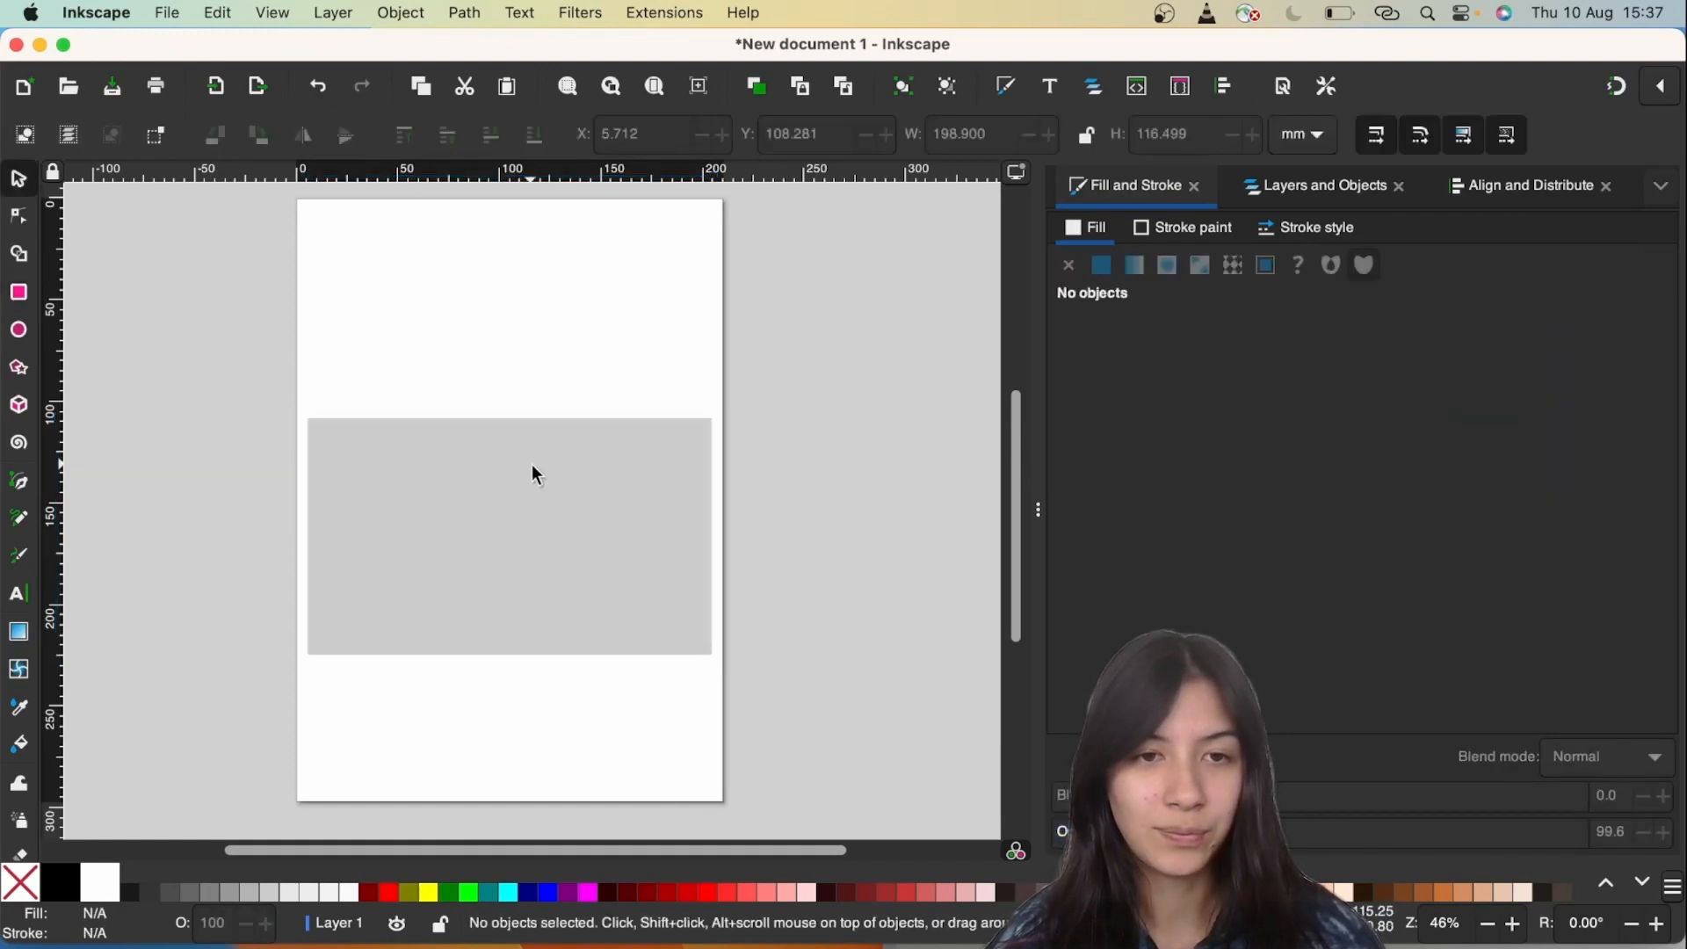
{"action": "left_click", "coordinate": [523, 515]}
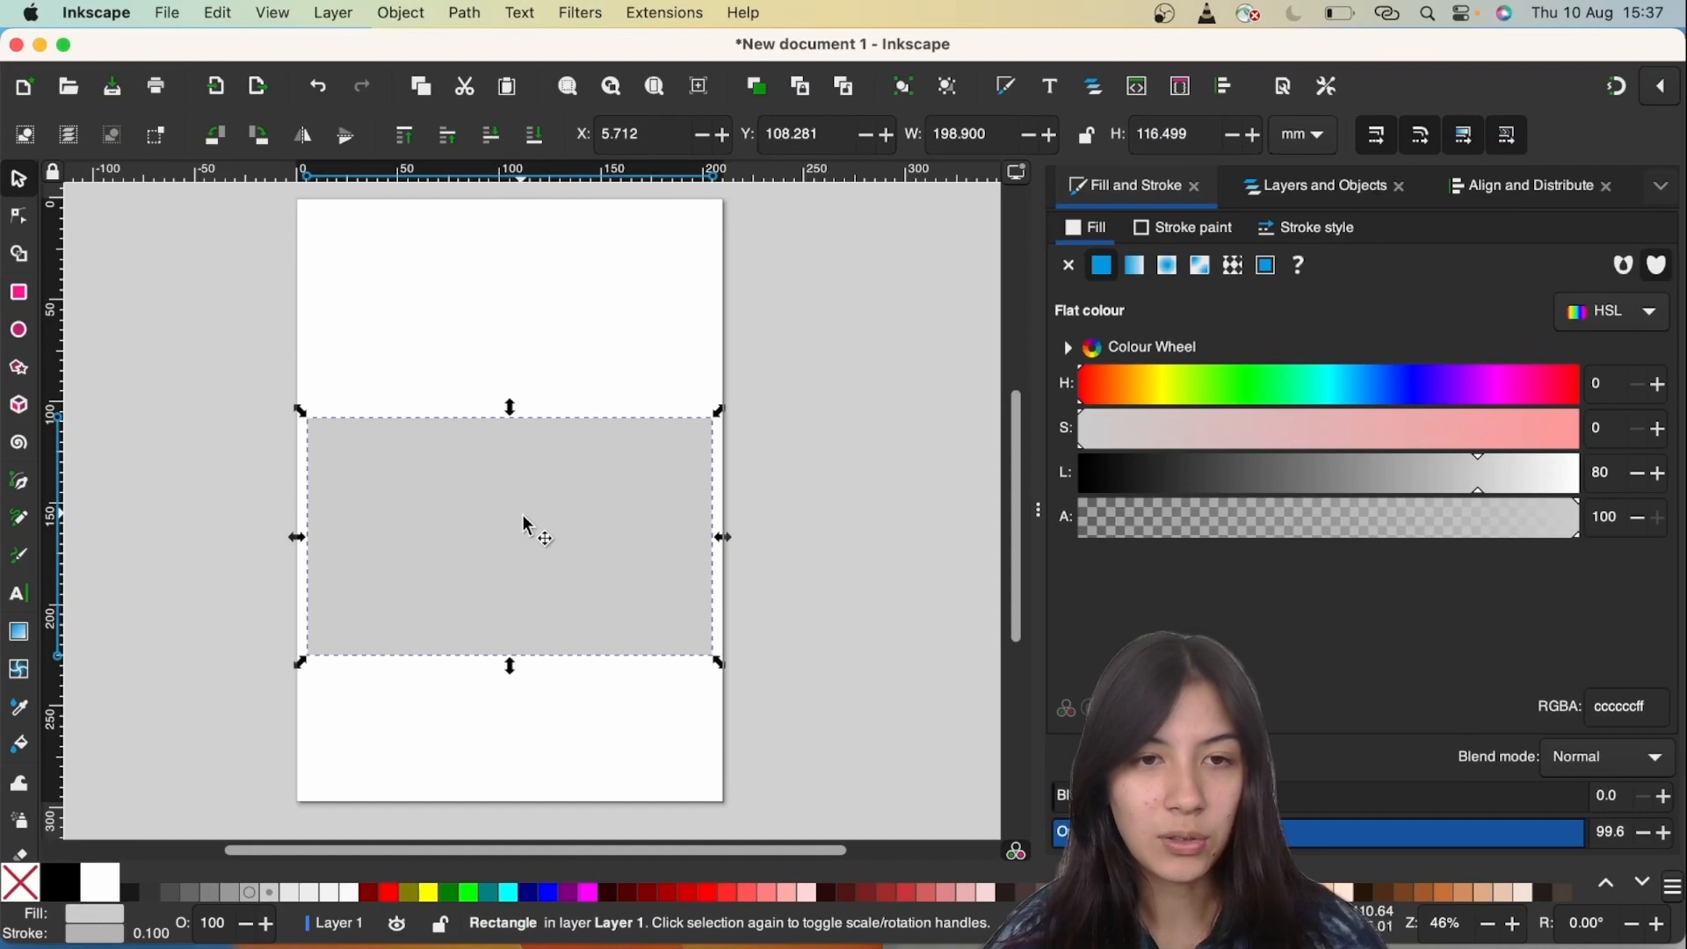
{"action": "left_click", "coordinate": [291, 893]}
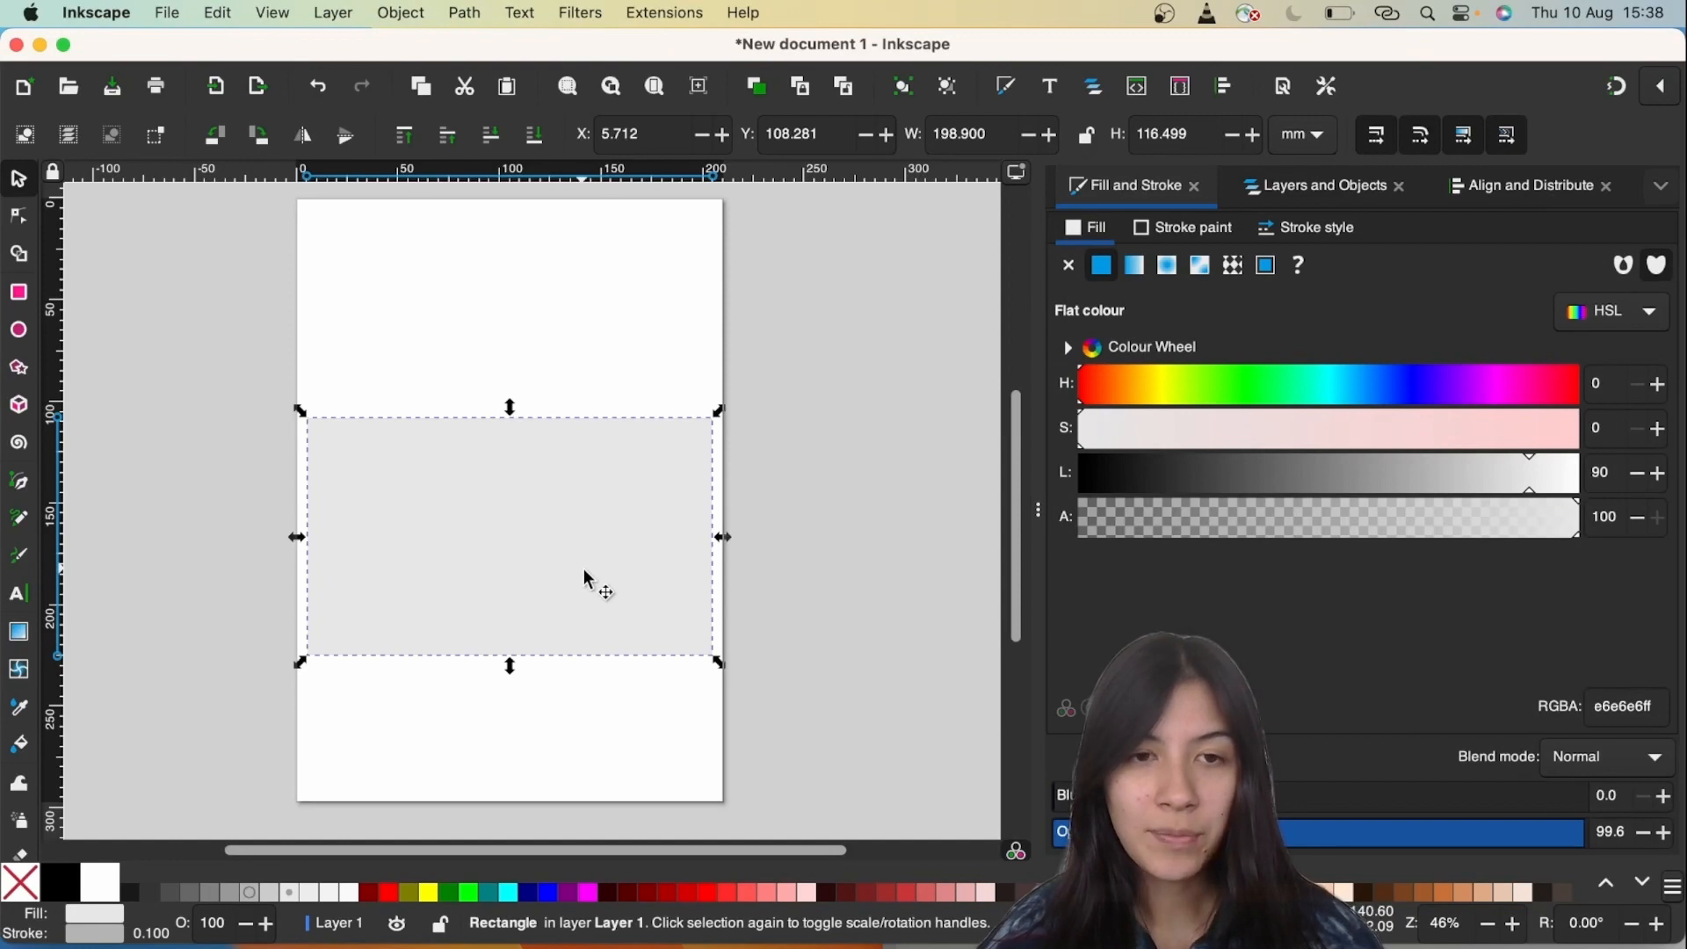
Show the Layers and Objects dialog, close the Align and Distribute dialog, and deselect the rectangle.
{"action": "left_click", "coordinate": [346, 934]}
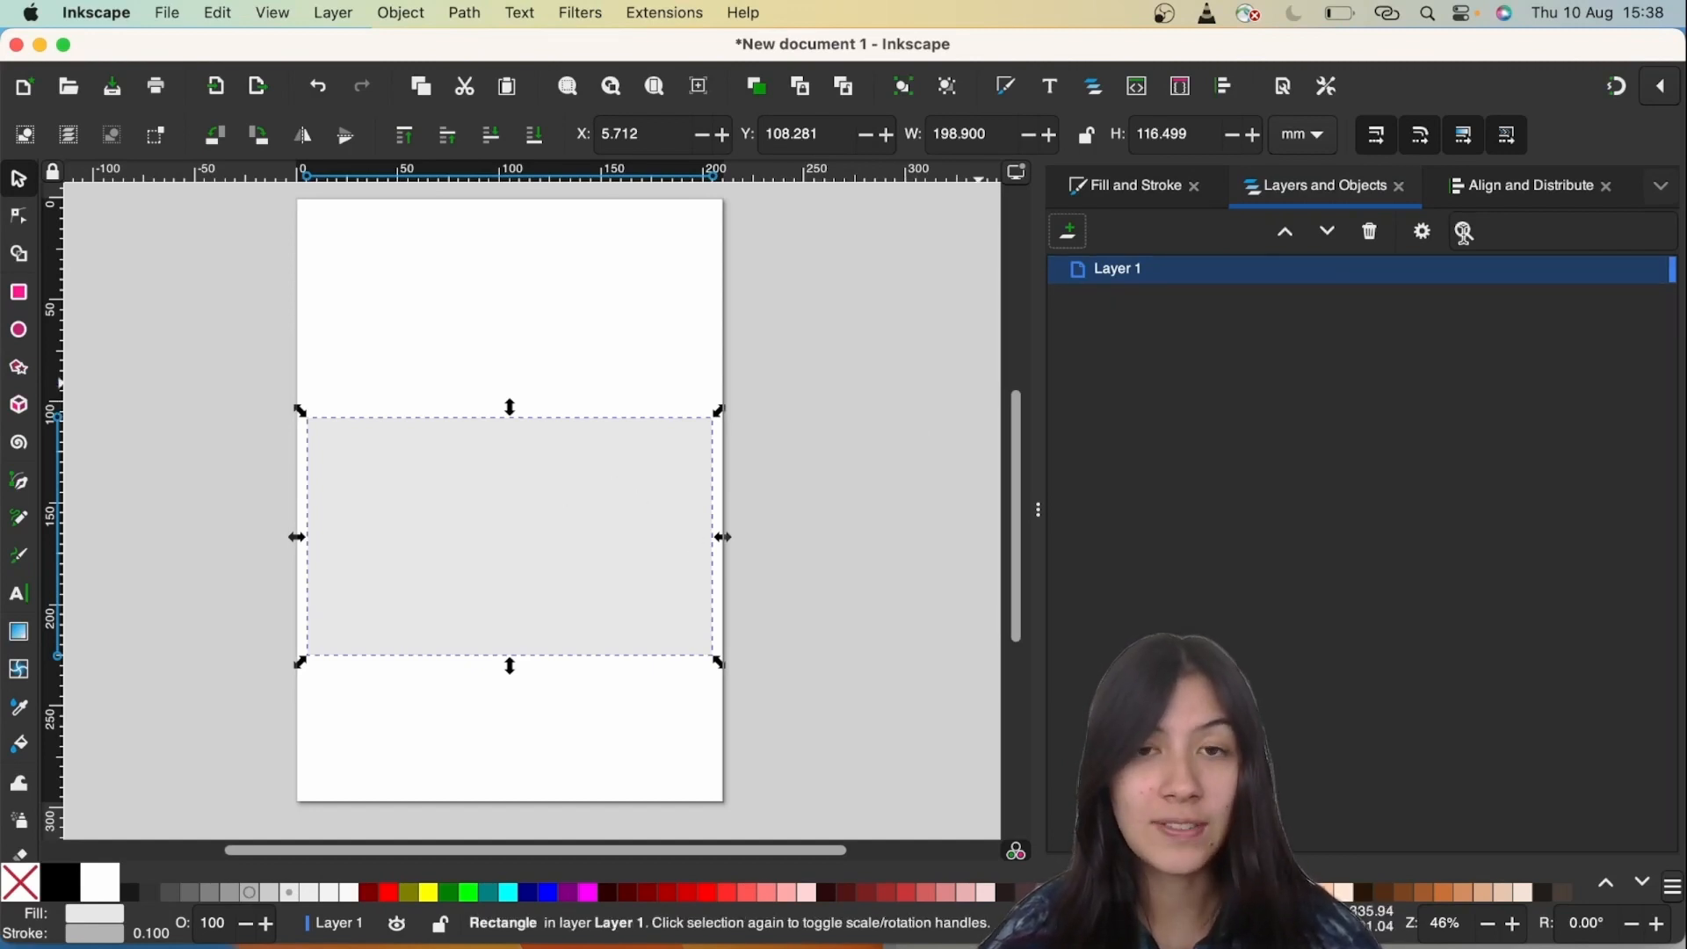
{"action": "left_click", "coordinate": [1608, 186]}
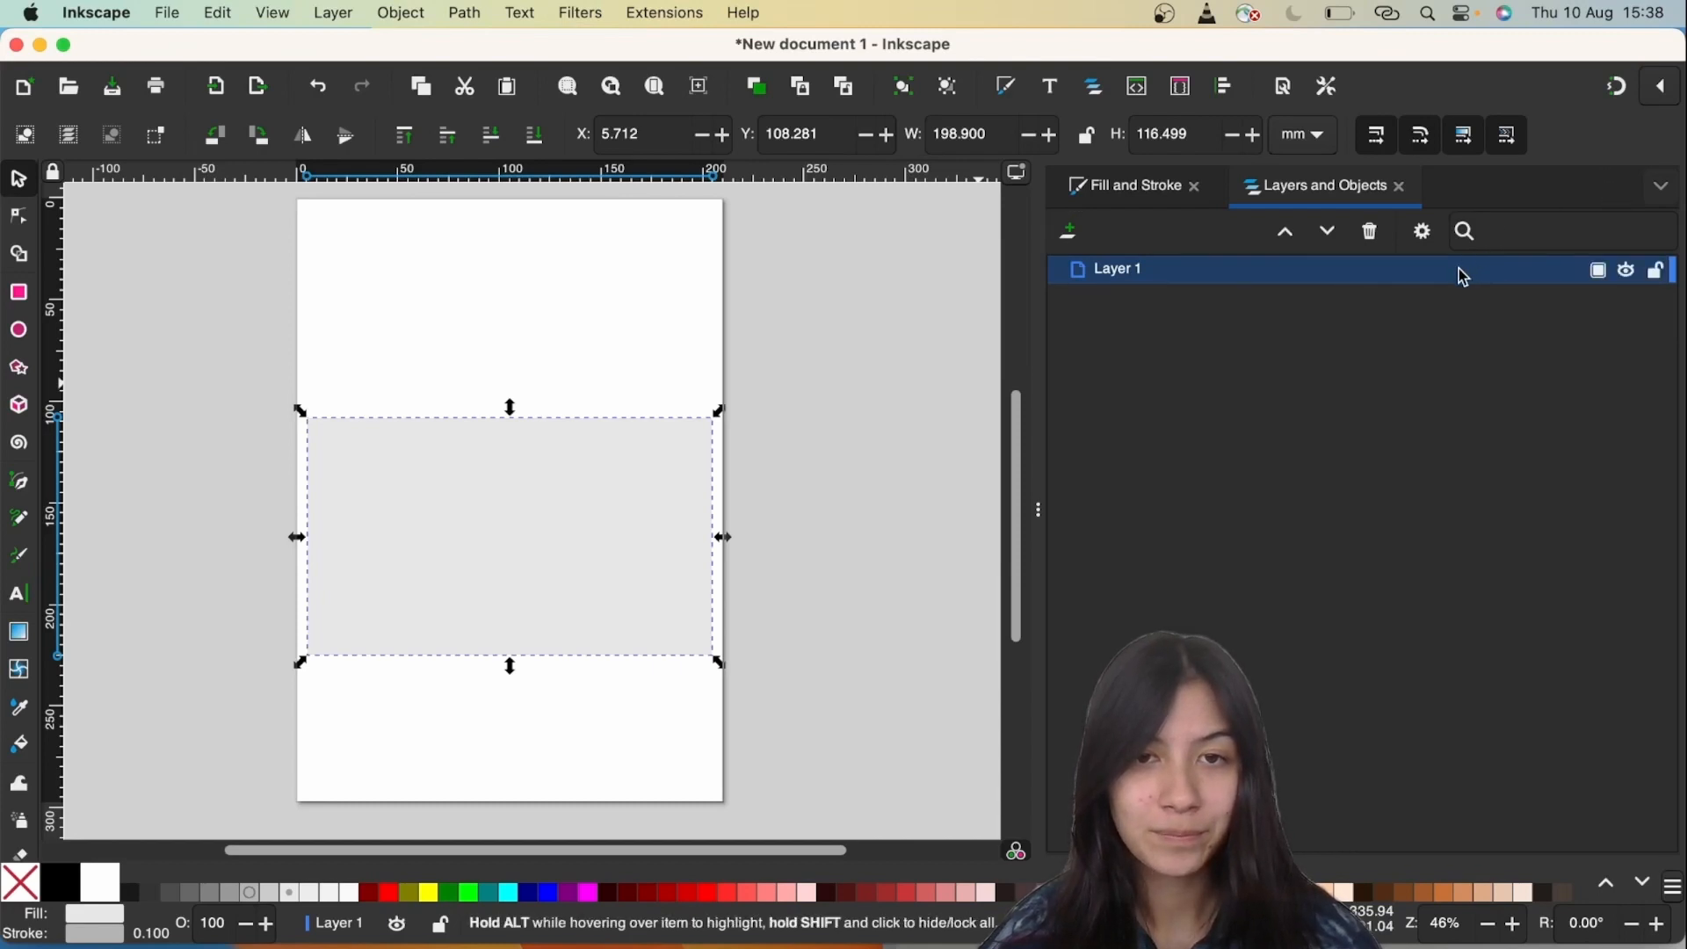
{"action": "left_click", "coordinate": [637, 384]}
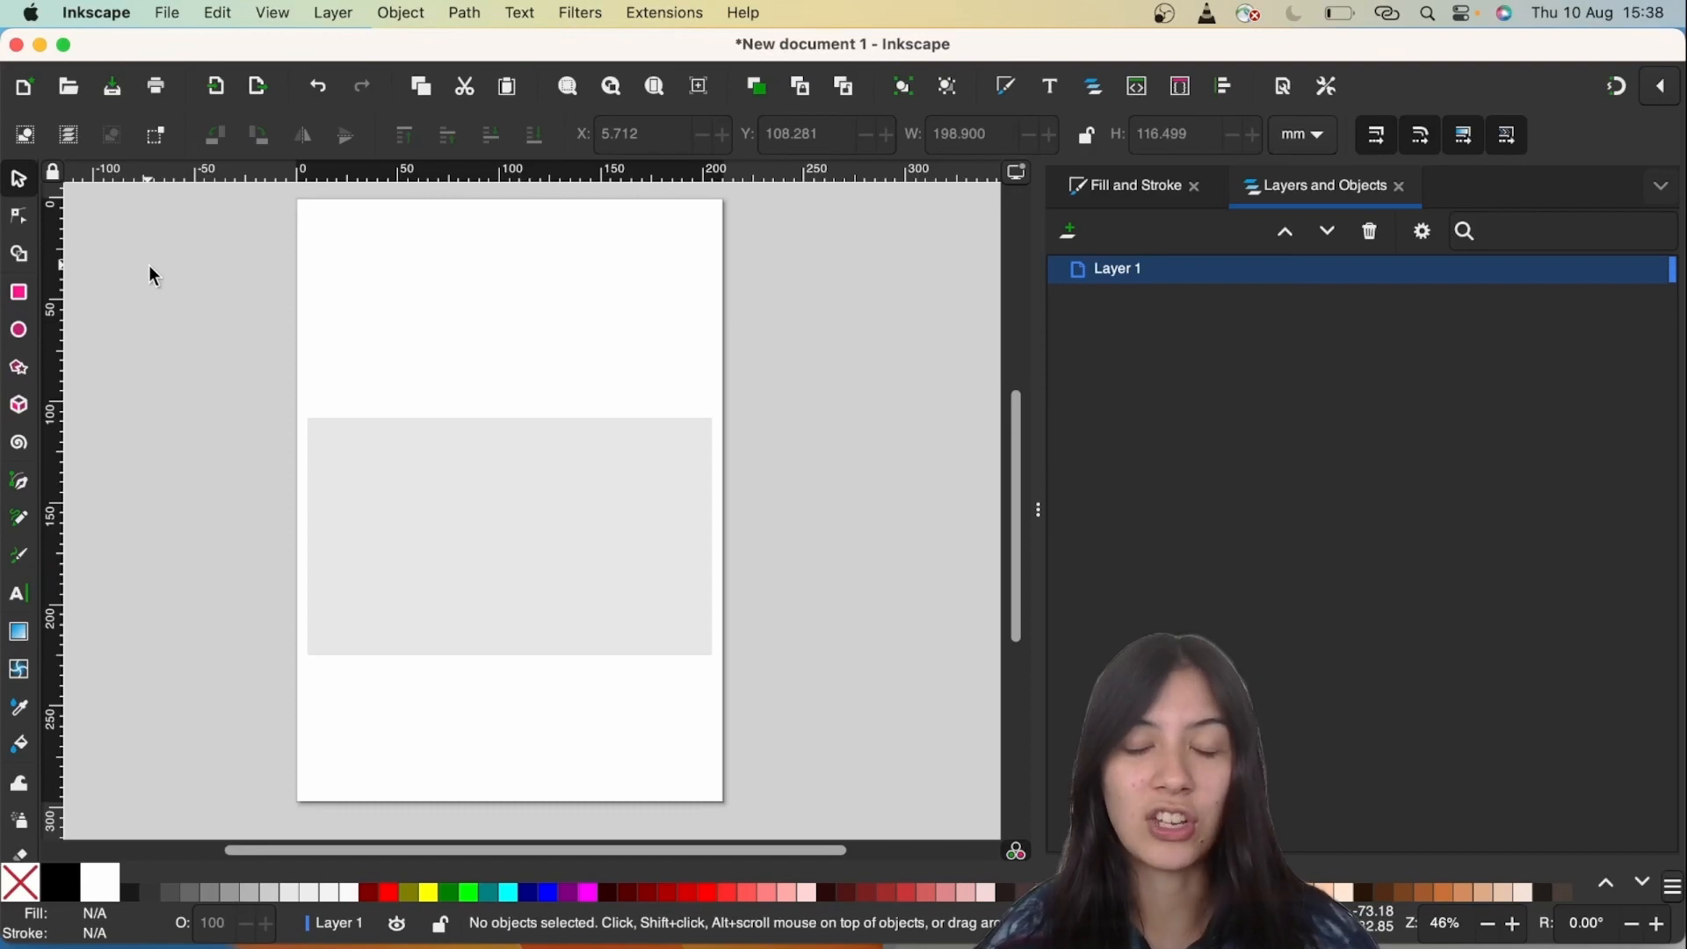
Move the grey rectangle up about 10 mm and scale it from its upper corner to about 198 by 112 mm.
{"action": "left_click", "coordinate": [438, 492]}
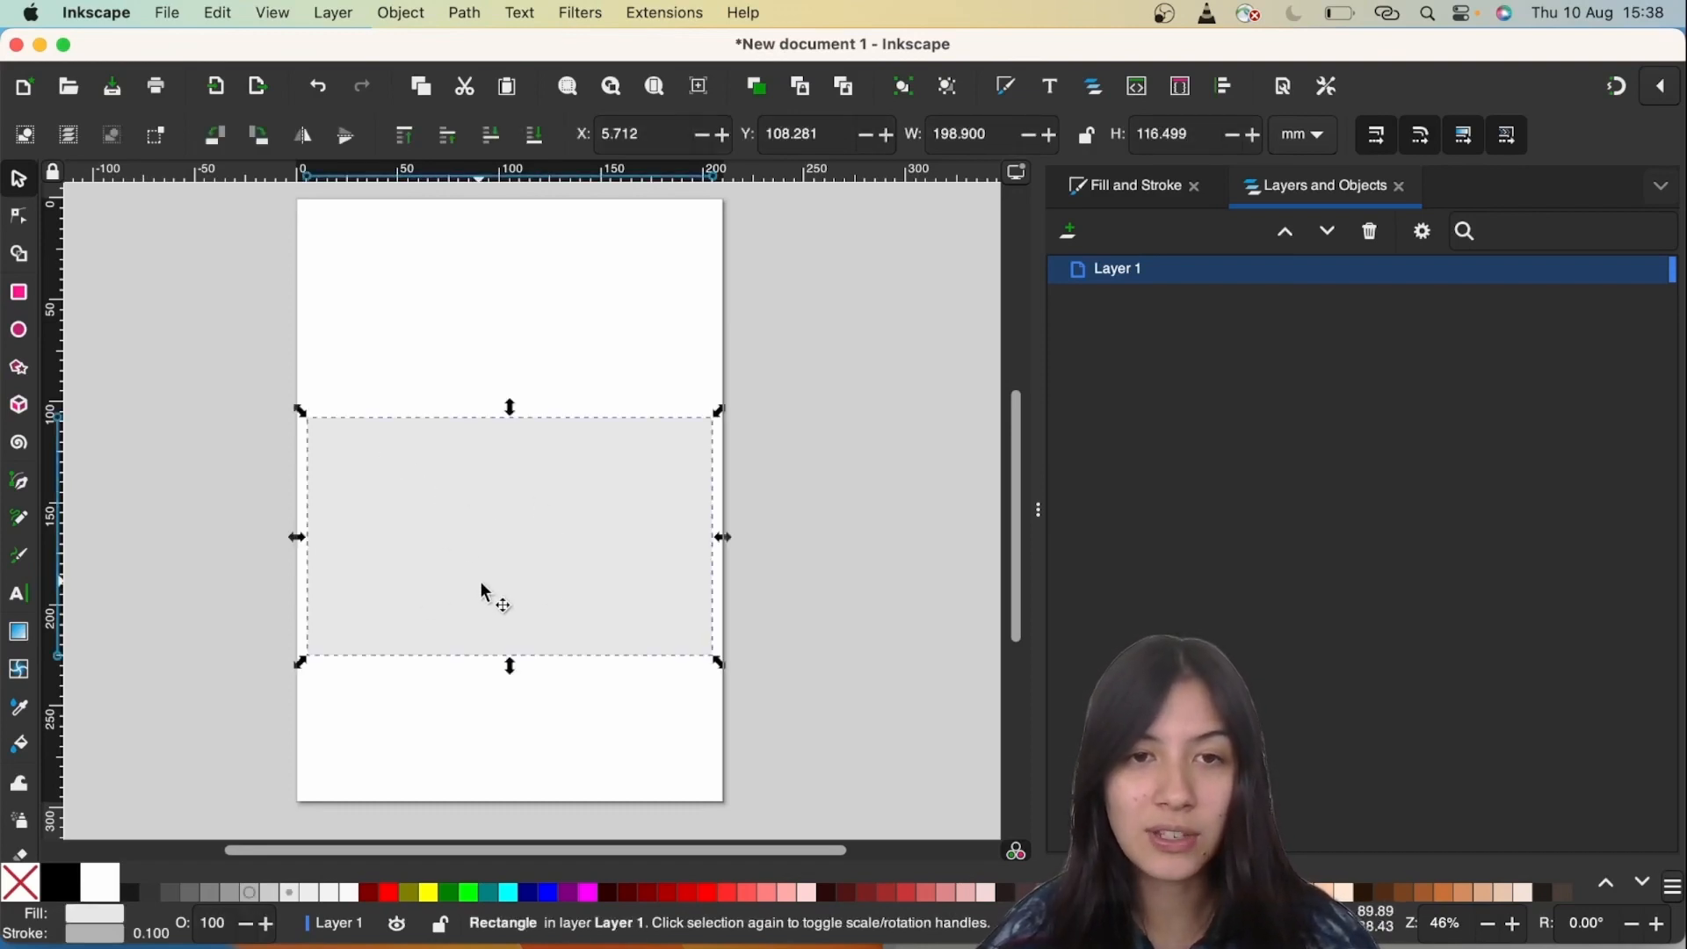
{"action": "mouse_move", "coordinate": [521, 525]}
{"action": "left_mouse_down"}
{"action": "mouse_move", "coordinate": [534, 494]}
{"action": "mouse_move", "coordinate": [458, 536]}
{"action": "mouse_move", "coordinate": [525, 508]}
{"action": "left_mouse_up"}
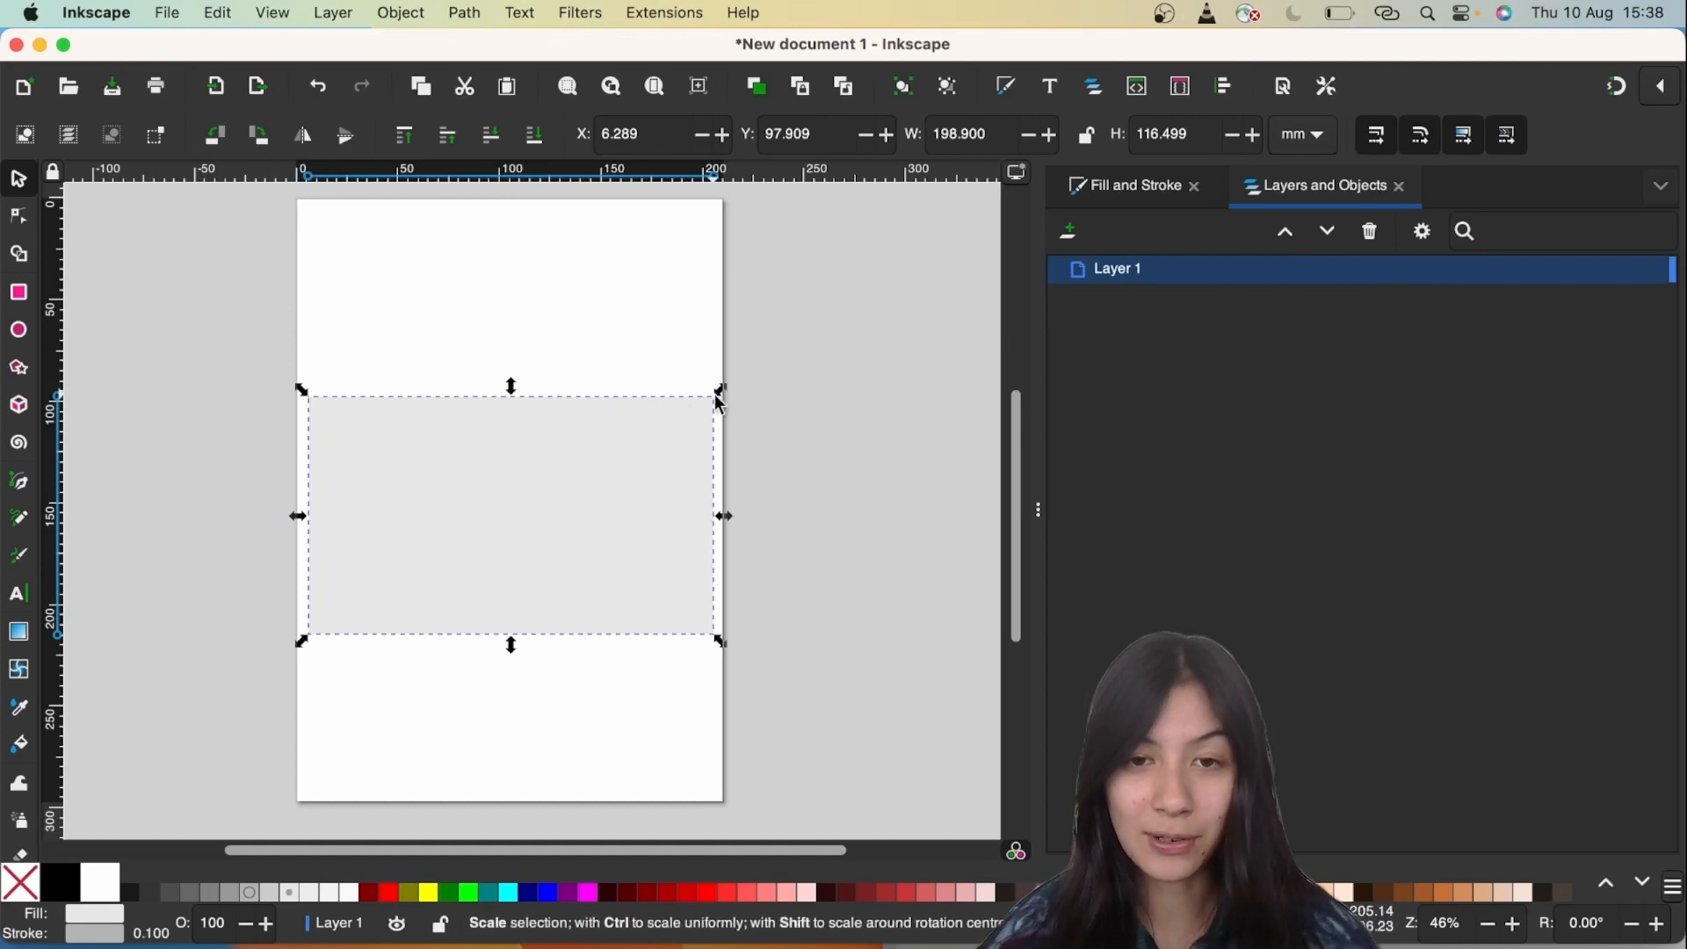
{"action": "mouse_move", "coordinate": [717, 393]}
{"action": "left_mouse_down"}
{"action": "mouse_move", "coordinate": [667, 435]}
{"action": "mouse_move", "coordinate": [712, 402]}
{"action": "left_mouse_up"}
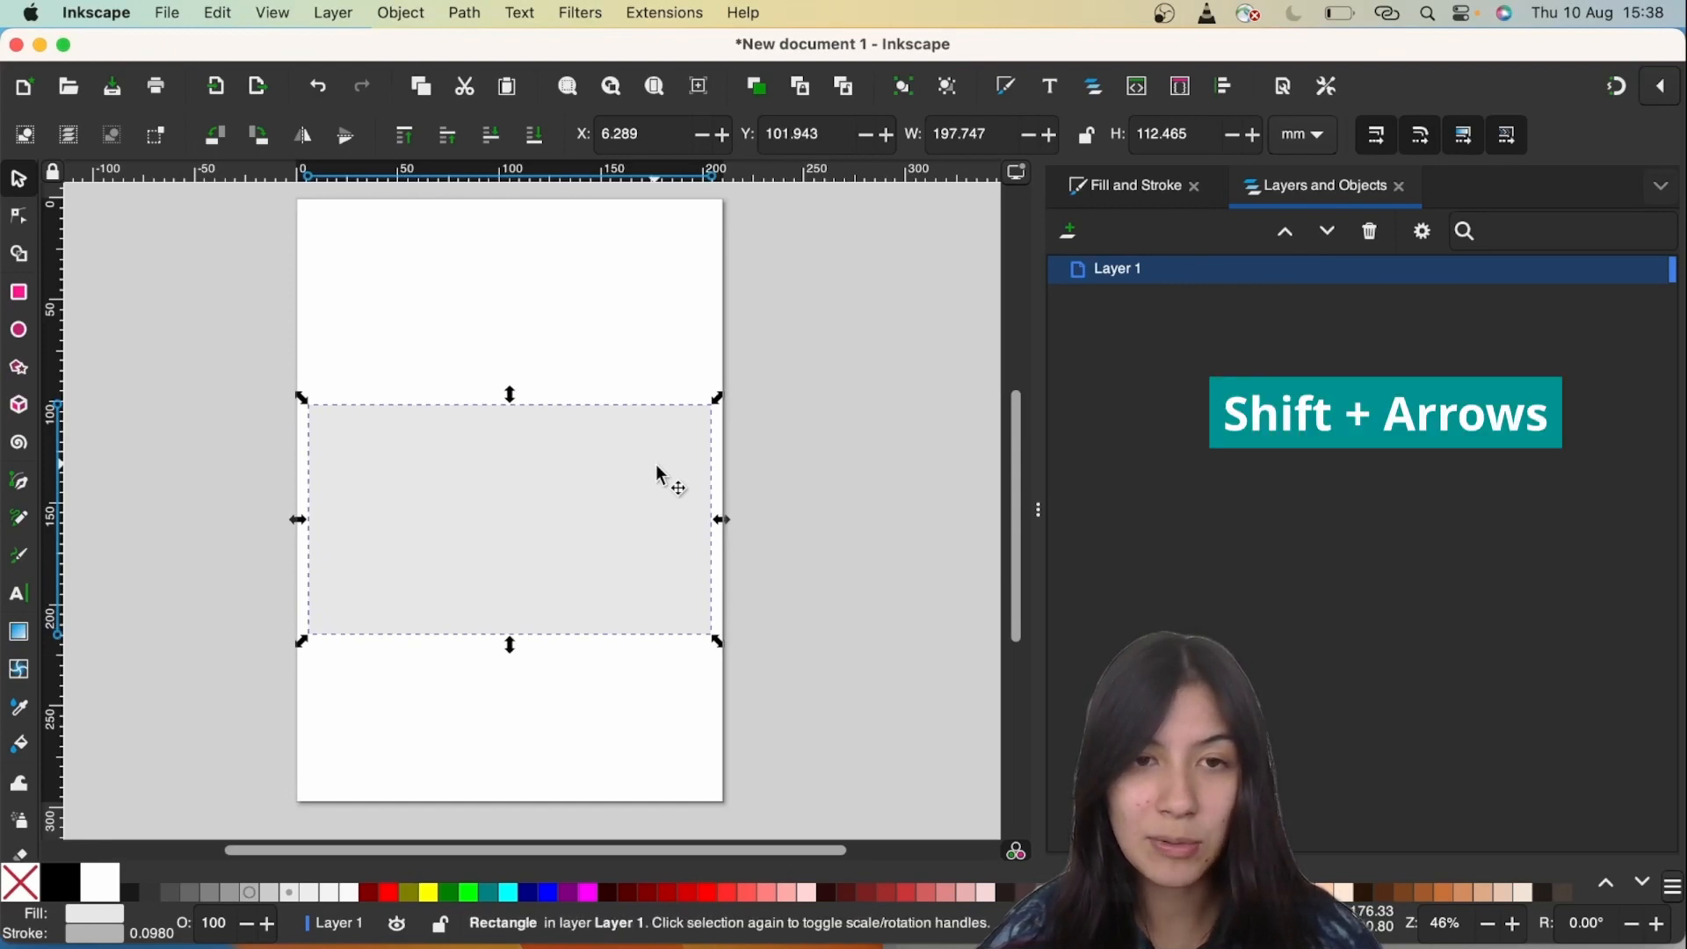
Try nudging the rectangle left and up in large steps, returning it to its starting position each time.
{"action": "key", "text": "shift+Left"}
{"action": "key", "text": "shift+Left"}
{"action": "key", "text": "shift+Right"}
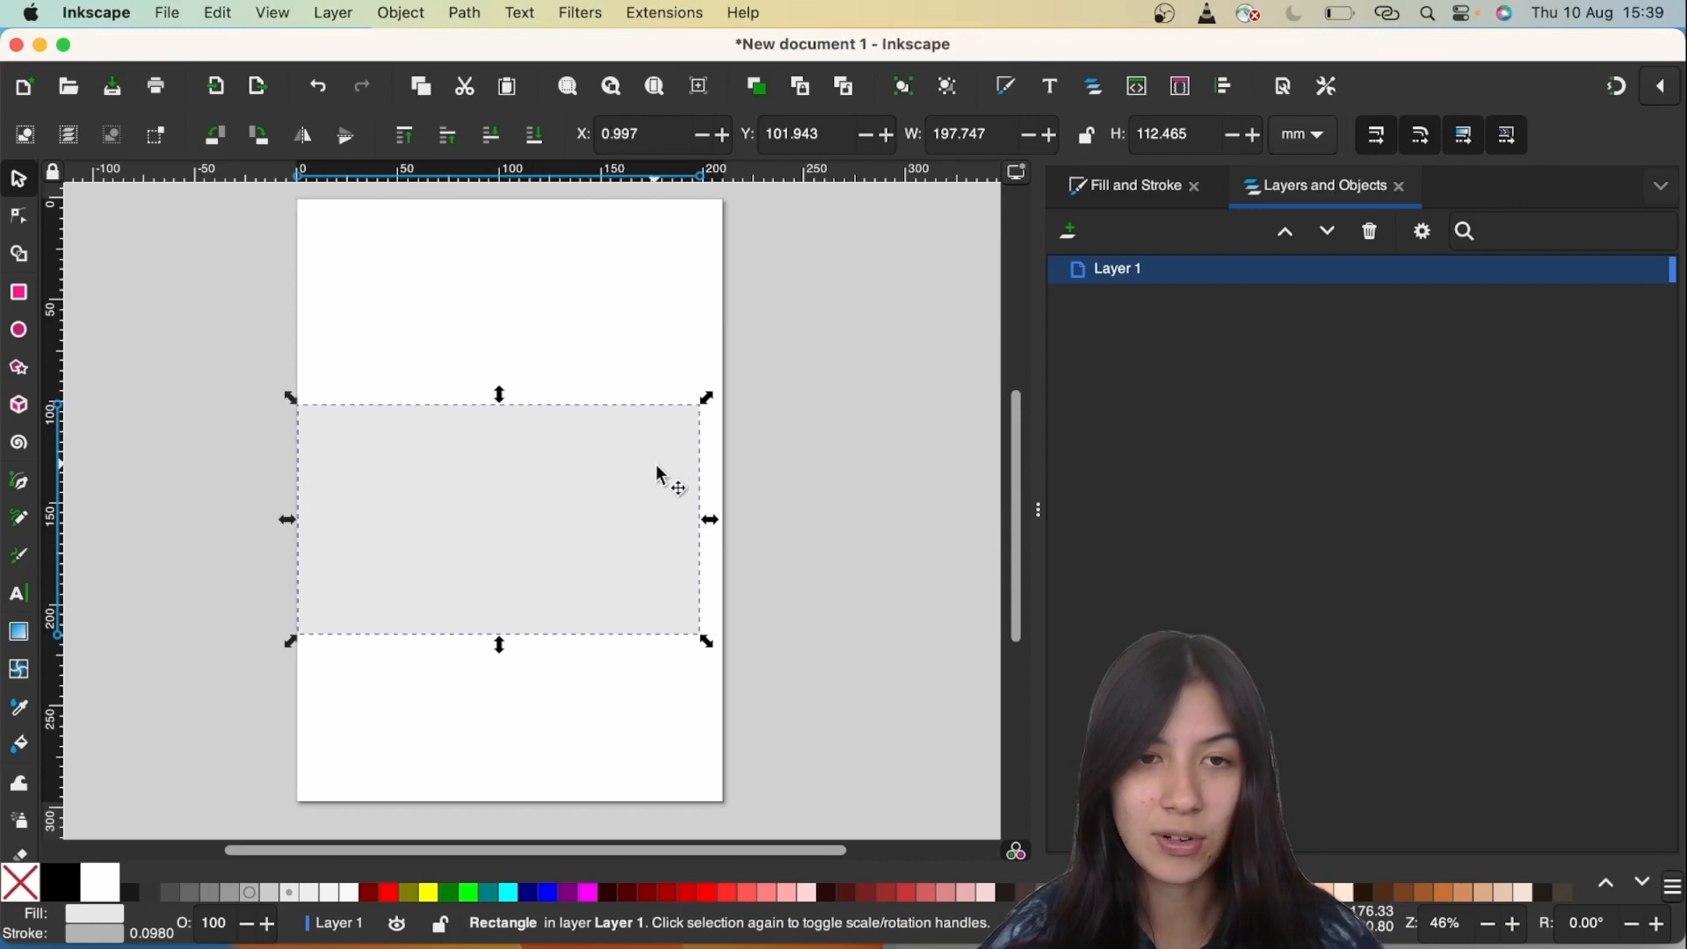
{"action": "key", "text": "shift+Right"}
{"action": "key", "text": "shift+Up"}
{"action": "key", "text": "shift+Up"}
{"action": "key", "text": "shift+Down"}
{"action": "key", "text": "shift+Down"}
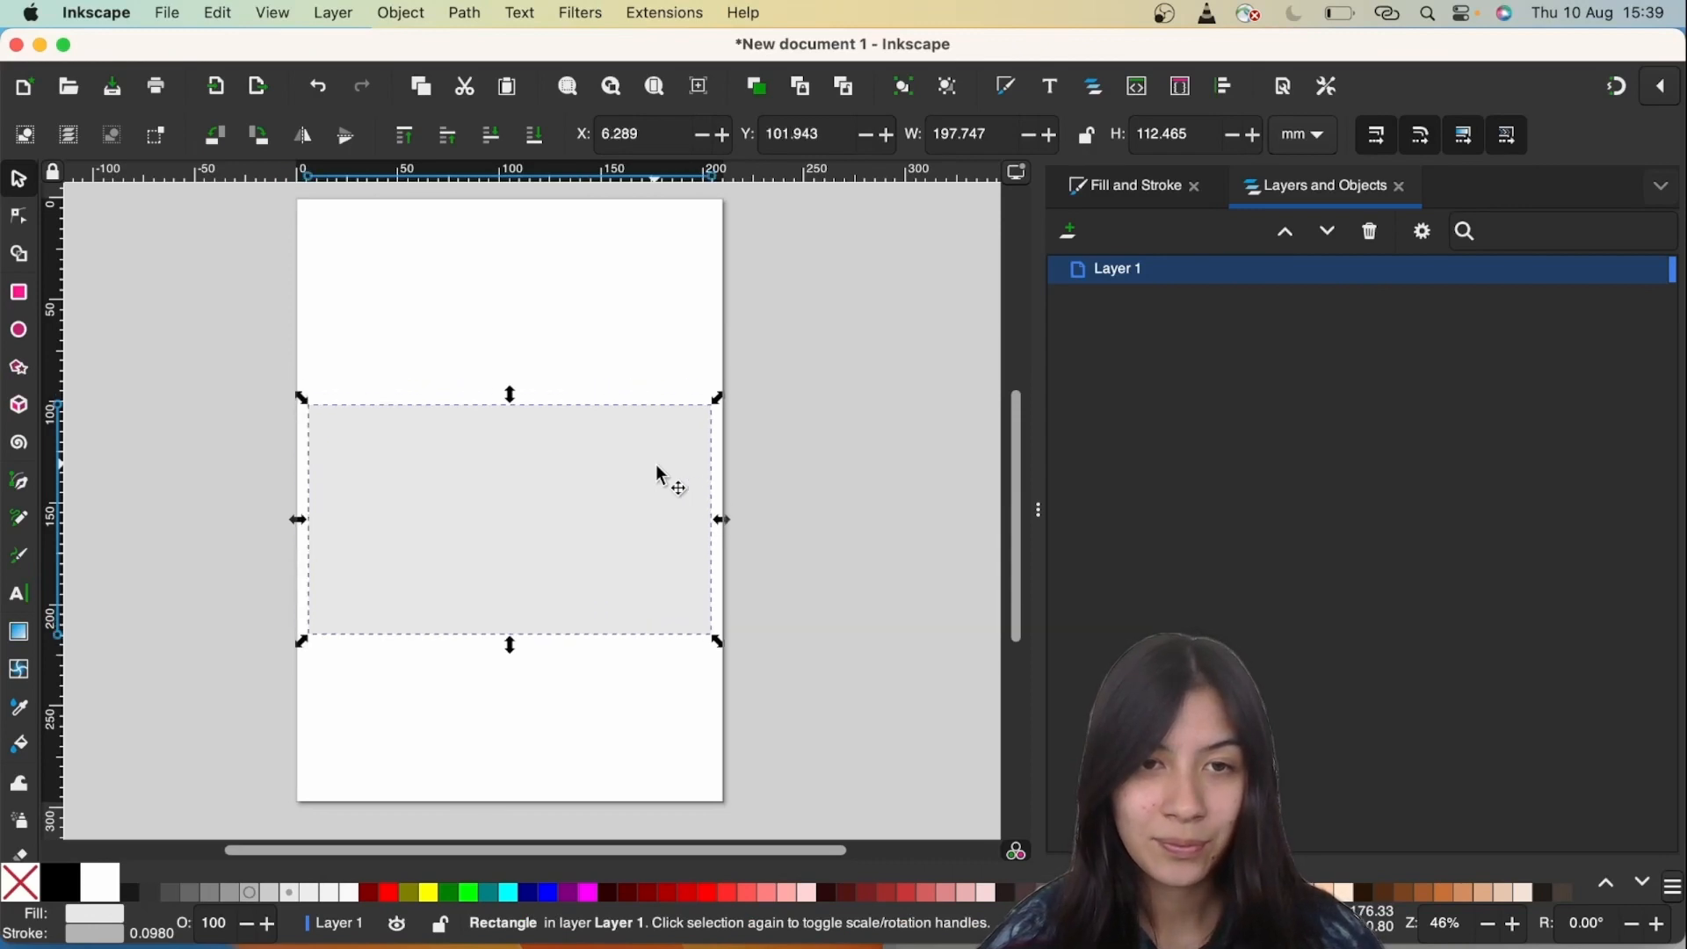
Try scaling the rectangle down in small and large increments, enlarging it back by the same amount each time.
{"action": "key", "text": "shift+comma"}
{"action": "key", "text": "shift+comma"}
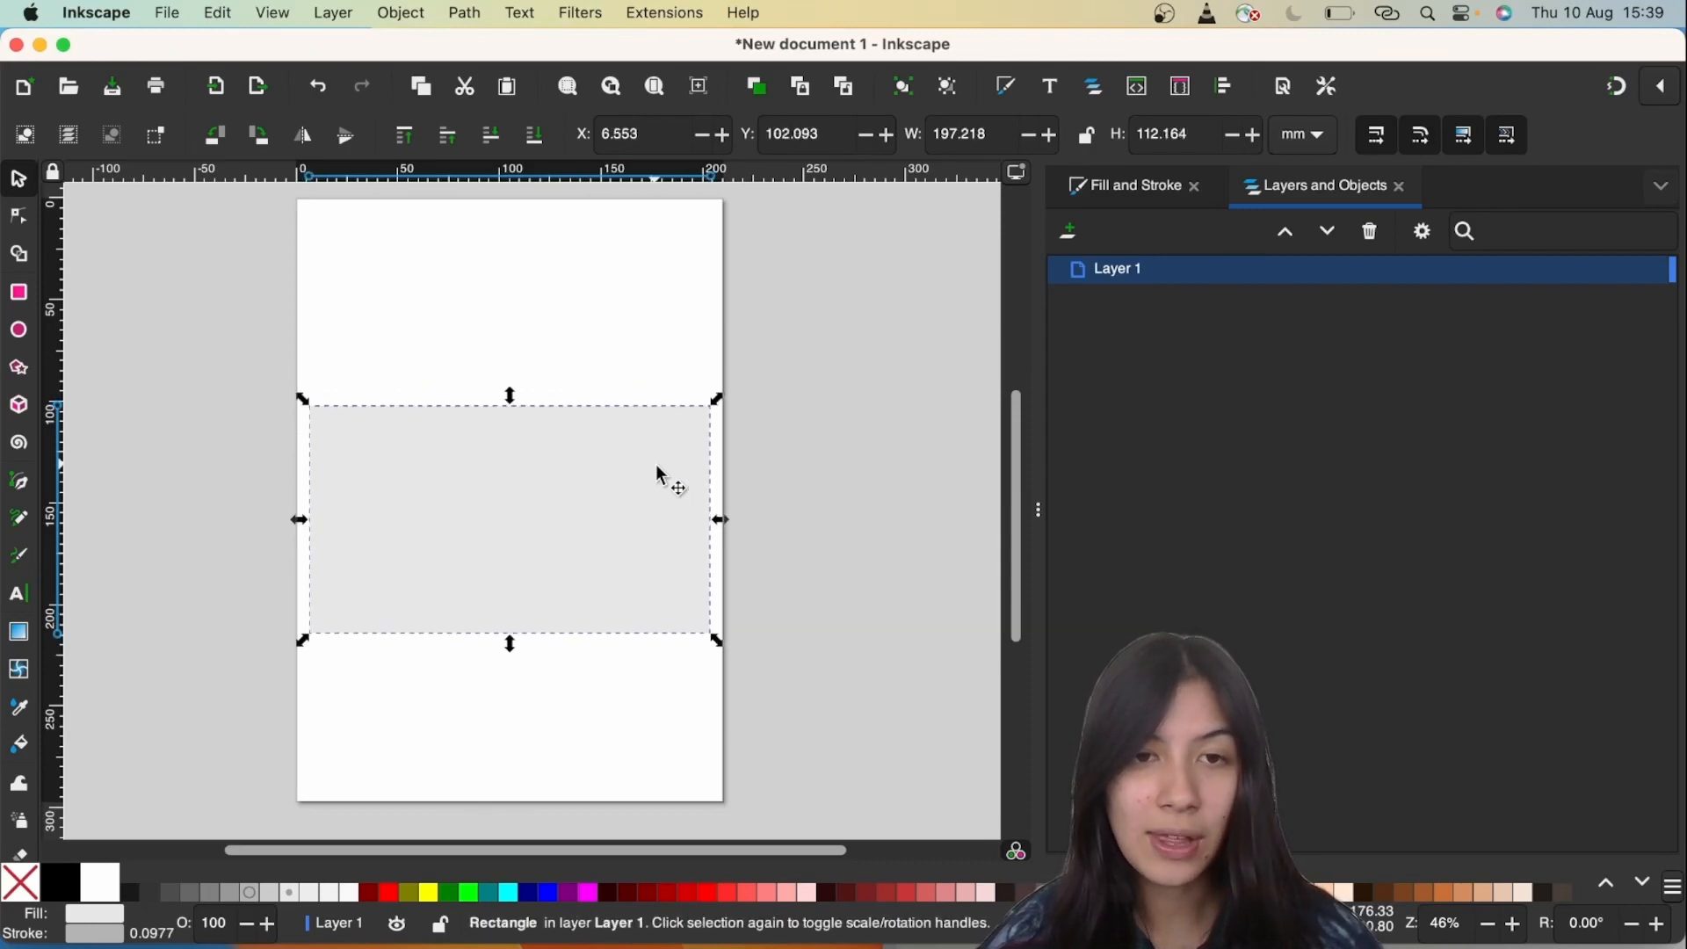
{"action": "key", "text": "shift+period"}
{"action": "key", "text": "shift+period"}
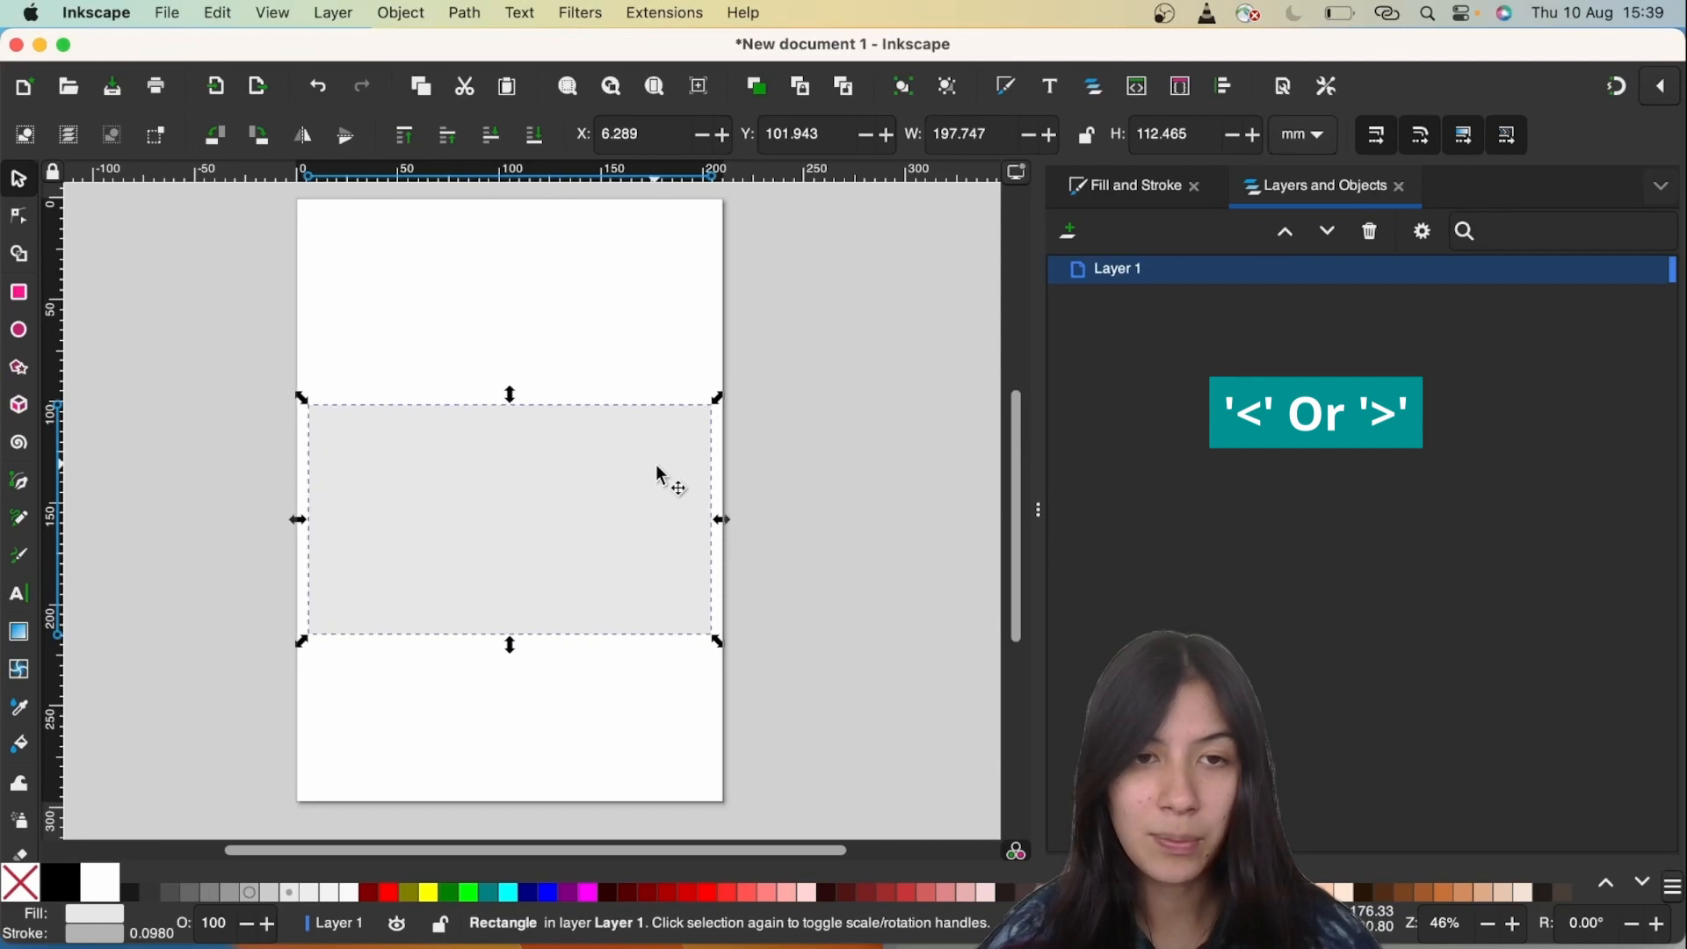
{"action": "key", "text": "ctrl"}
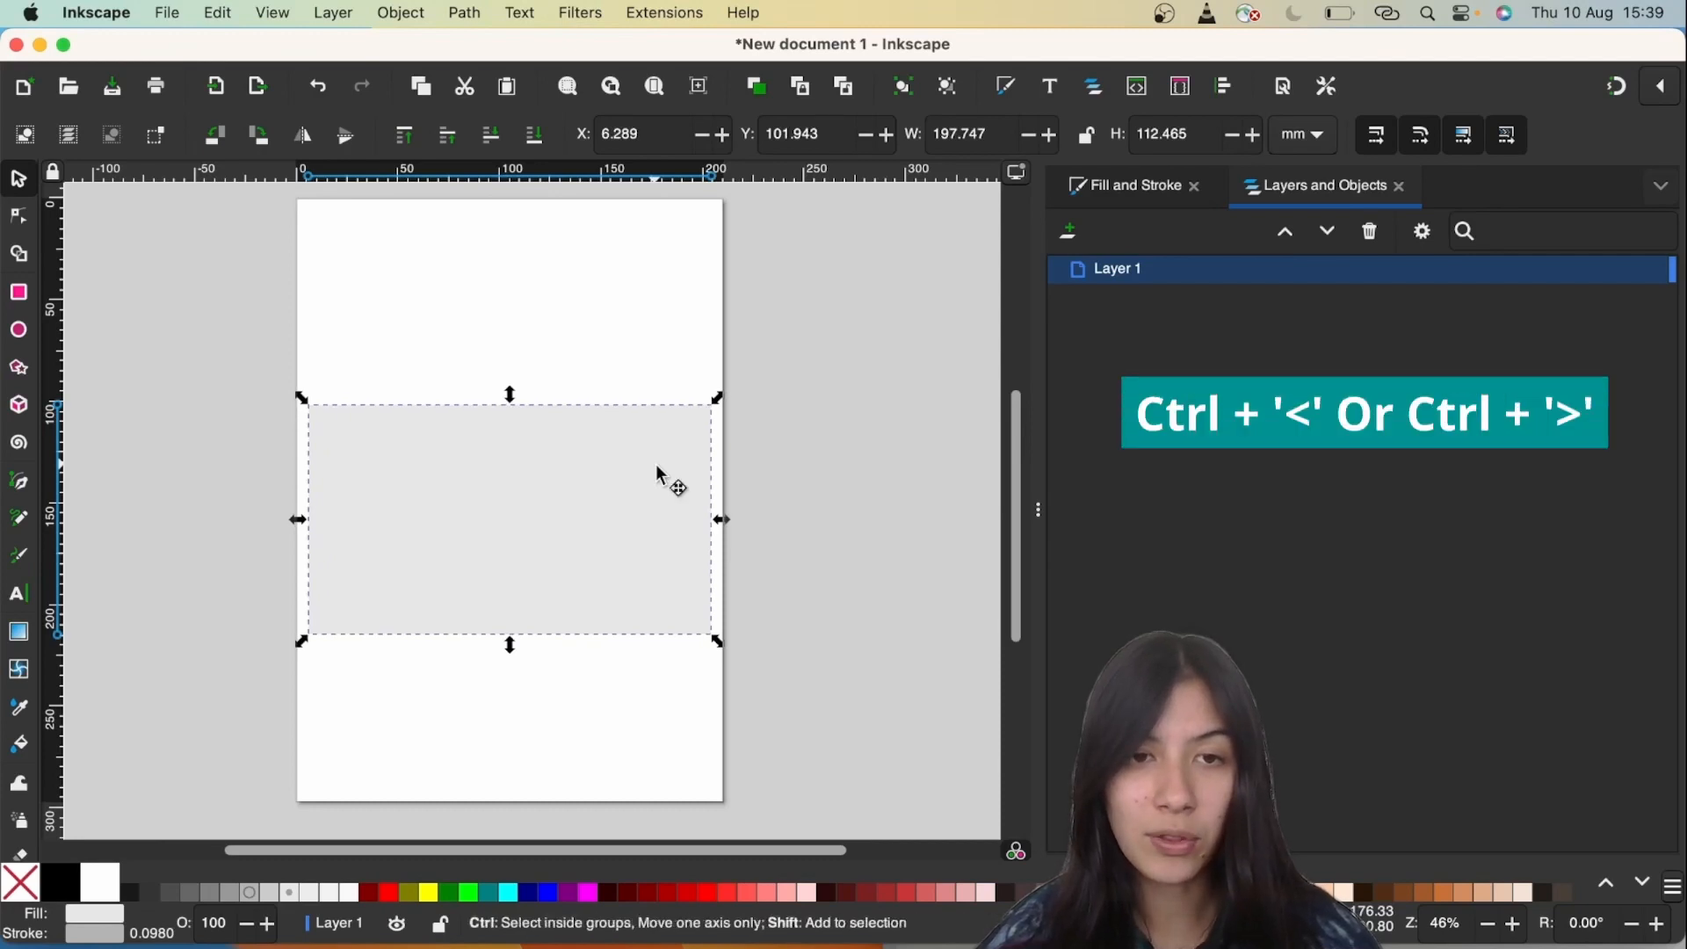
{"action": "key", "text": "ctrl+comma"}
{"action": "key", "text": "ctrl+period"}
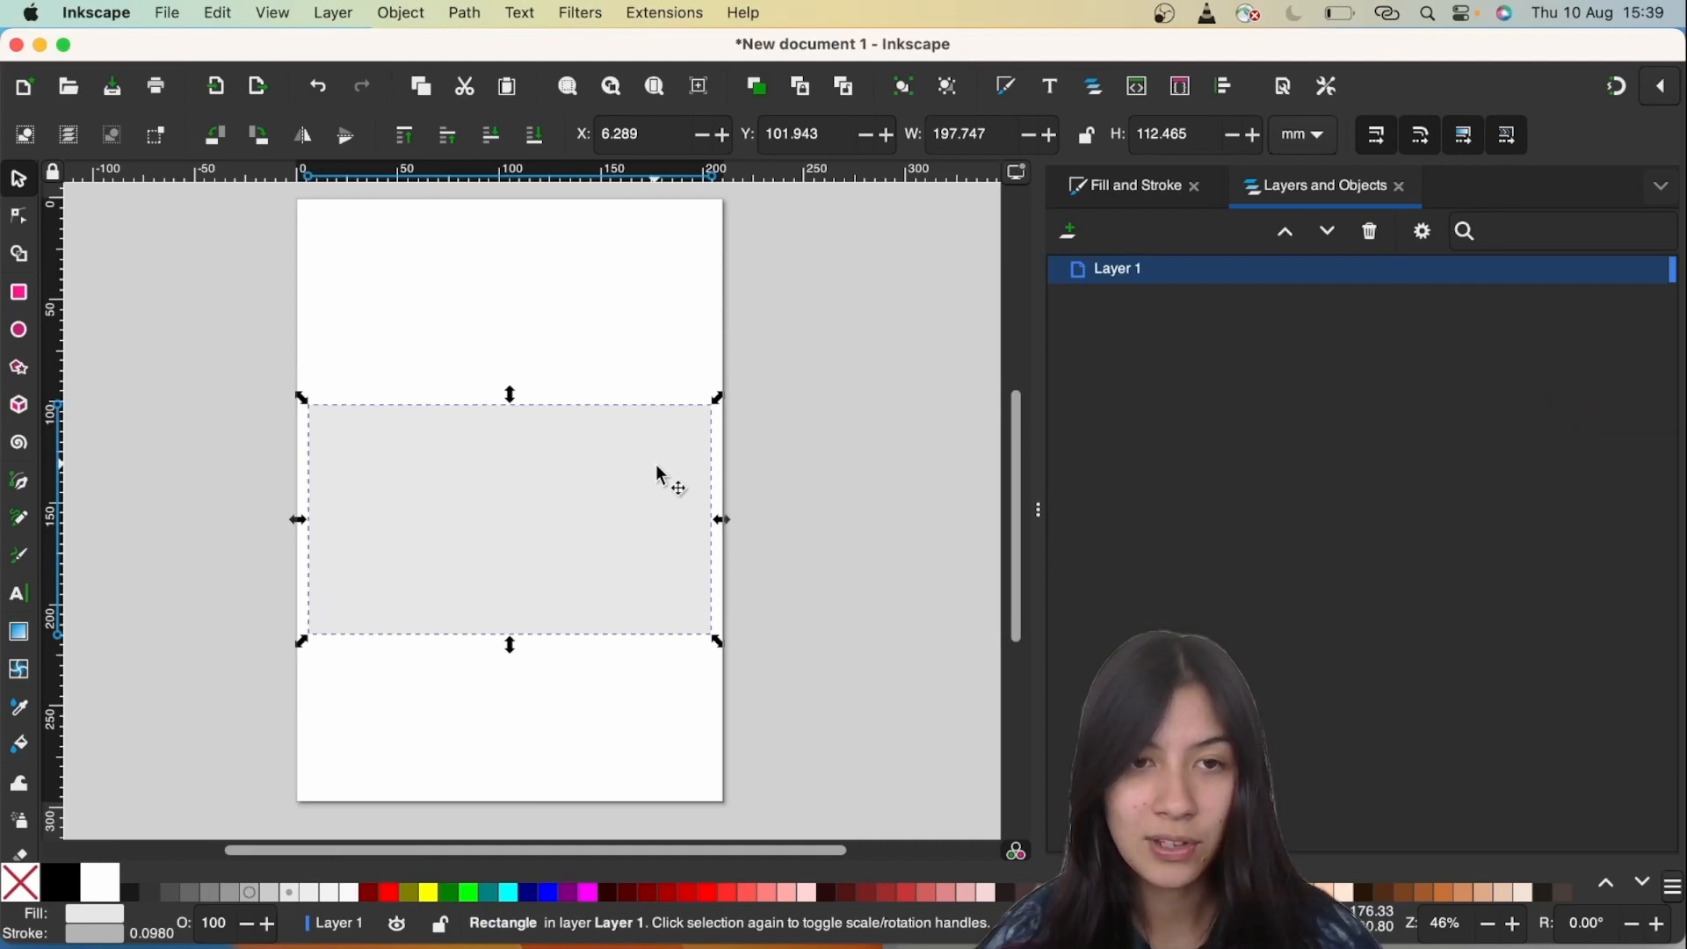
Rotate the rectangle very slightly about its centre and deselect it.
{"action": "left_click", "coordinate": [660, 476]}
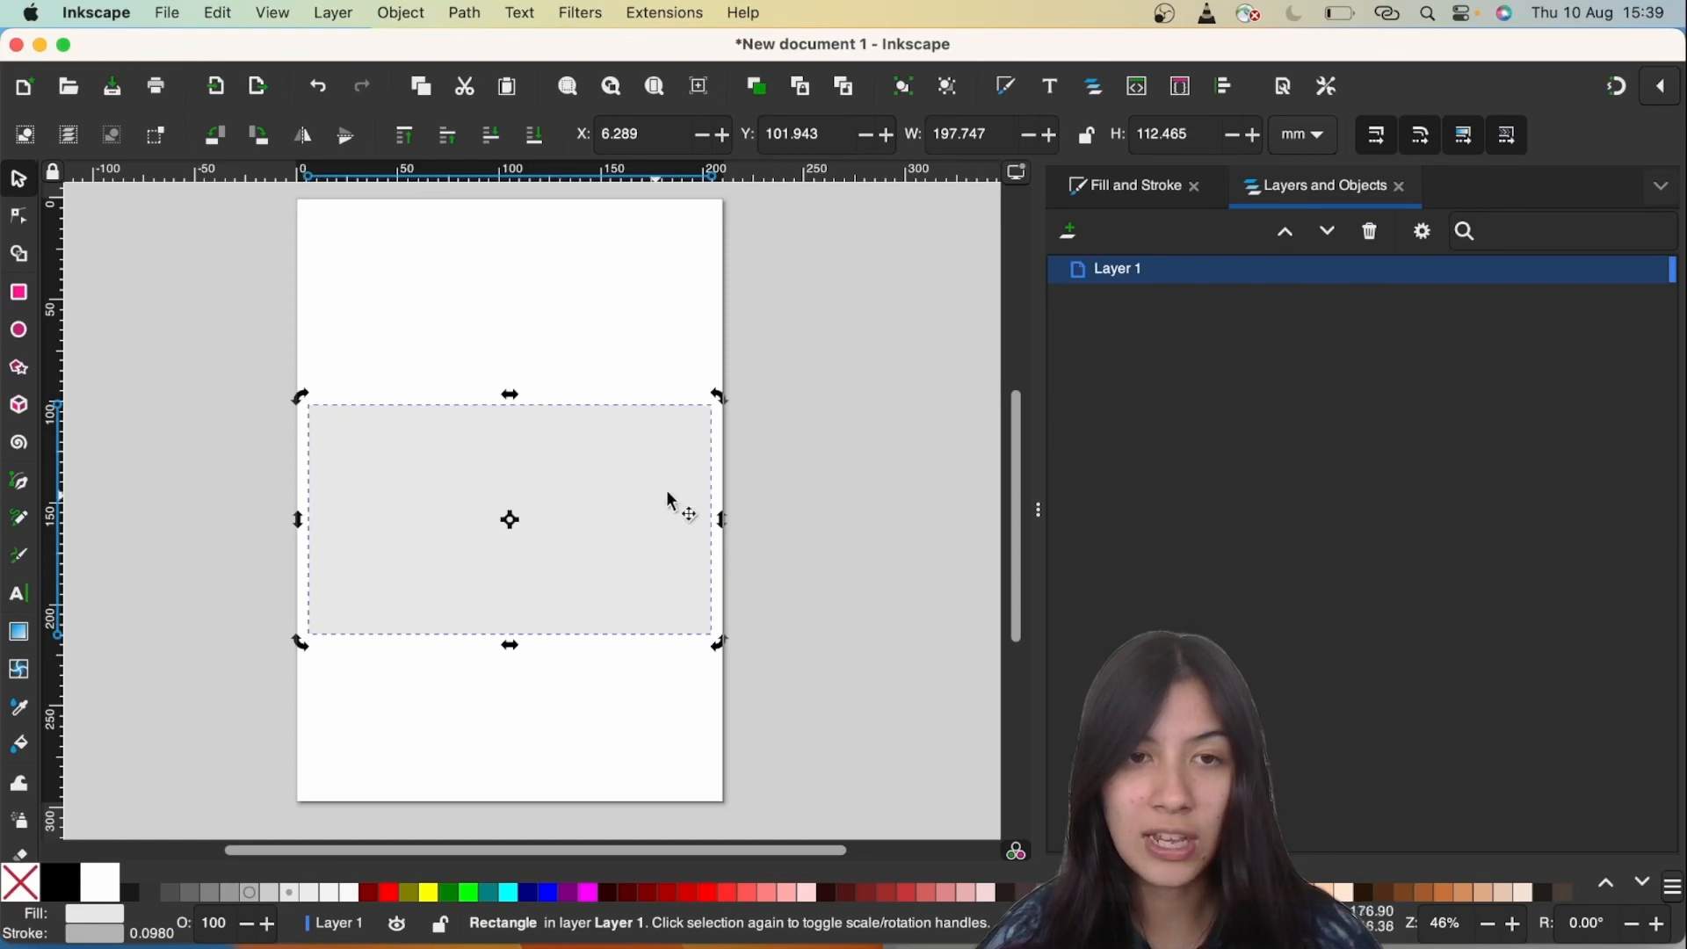
{"action": "mouse_move", "coordinate": [721, 398]}
{"action": "left_mouse_down"}
{"action": "mouse_move", "coordinate": [726, 456]}
{"action": "mouse_move", "coordinate": [716, 399]}
{"action": "mouse_move", "coordinate": [704, 406]}
{"action": "left_mouse_up"}
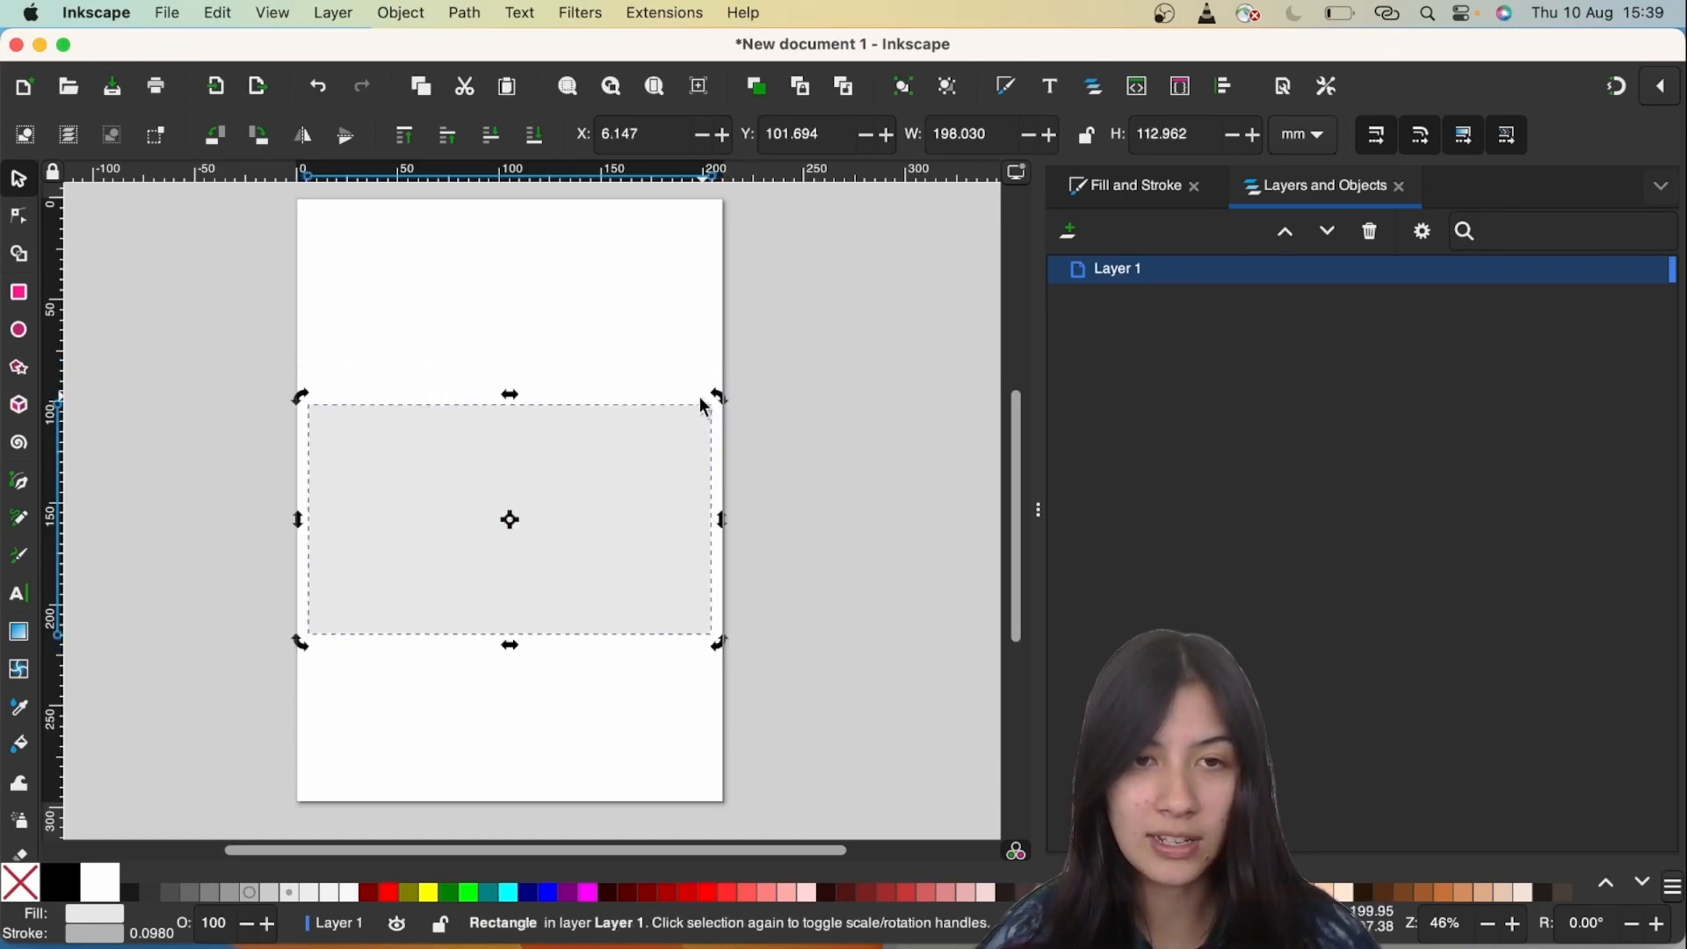
{"action": "left_click", "coordinate": [605, 386]}
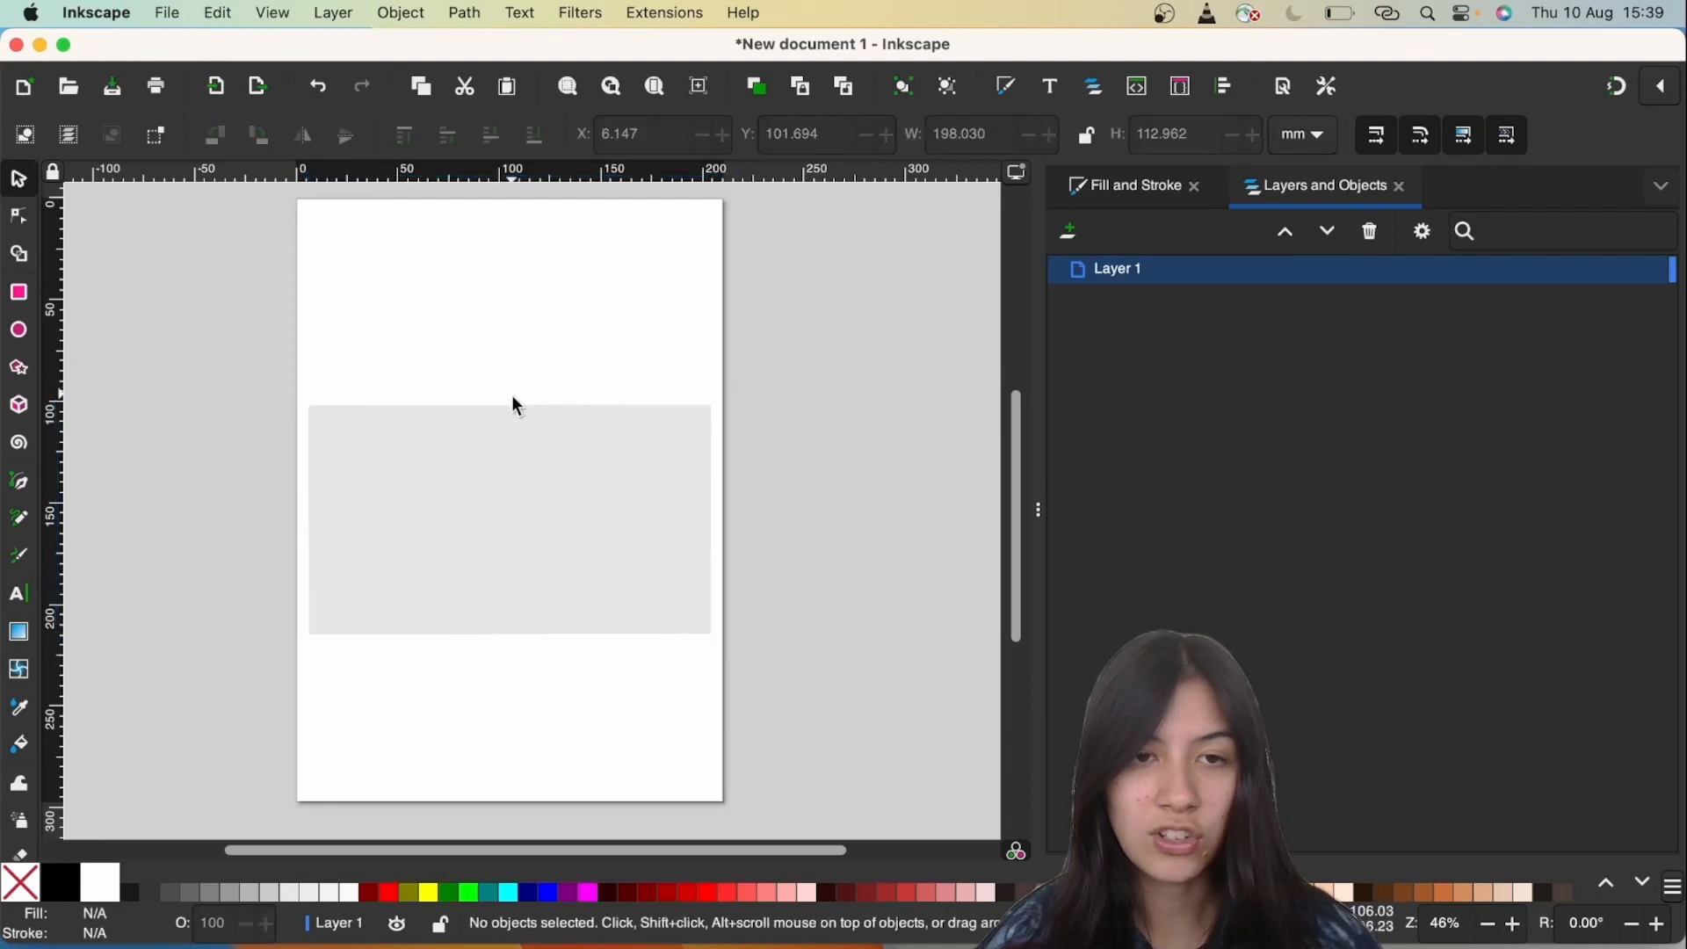
Skew the light grey base rectangle very slightly sideways along its upper edge.
{"action": "left_click", "coordinate": [514, 410]}
{"action": "left_click", "coordinate": [516, 444]}
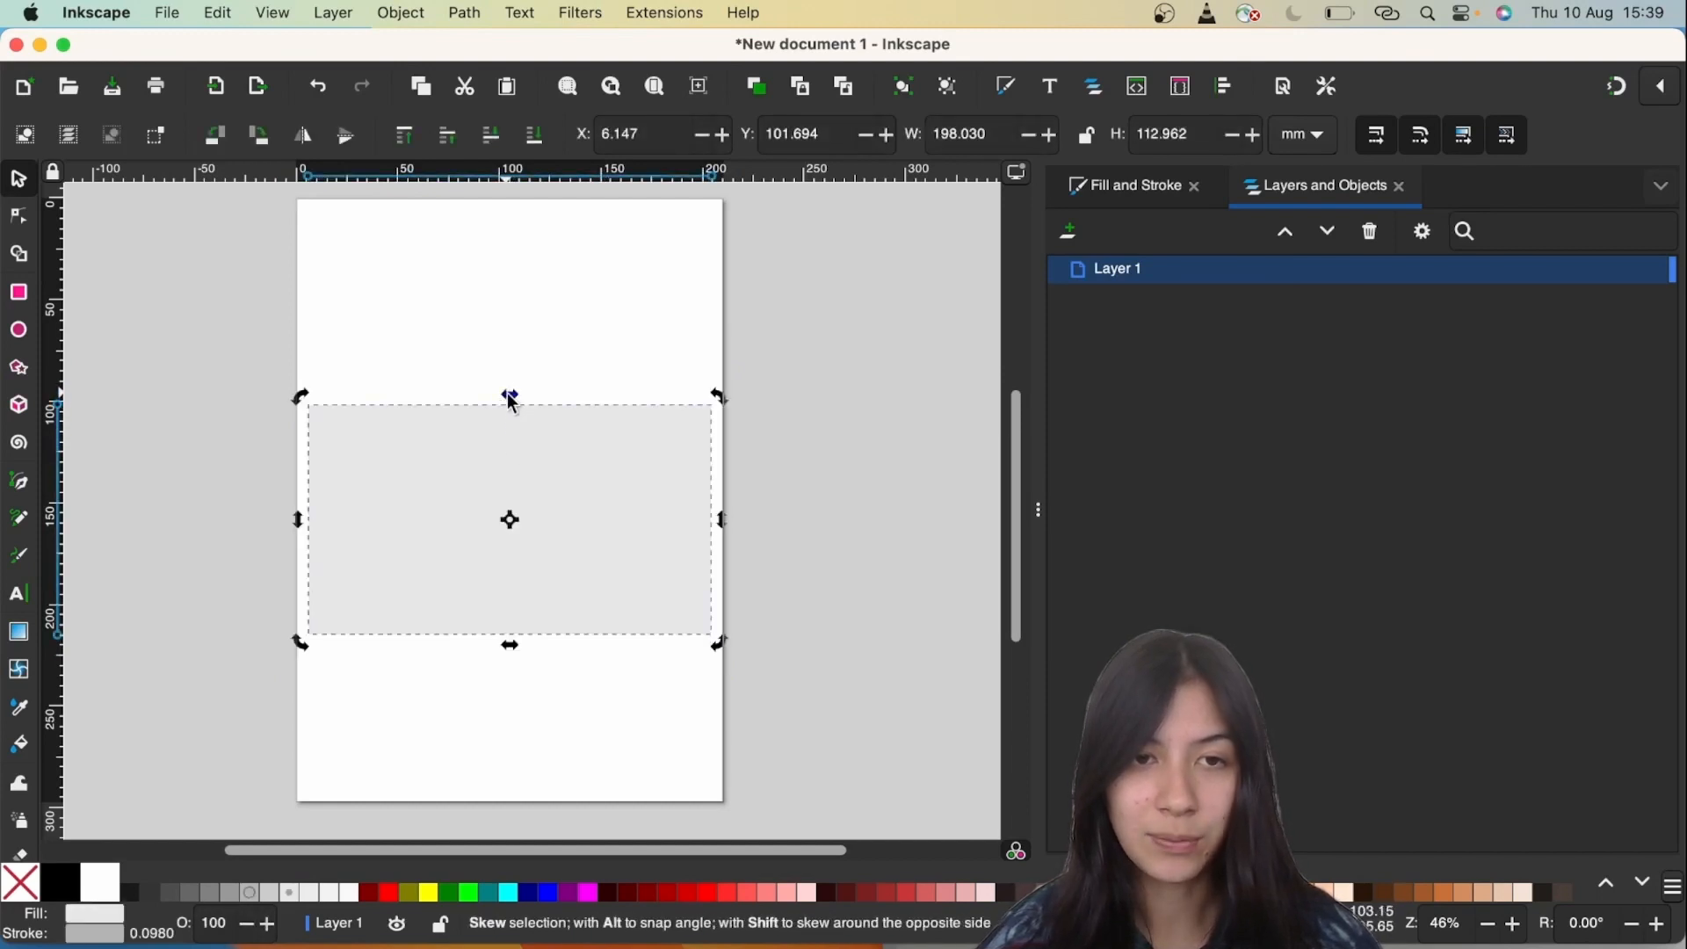
{"action": "mouse_move", "coordinate": [513, 399]}
{"action": "left_mouse_down"}
{"action": "mouse_move", "coordinate": [576, 399]}
{"action": "mouse_move", "coordinate": [512, 408]}
{"action": "left_mouse_up"}
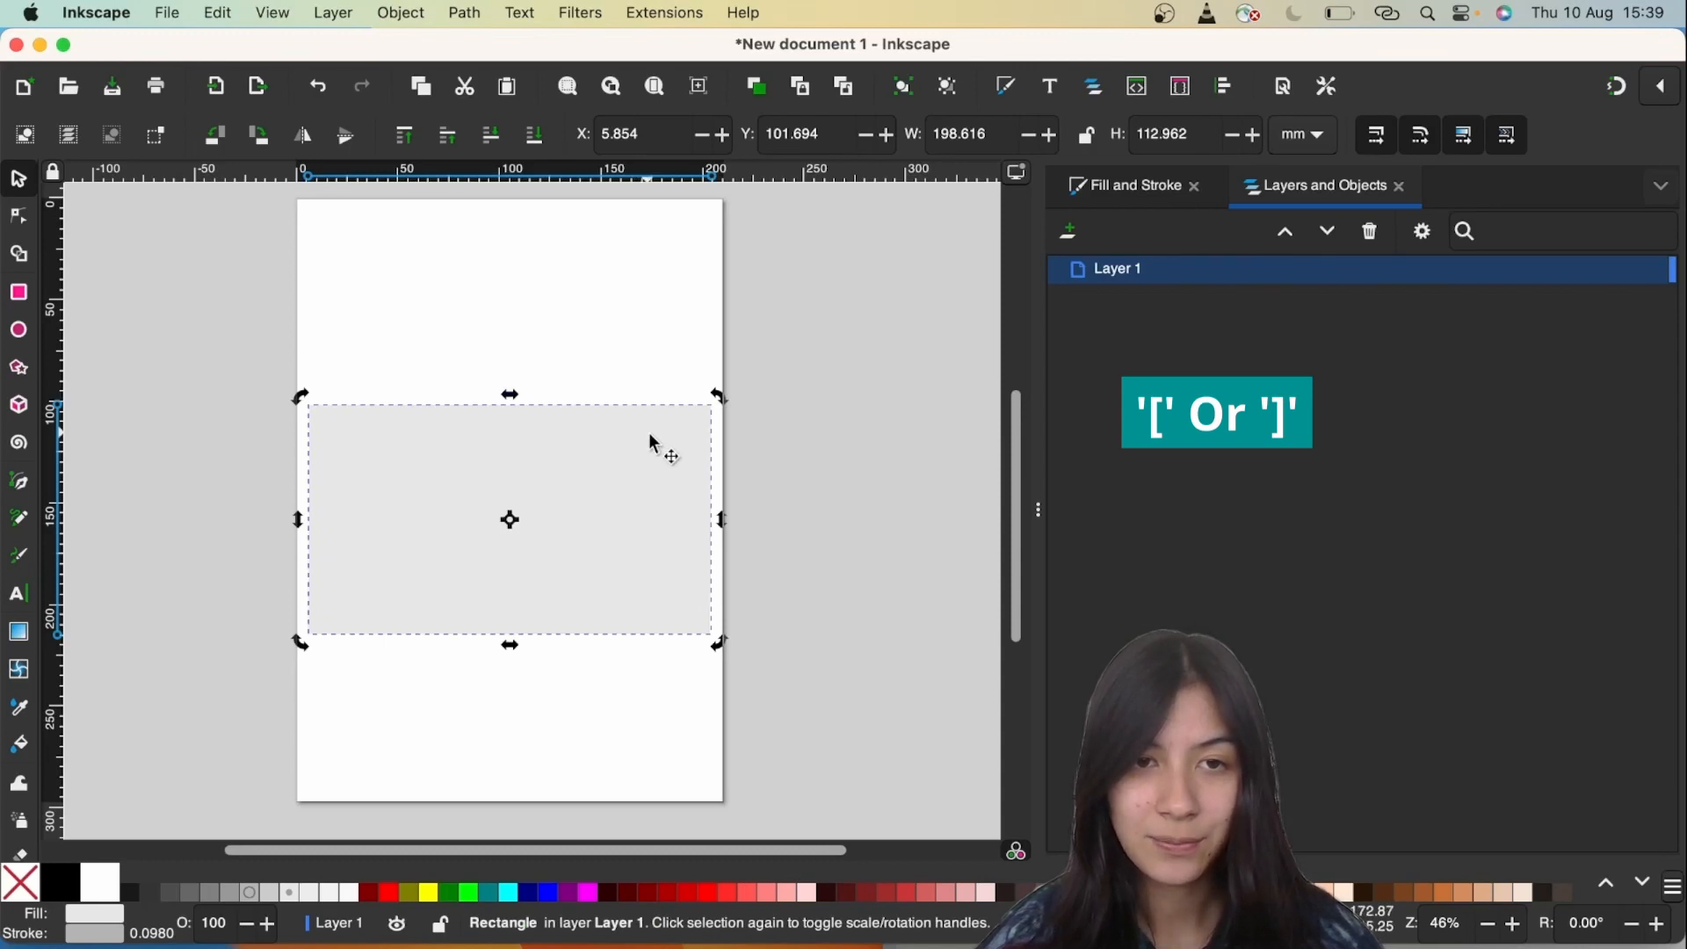
Try rotating the rectangle in large steps in both directions, returning it to its starting angle.
{"action": "key", "text": "bracketright"}
{"action": "key", "text": "bracketleft"}
{"action": "key", "text": "bracketleft"}
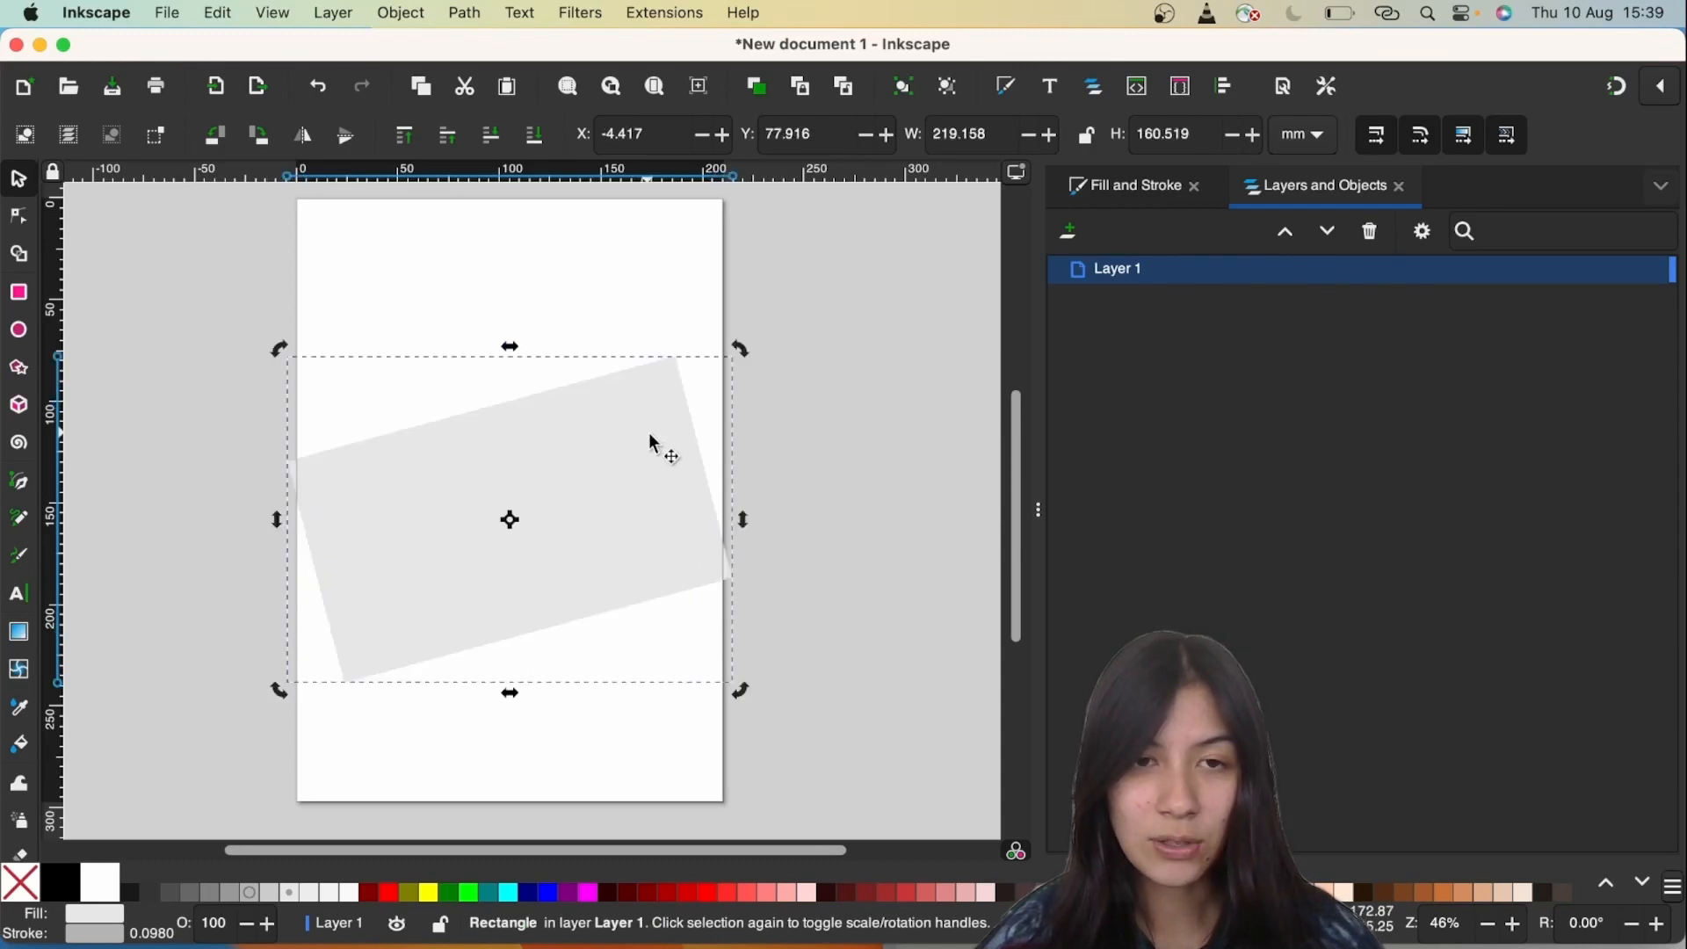
{"action": "key", "text": "bracketright"}
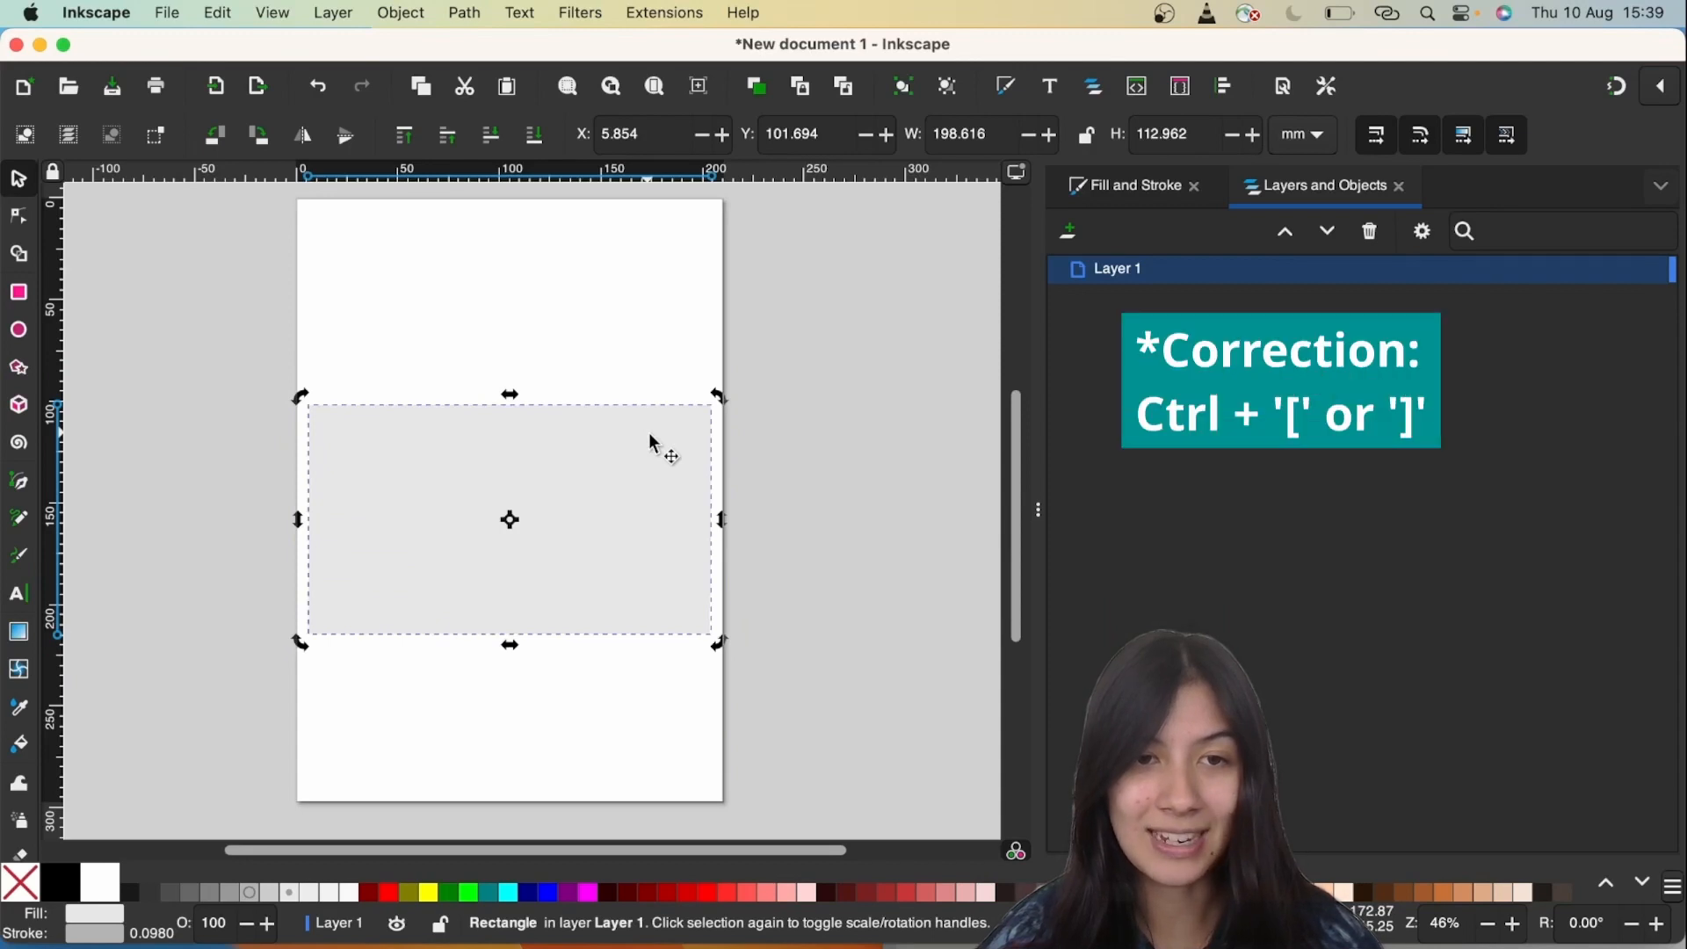
{"action": "key", "text": "alt"}
{"action": "key", "text": "ctrl+bracketright"}
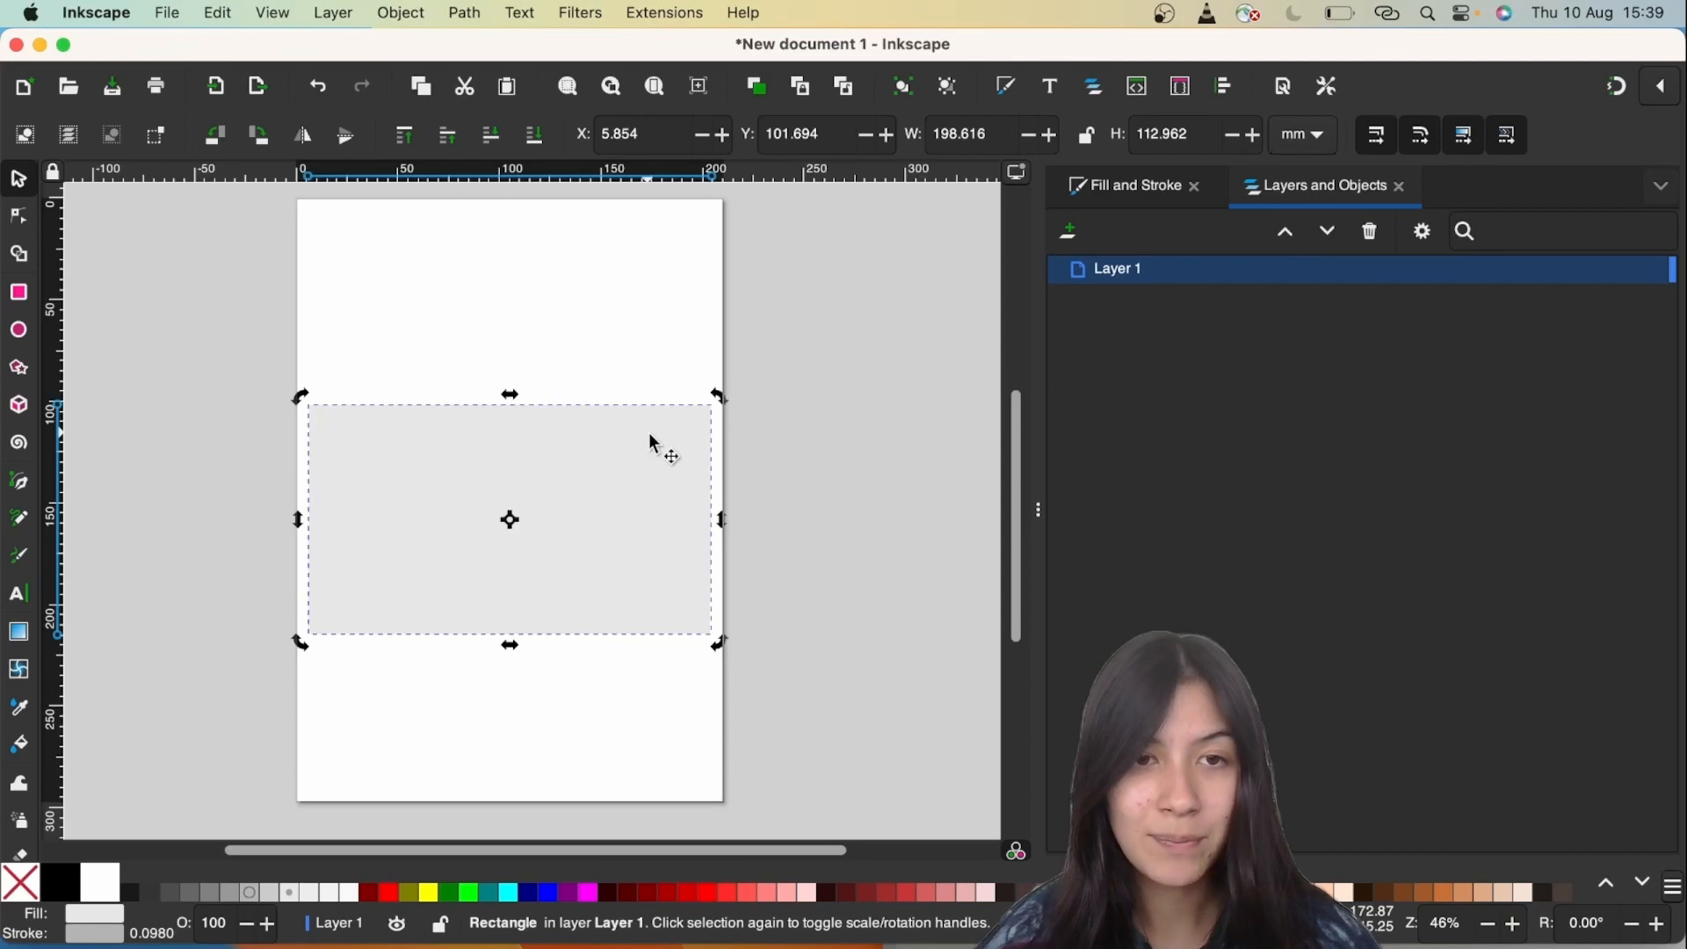
Nudge the rectangle left and back in fine steps, and scale it down and up by one fine step.
{"action": "key", "text": "alt+Left"}
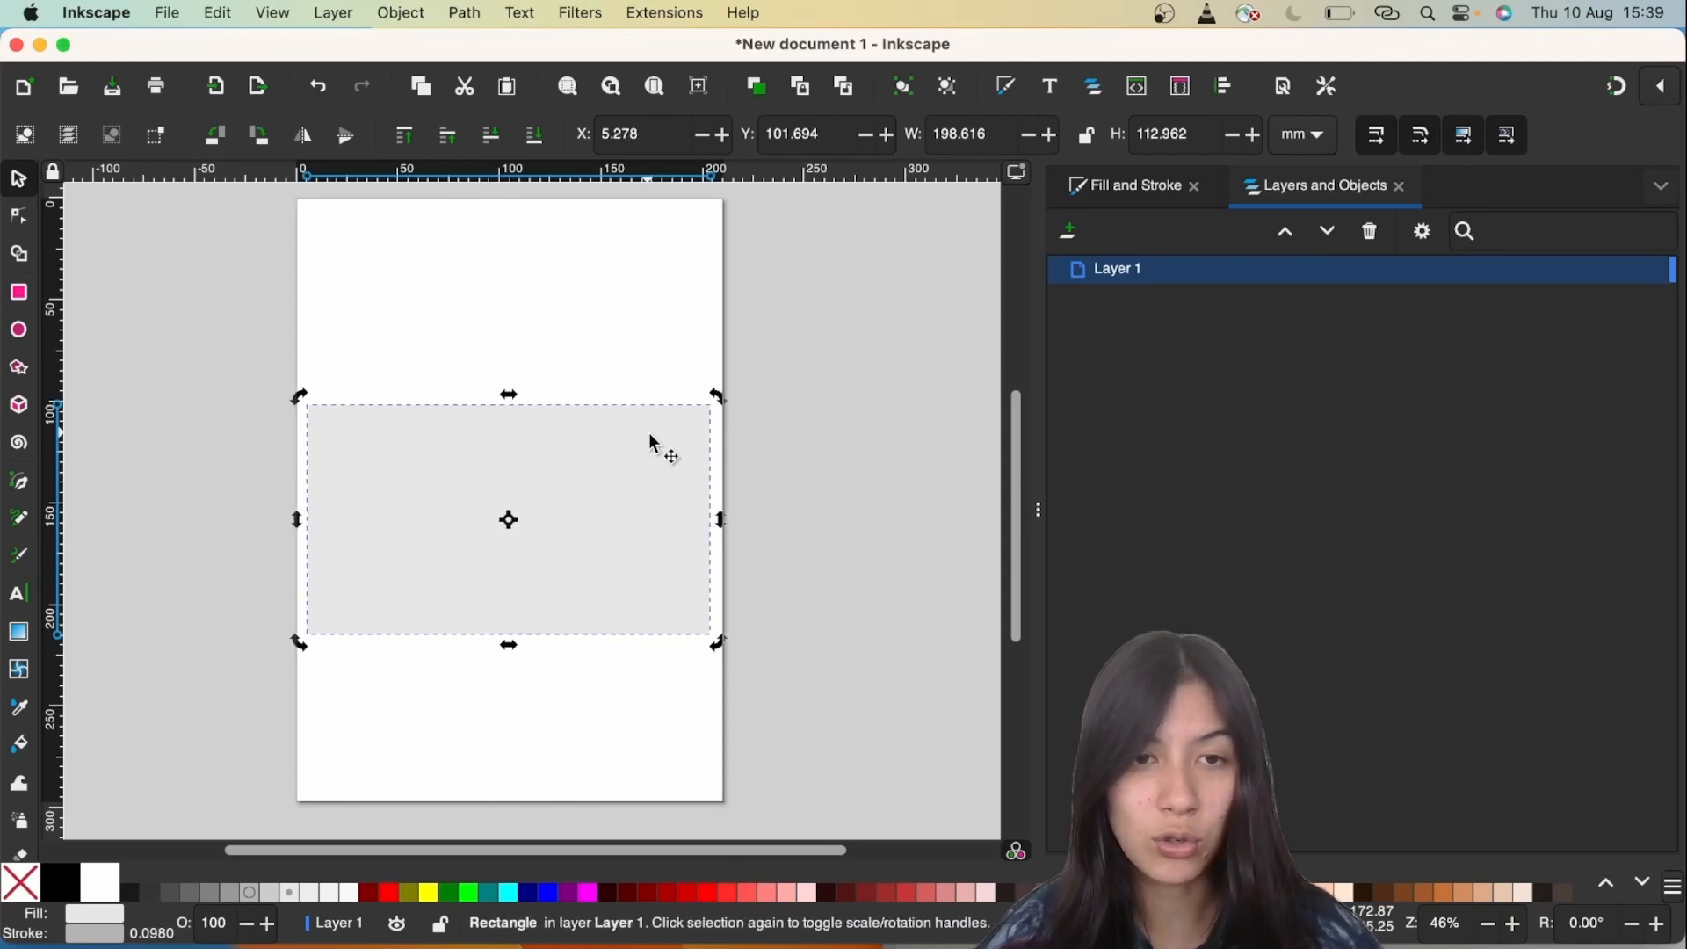
{"action": "key", "text": "alt+Right"}
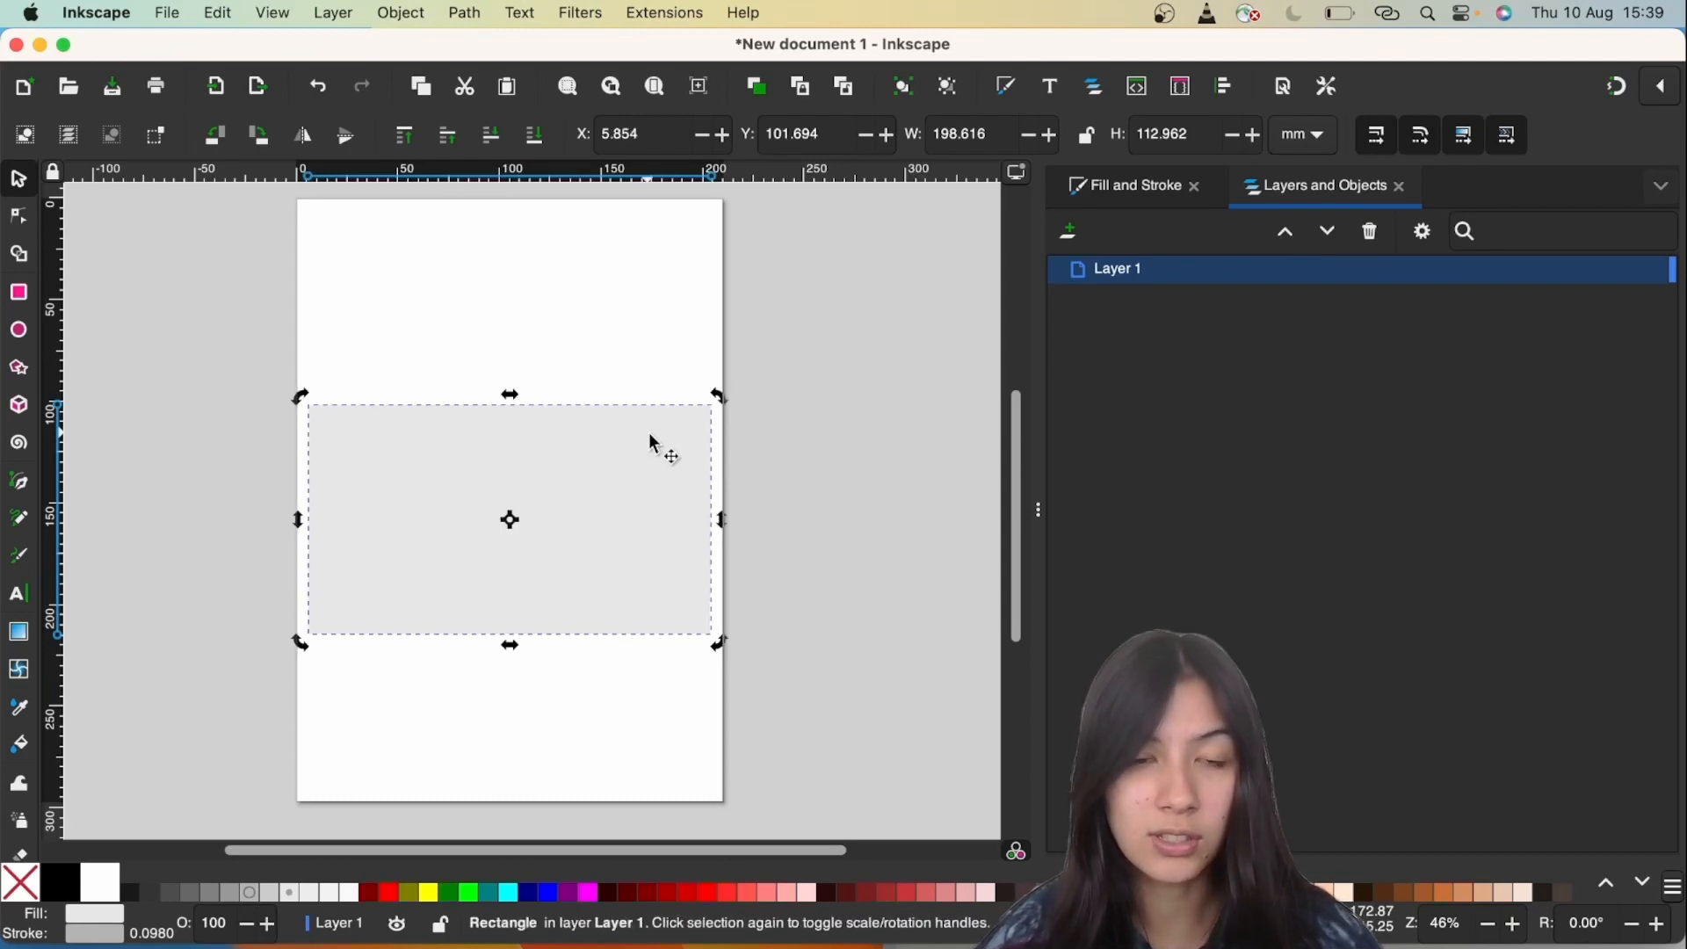
{"action": "key", "text": "alt+comma"}
{"action": "key", "text": "alt+period"}
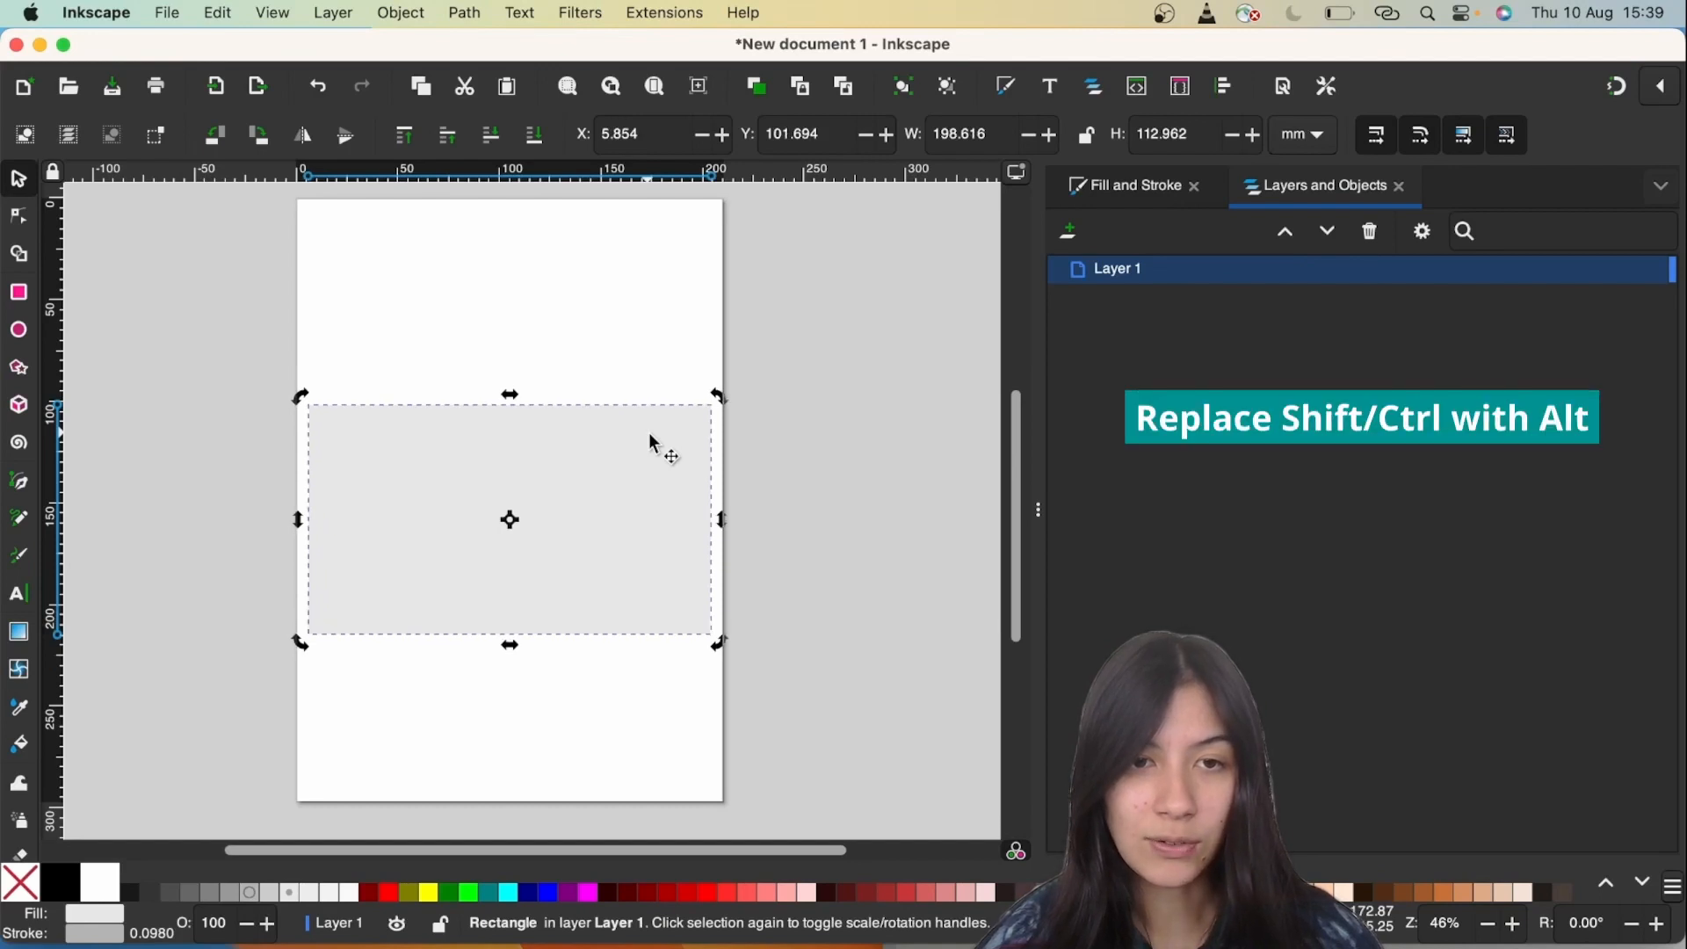
Try rotating the rectangle counterclockwise in fine steps and undo the rotation.
{"action": "key", "text": "alt+bracketleft"}
{"action": "key", "text": "alt+bracketleft"}
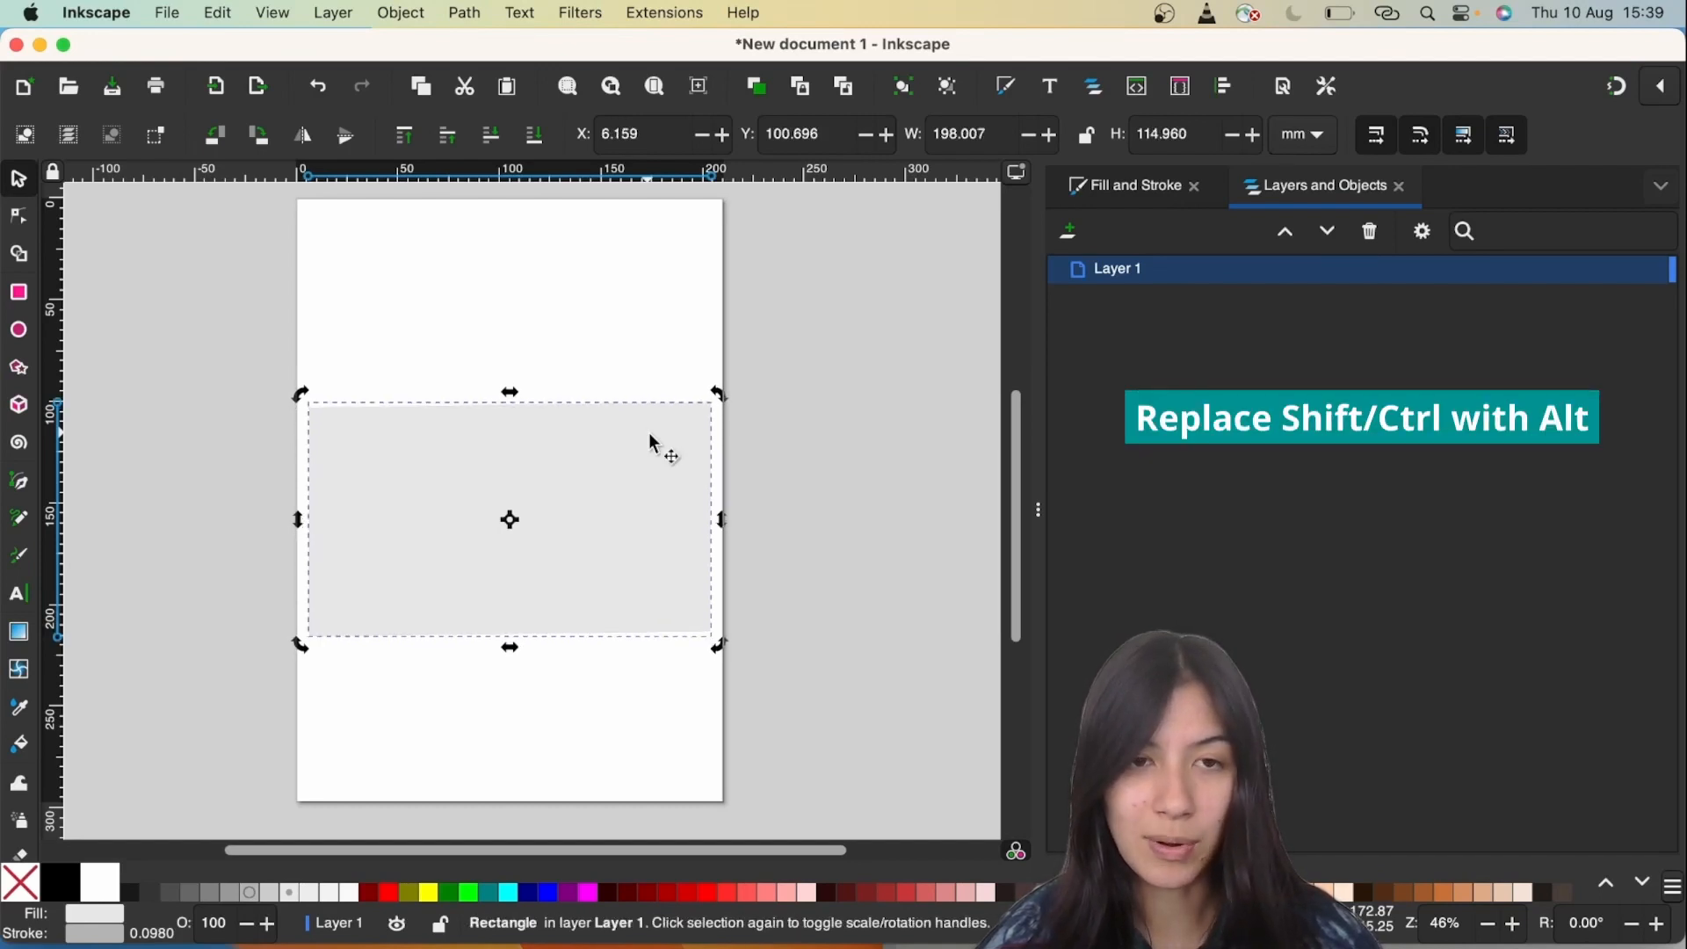
{"action": "key", "text": "ctrl+z"}
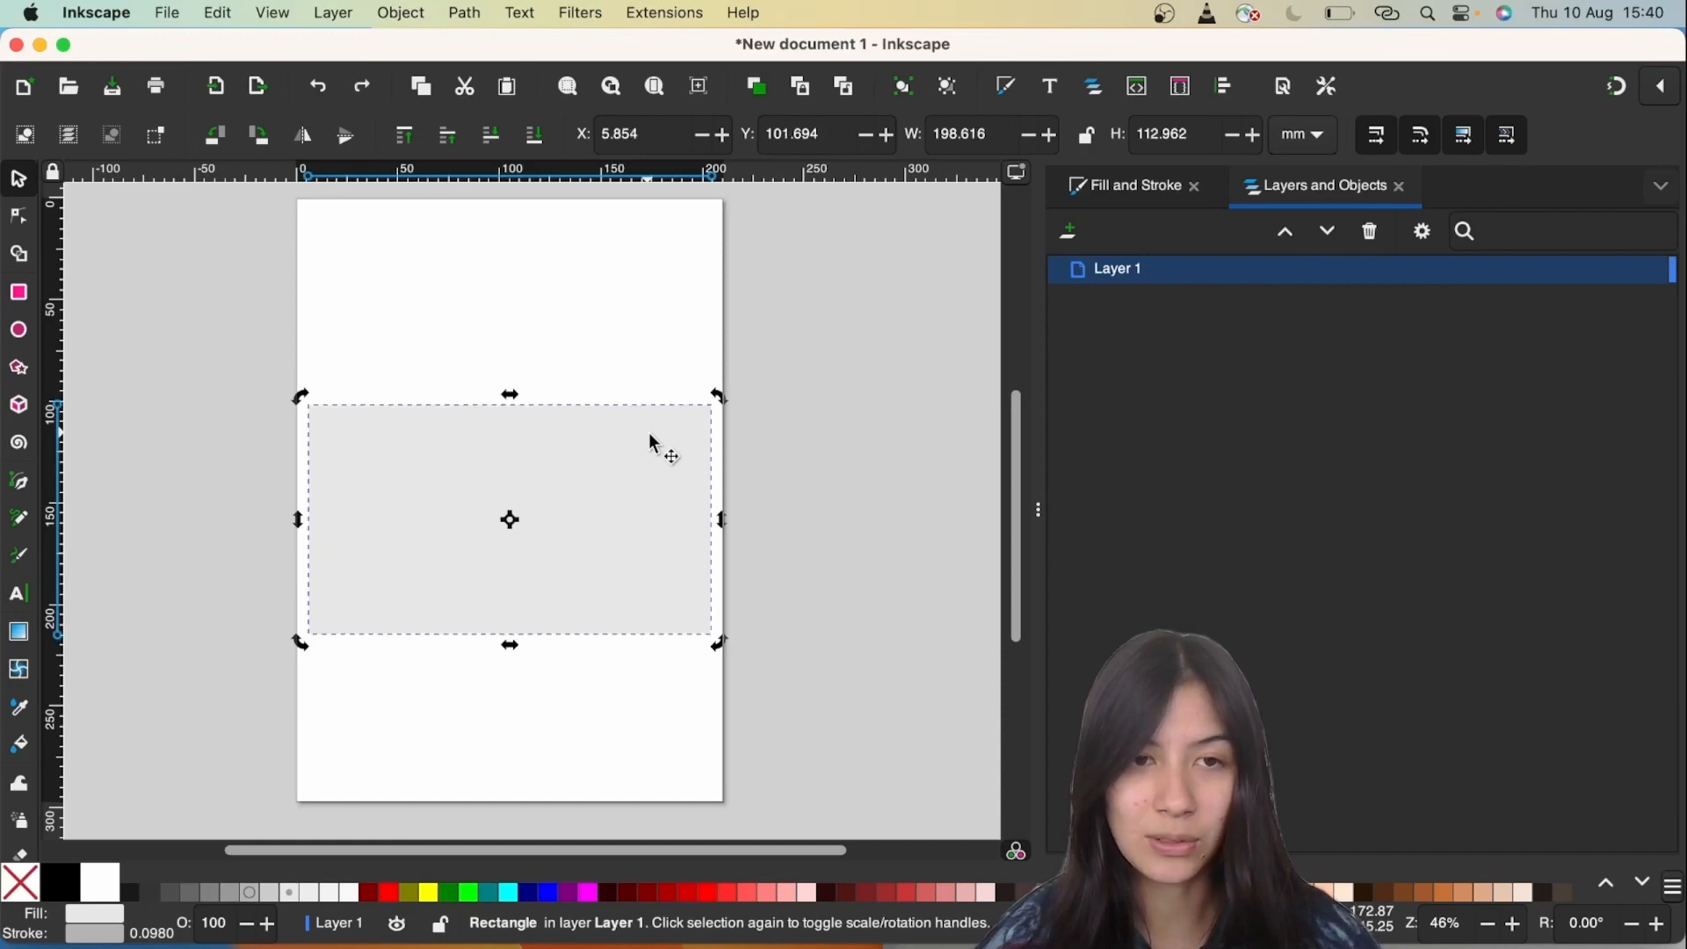
Undo the last fine enlargement of the base rectangle and leave it deselected.
{"action": "left_click", "coordinate": [640, 303]}
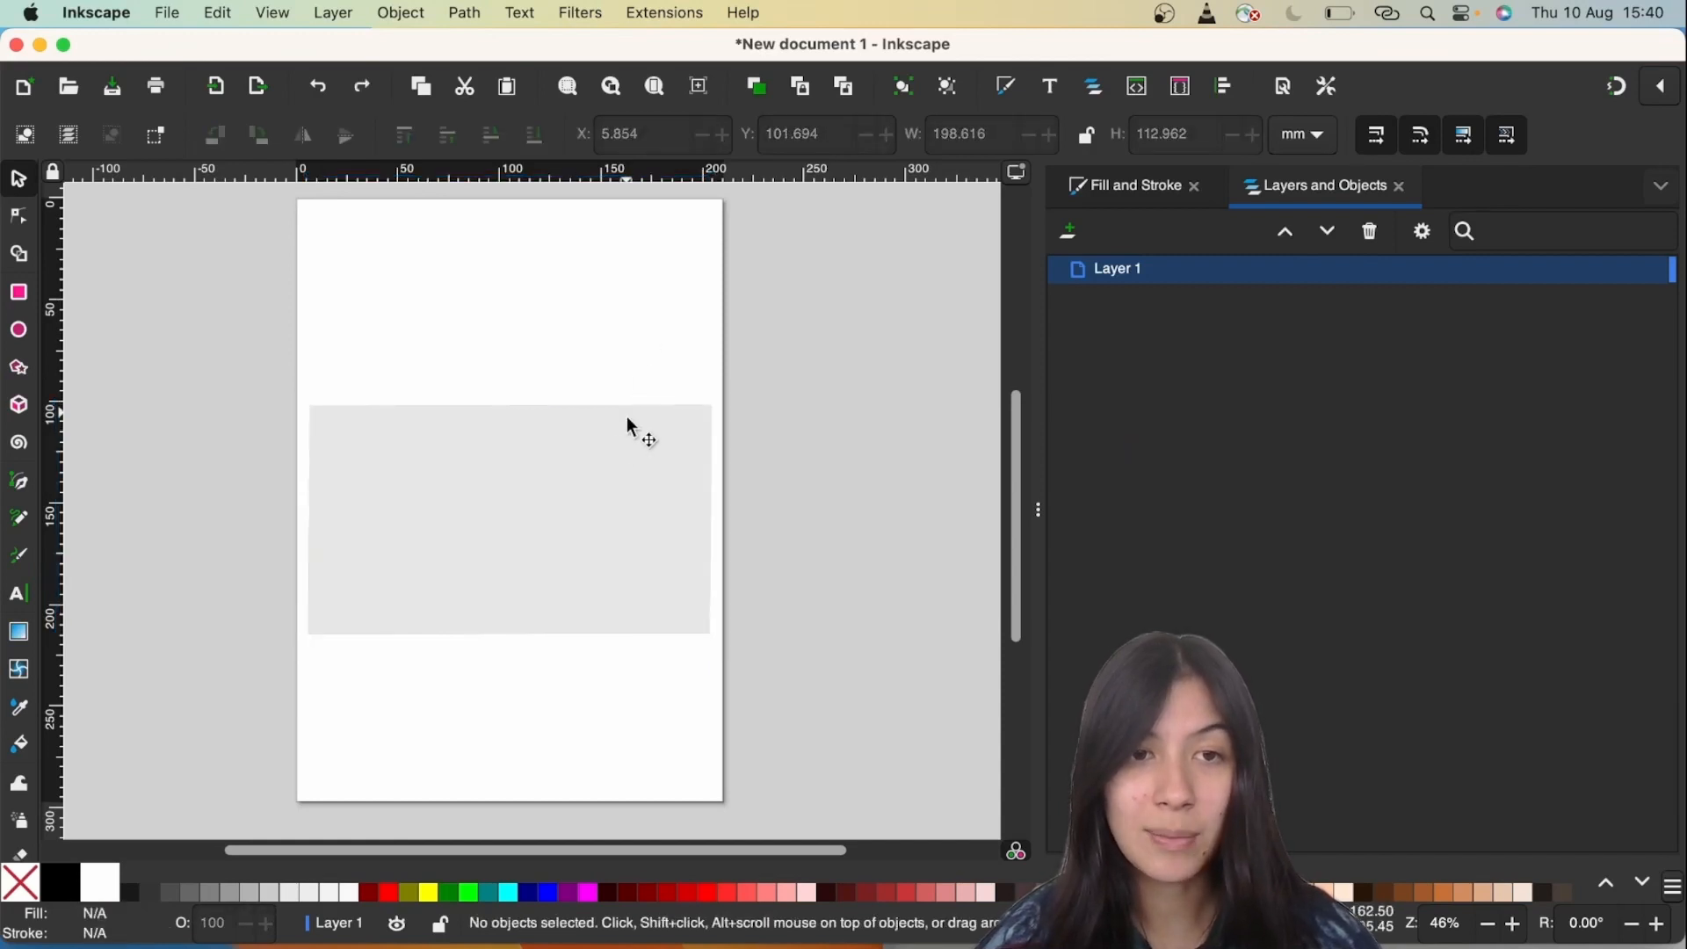
{"action": "left_click", "coordinate": [617, 481]}
{"action": "key", "text": "ctrl+z"}
{"action": "left_click", "coordinate": [589, 327]}
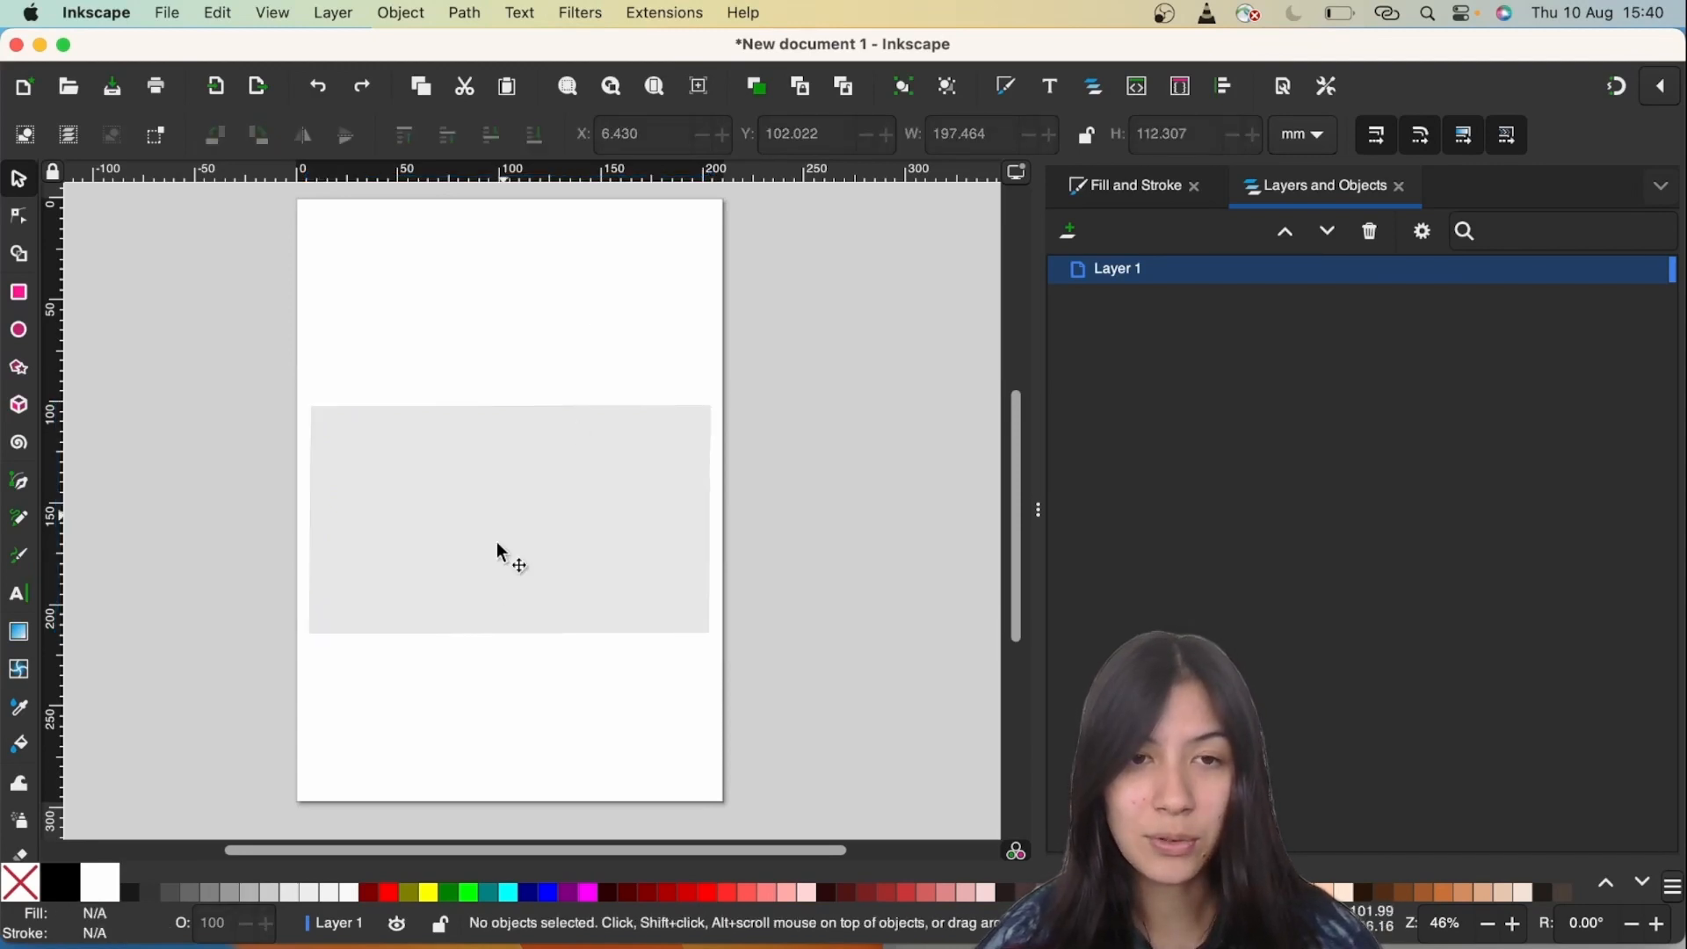
Check the BreadBoard.JPG reference photo and add a new layer named Layer 2 above the current one.
{"action": "left_click", "coordinate": [958, 946]}
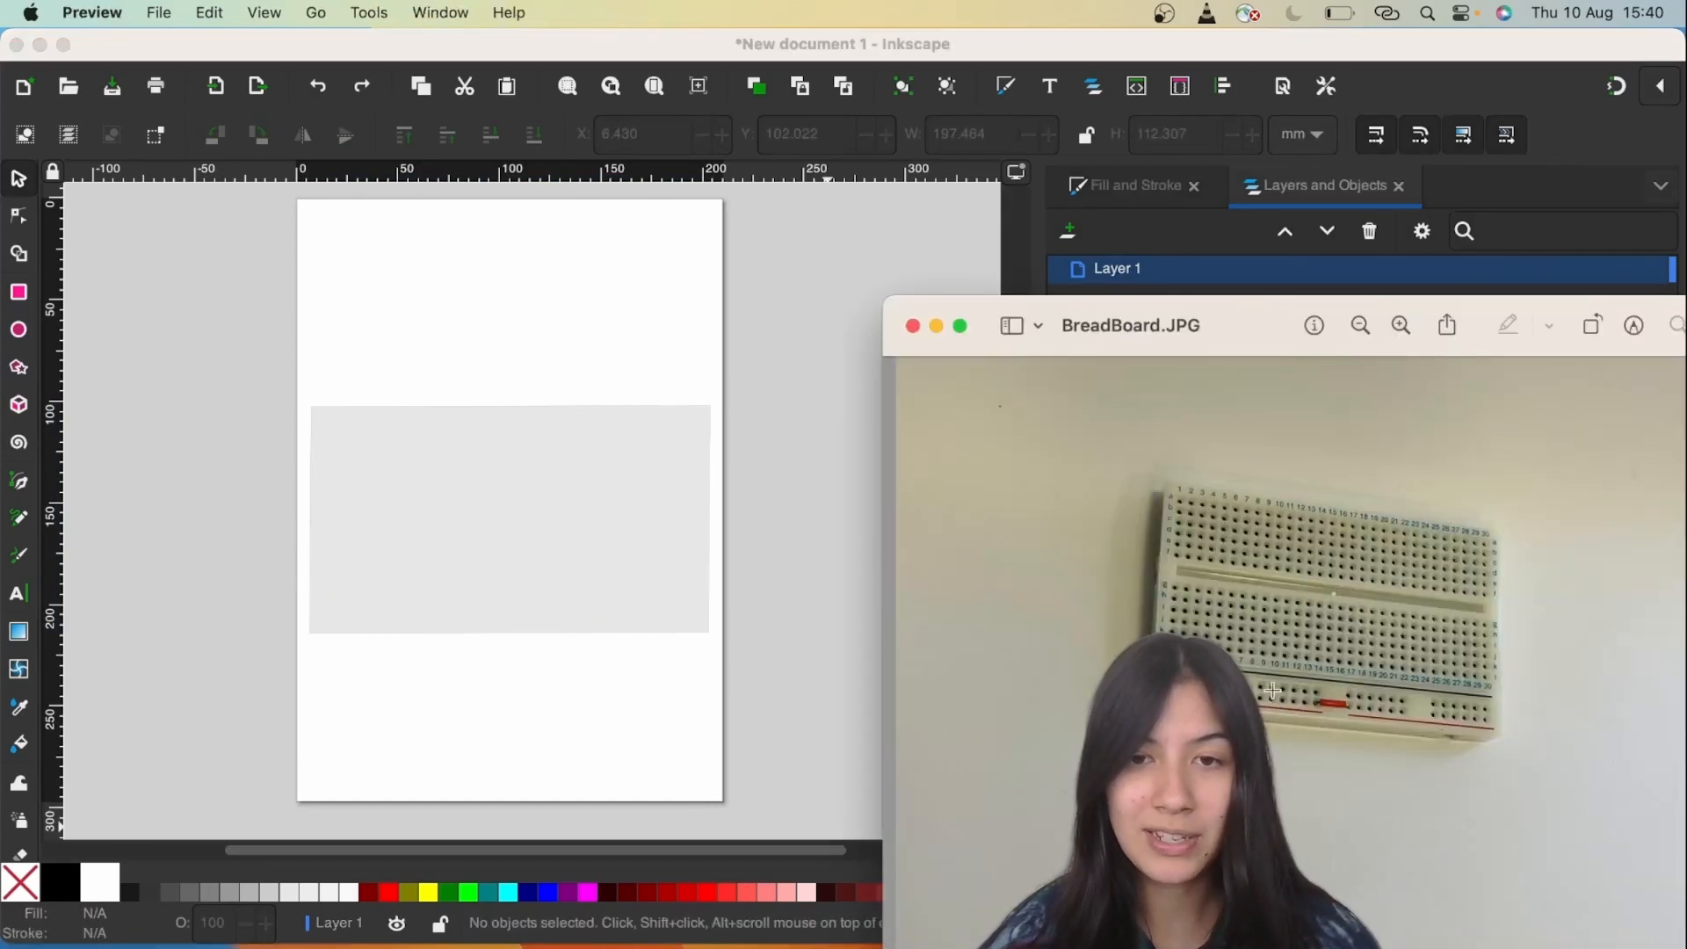
{"action": "left_click", "coordinate": [589, 564]}
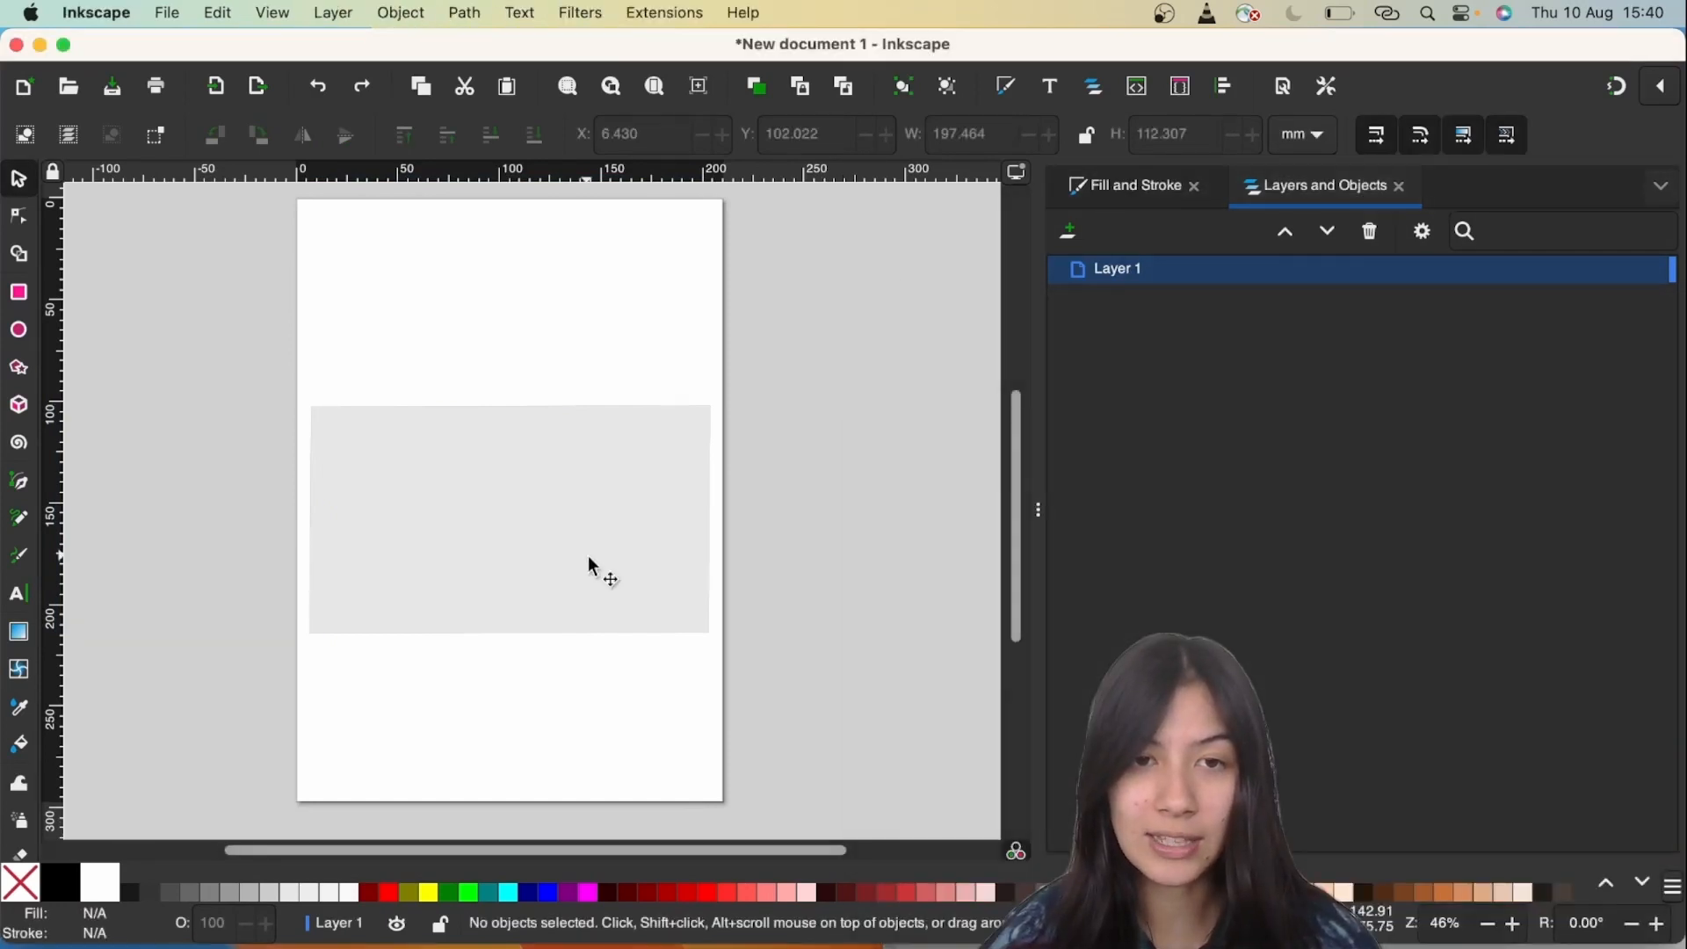
{"action": "left_click", "coordinate": [1071, 233]}
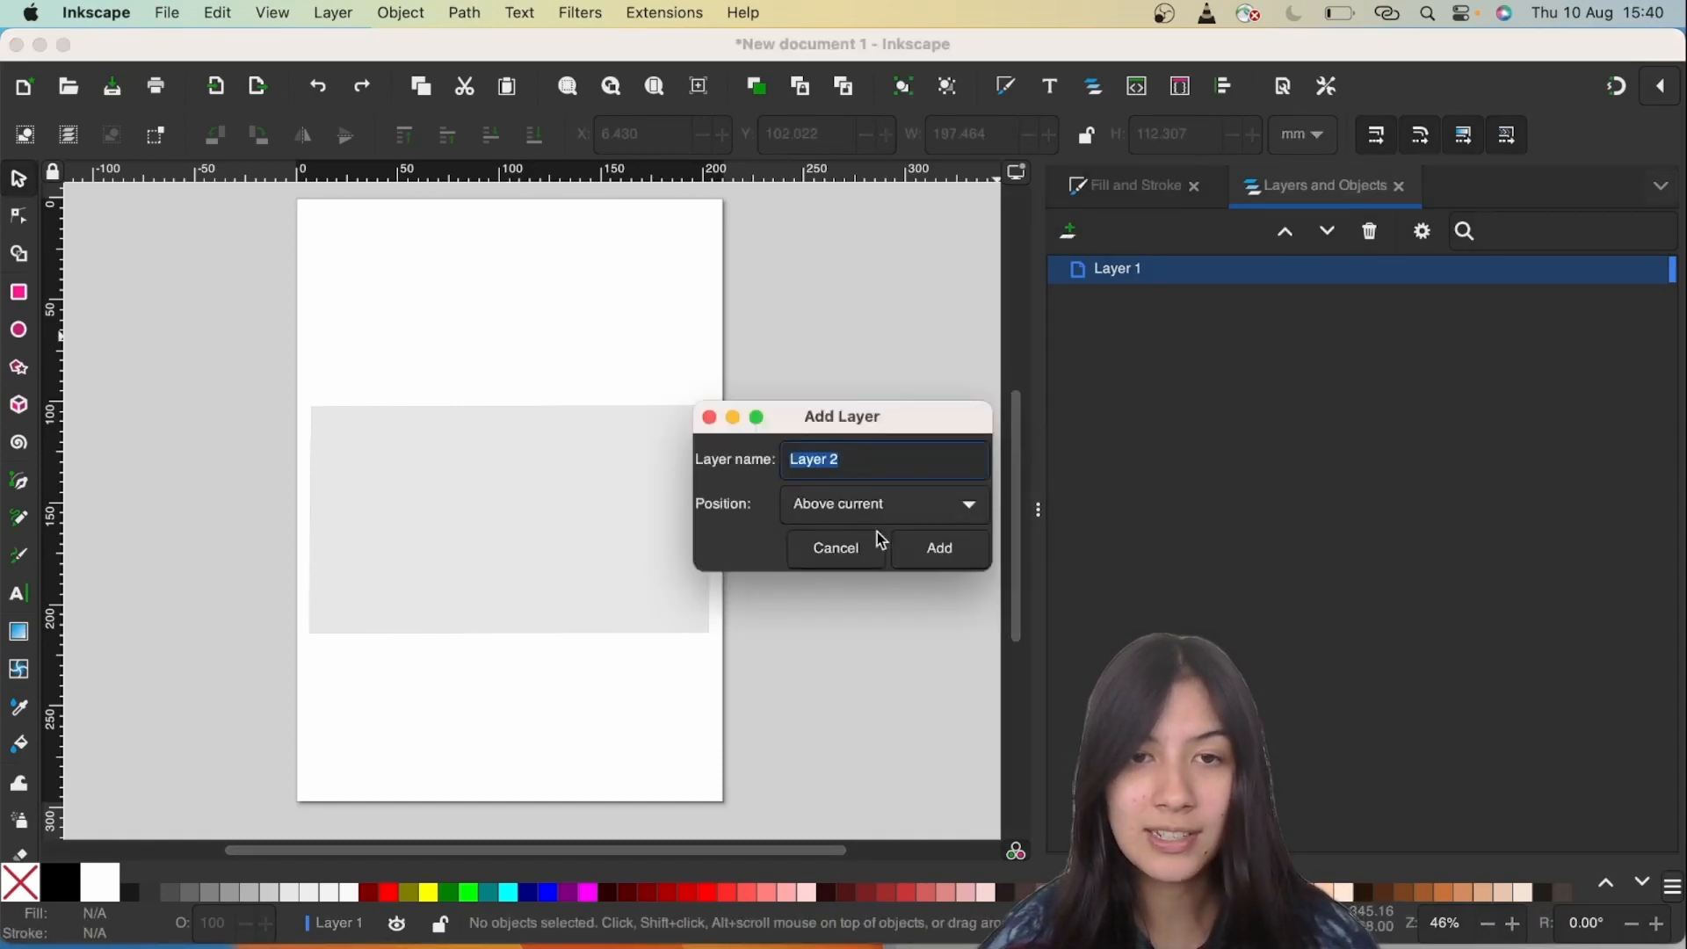
{"action": "left_click", "coordinate": [928, 544]}
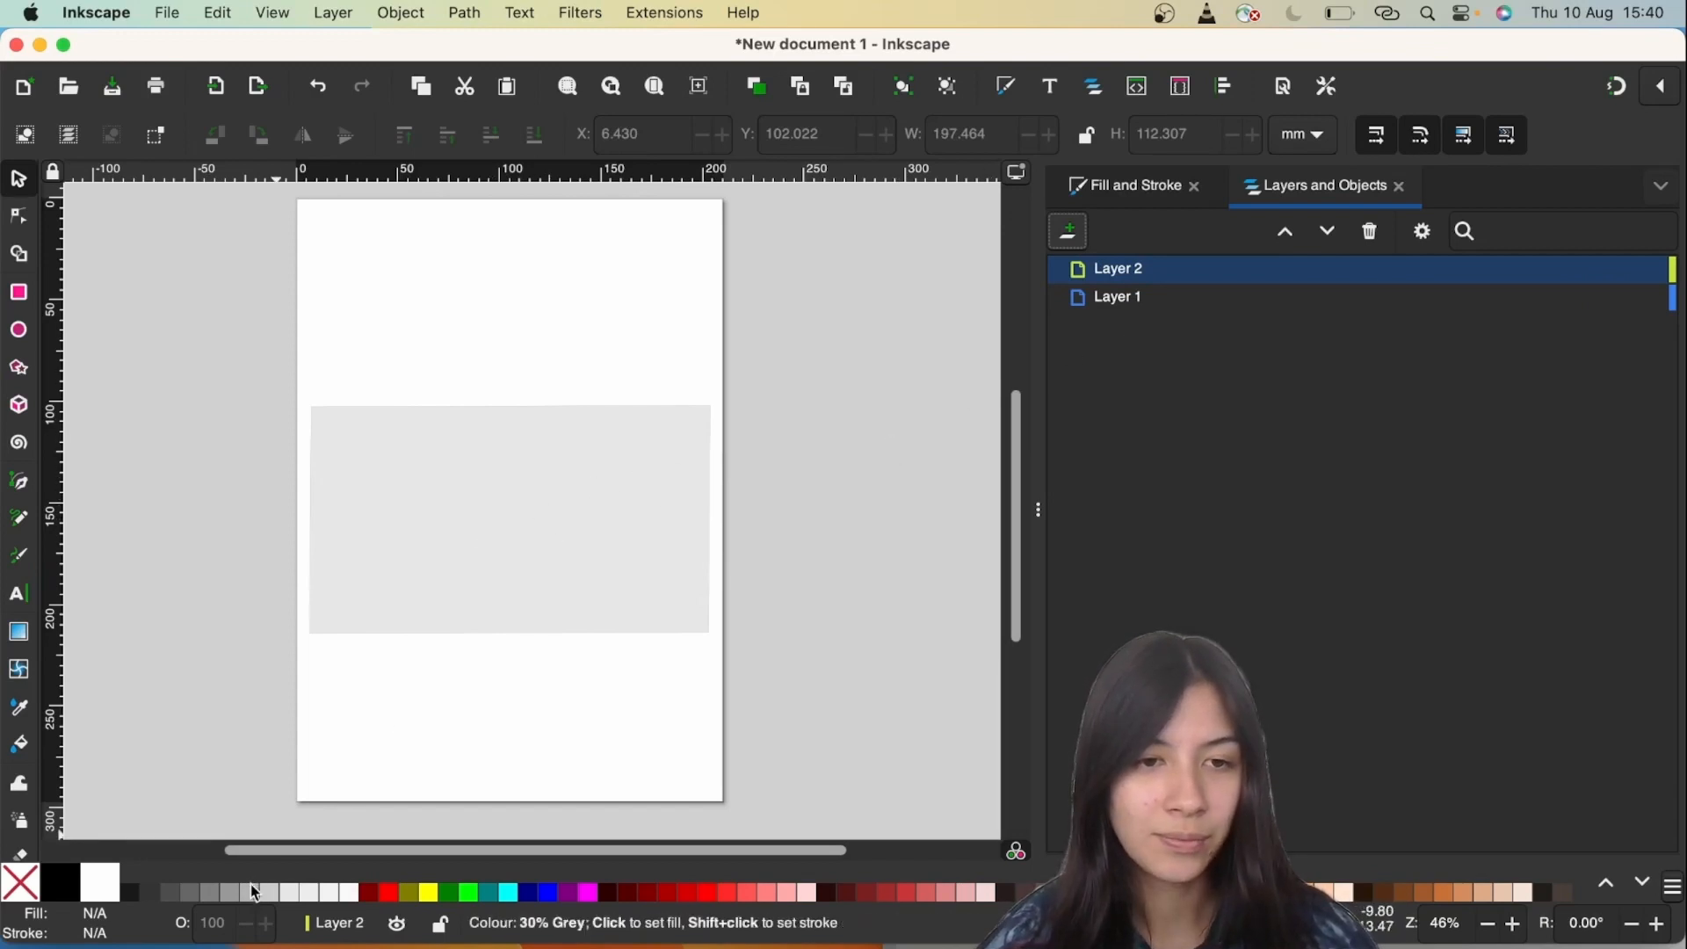
Draw a 30% grey strip about 190 by 6.4 mm across the middle of the base rectangle.
{"action": "key", "text": "r"}
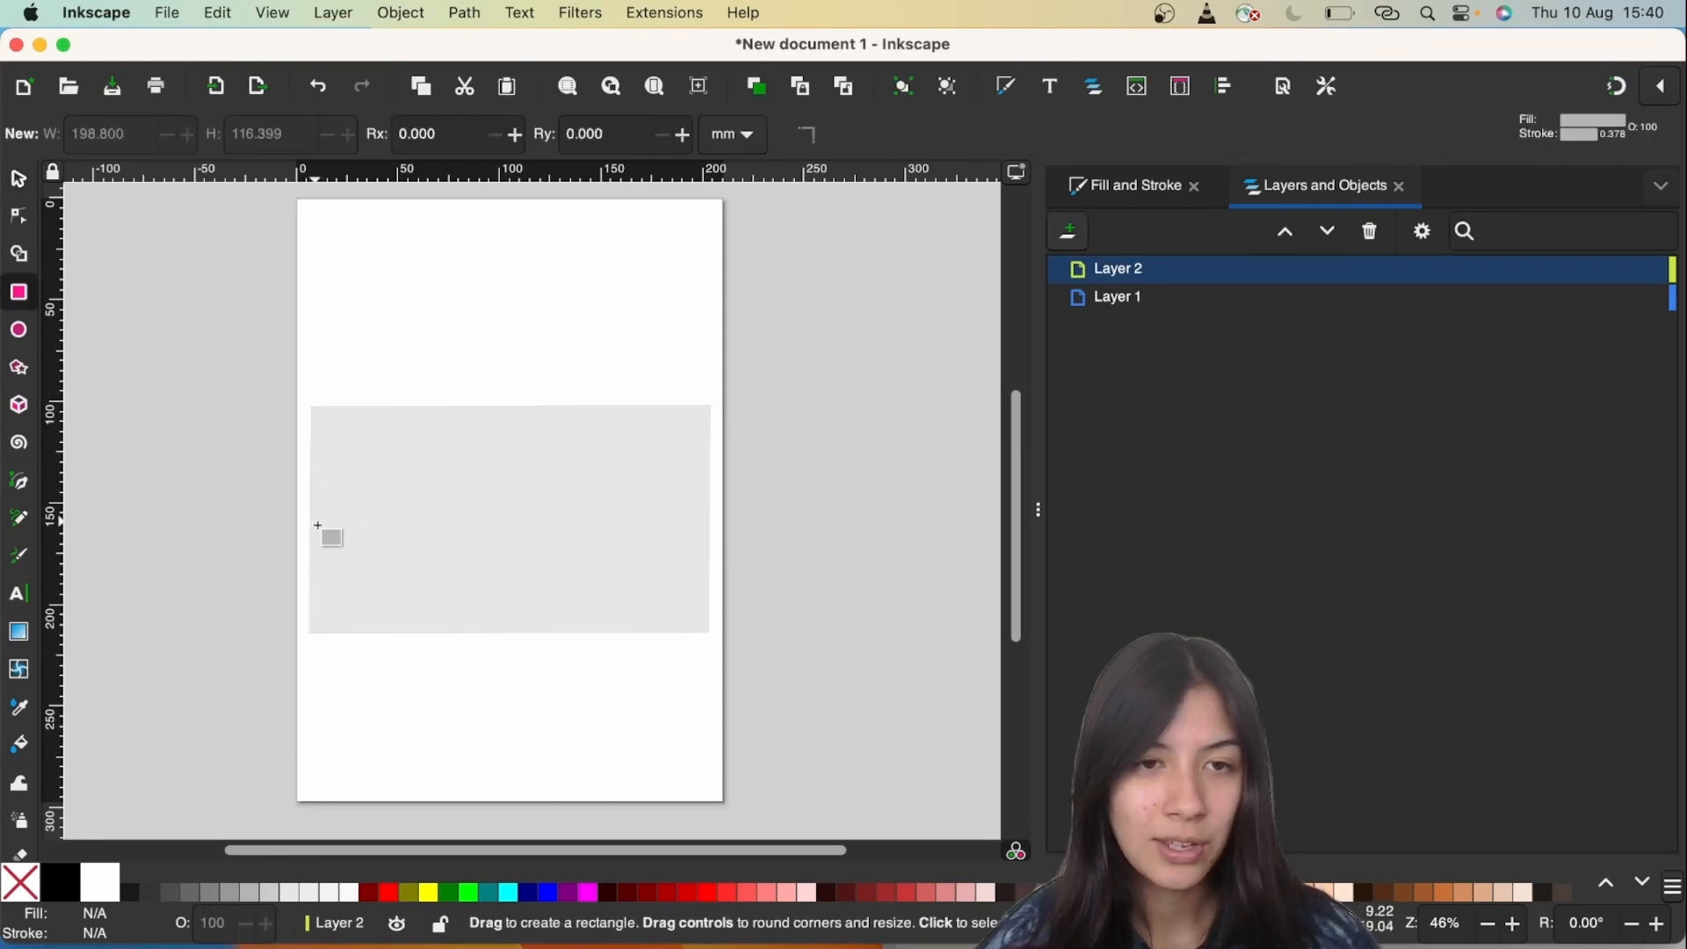
{"action": "left_click_drag", "start_coordinate": [314, 525], "coordinate": [636, 527]}
{"action": "key", "text": "Escape"}
{"action": "key", "text": "s"}
Compare the drawing with the breadboard photo and move the grey strip up about 12 mm.
{"action": "key", "text": "super+Tab"}
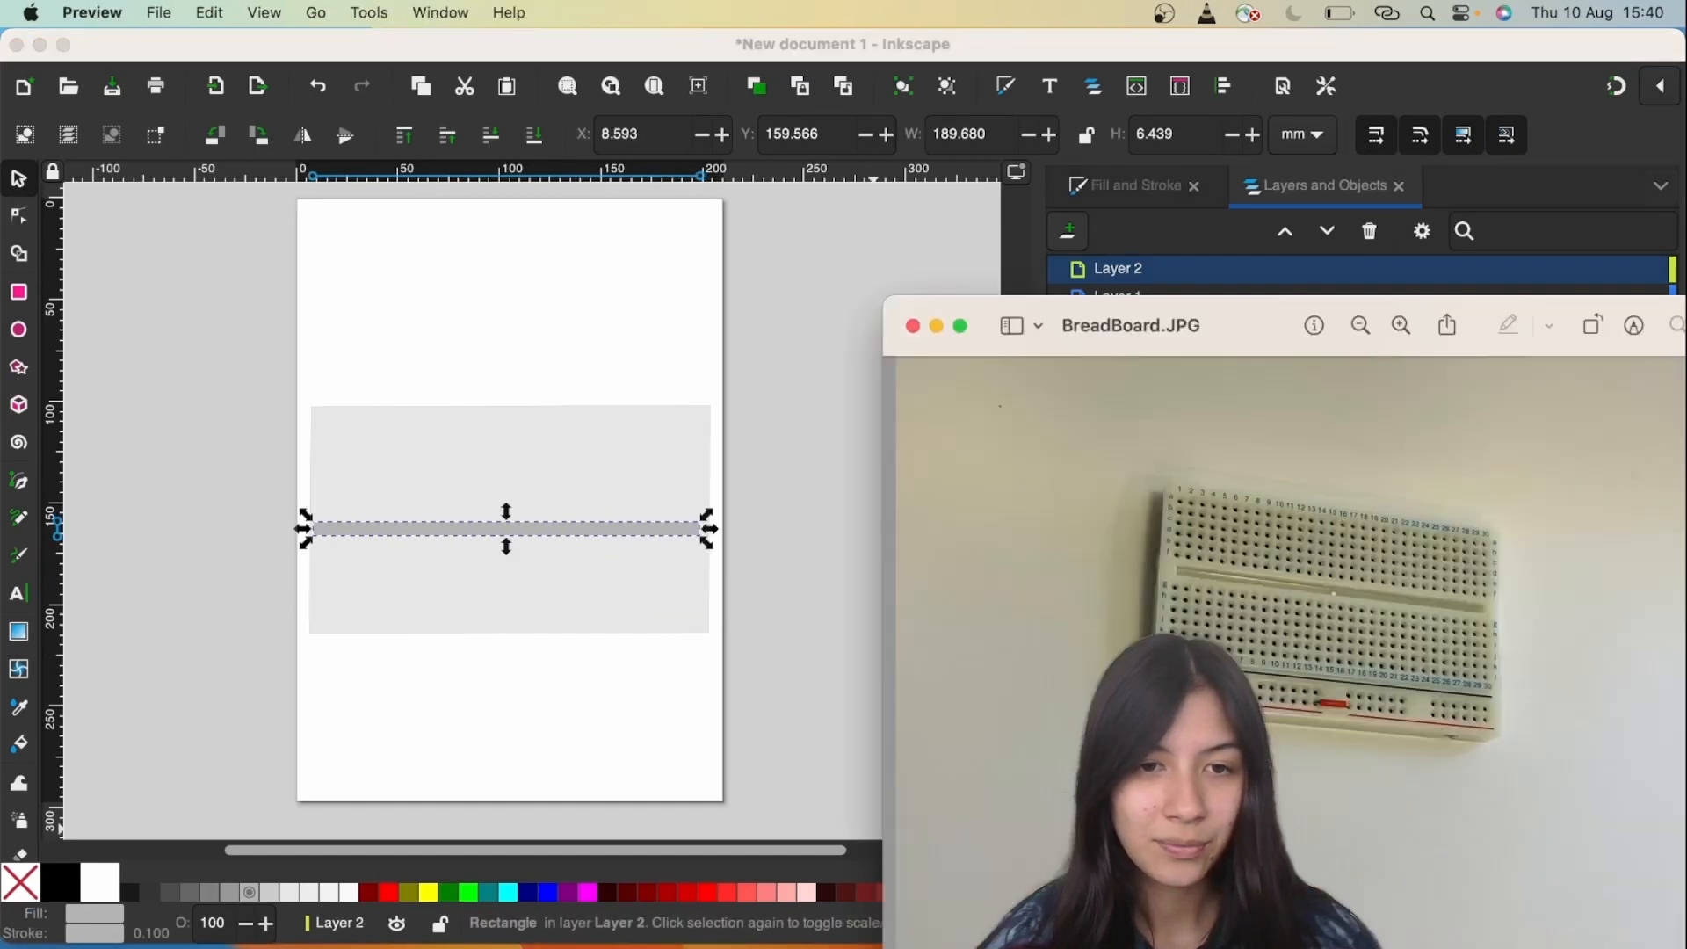
{"action": "key", "text": "super+Tab"}
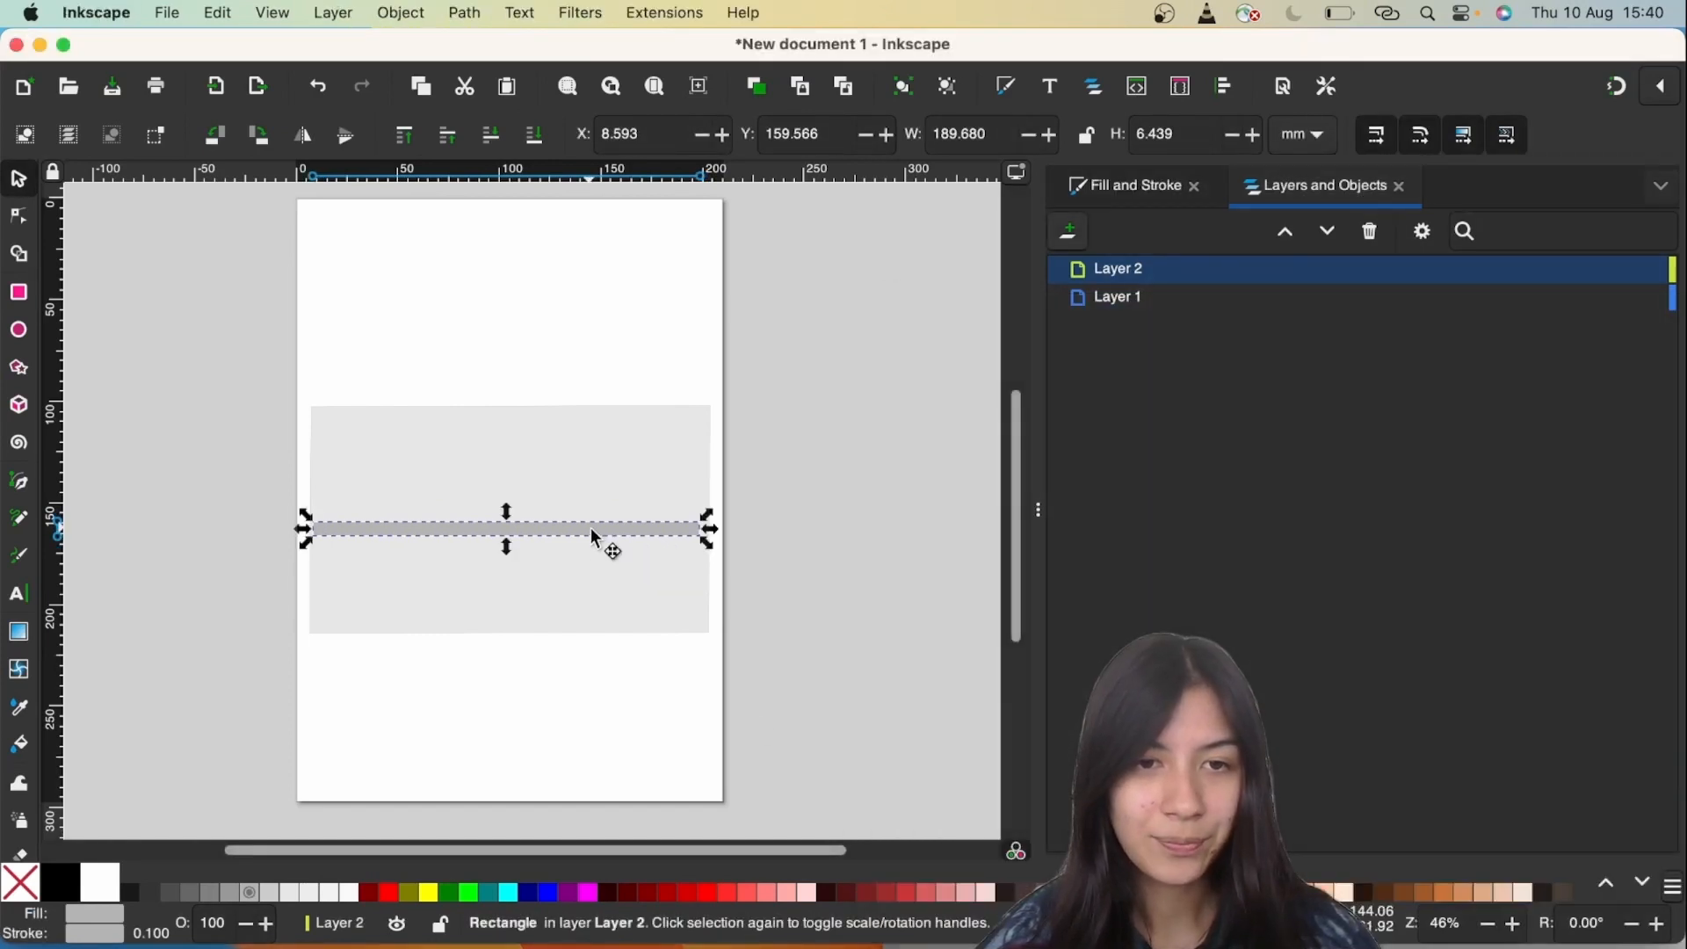
{"action": "left_click_drag", "start_coordinate": [590, 527], "coordinate": [595, 498]}
{"action": "left_click", "coordinate": [516, 687]}
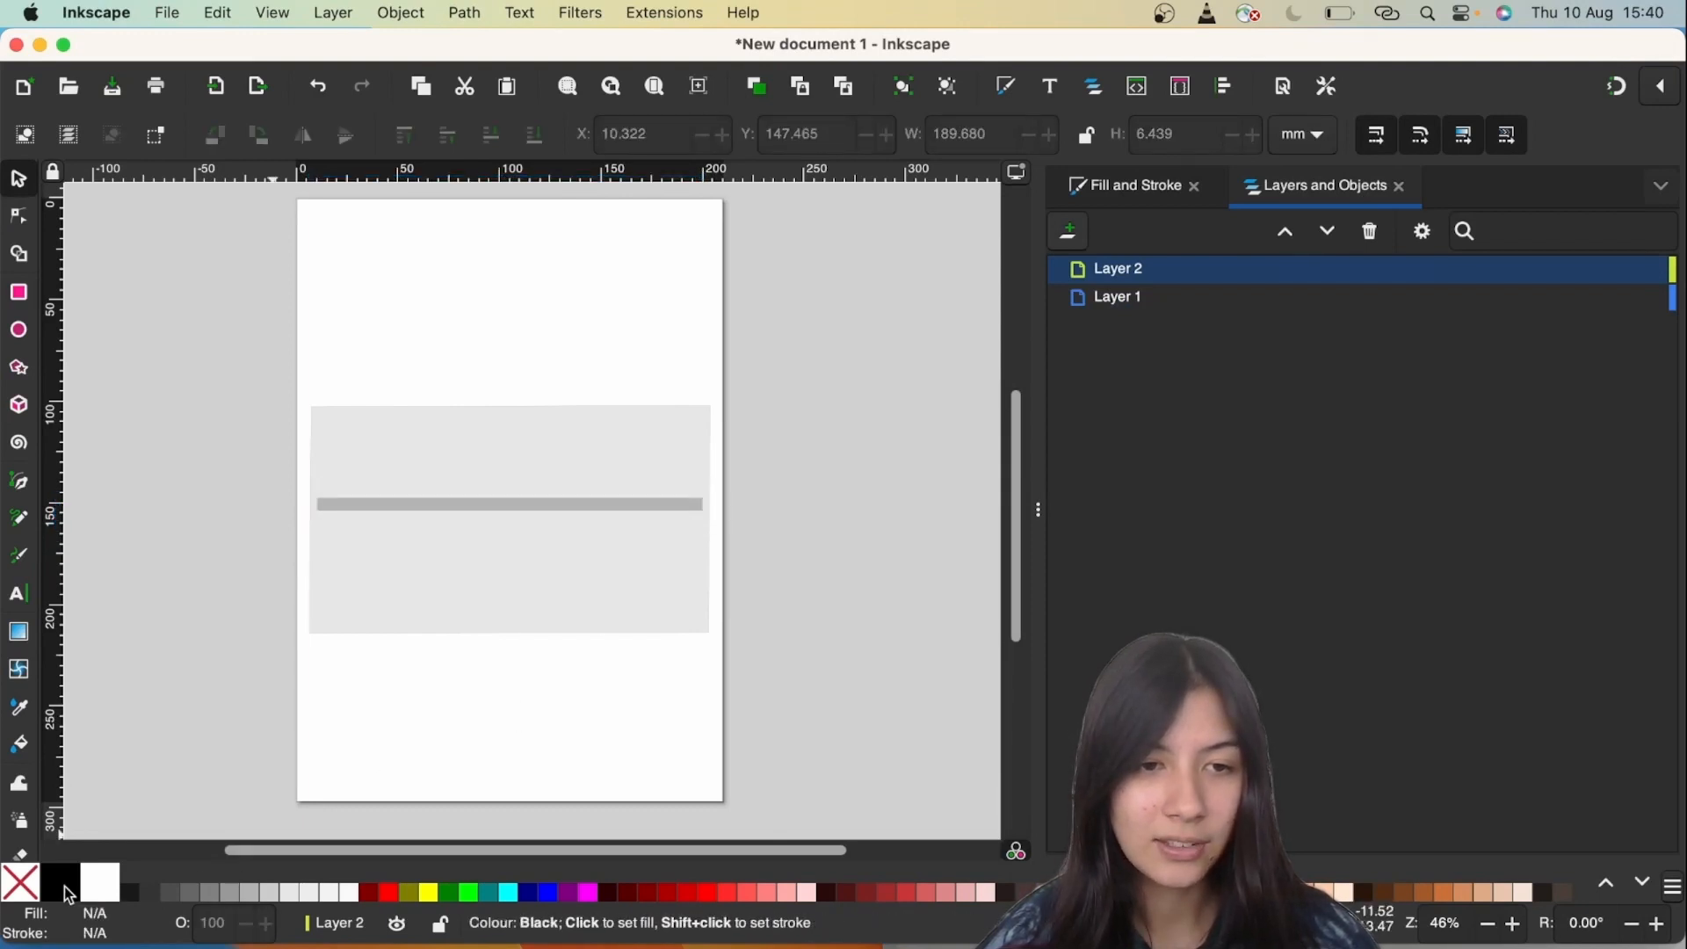
Draw a thin black bar about 192 by 3 mm across the base, below the grey strip.
{"action": "key", "text": "r"}
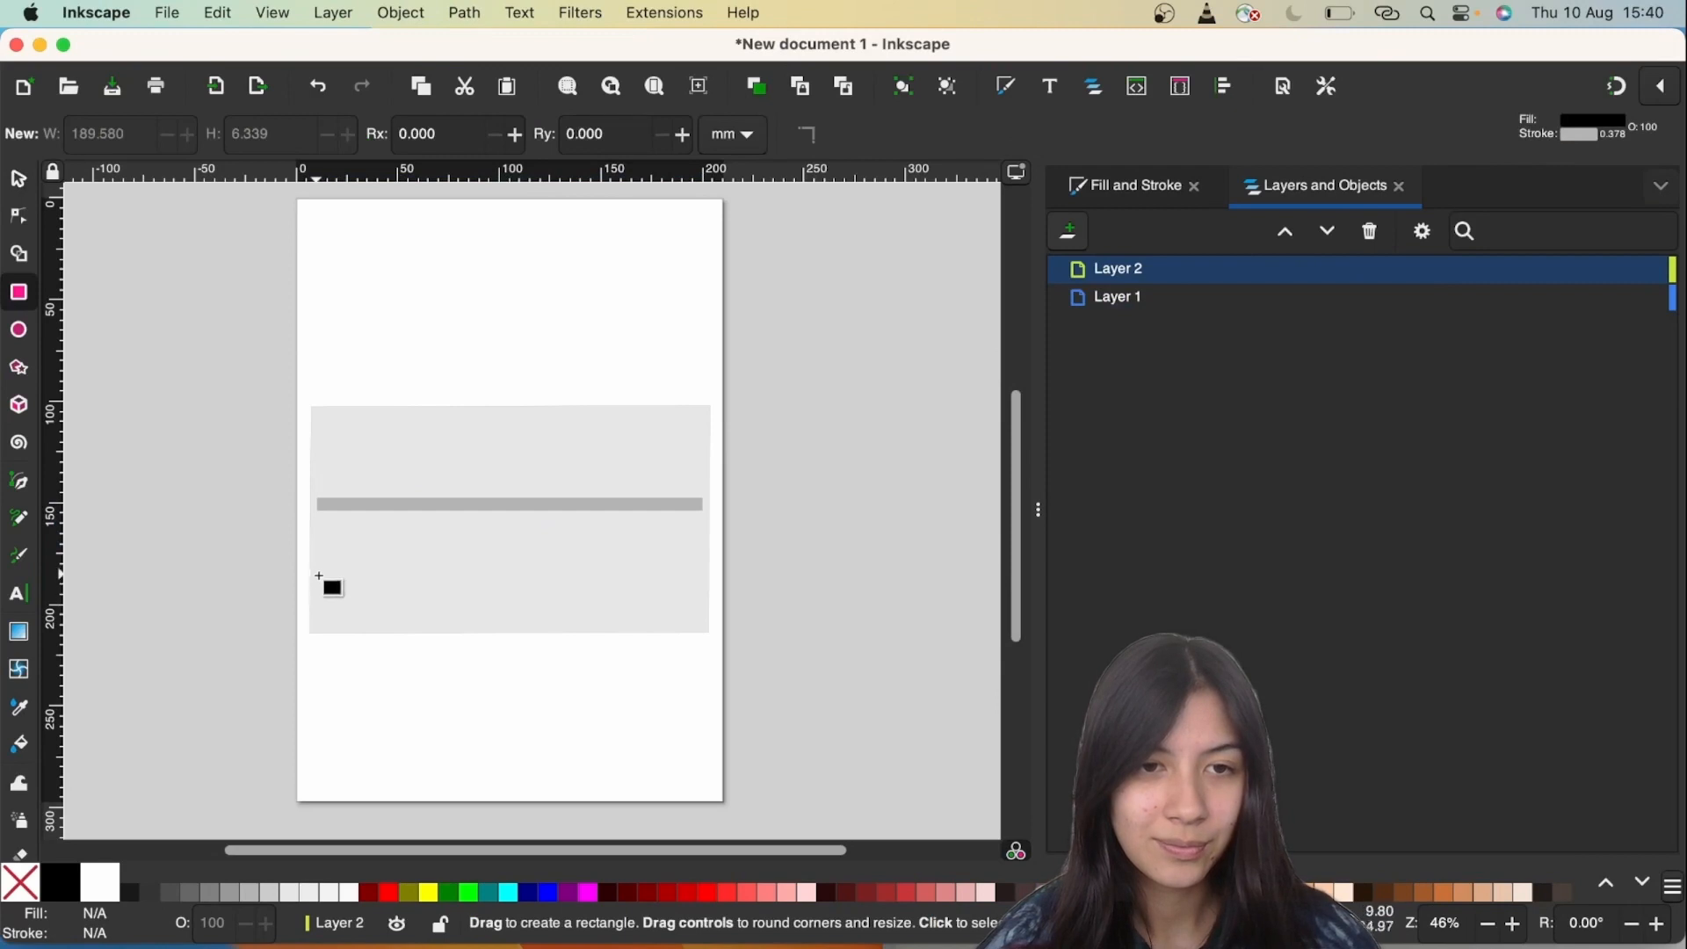
{"action": "left_click_drag", "start_coordinate": [315, 578], "coordinate": [708, 585]}
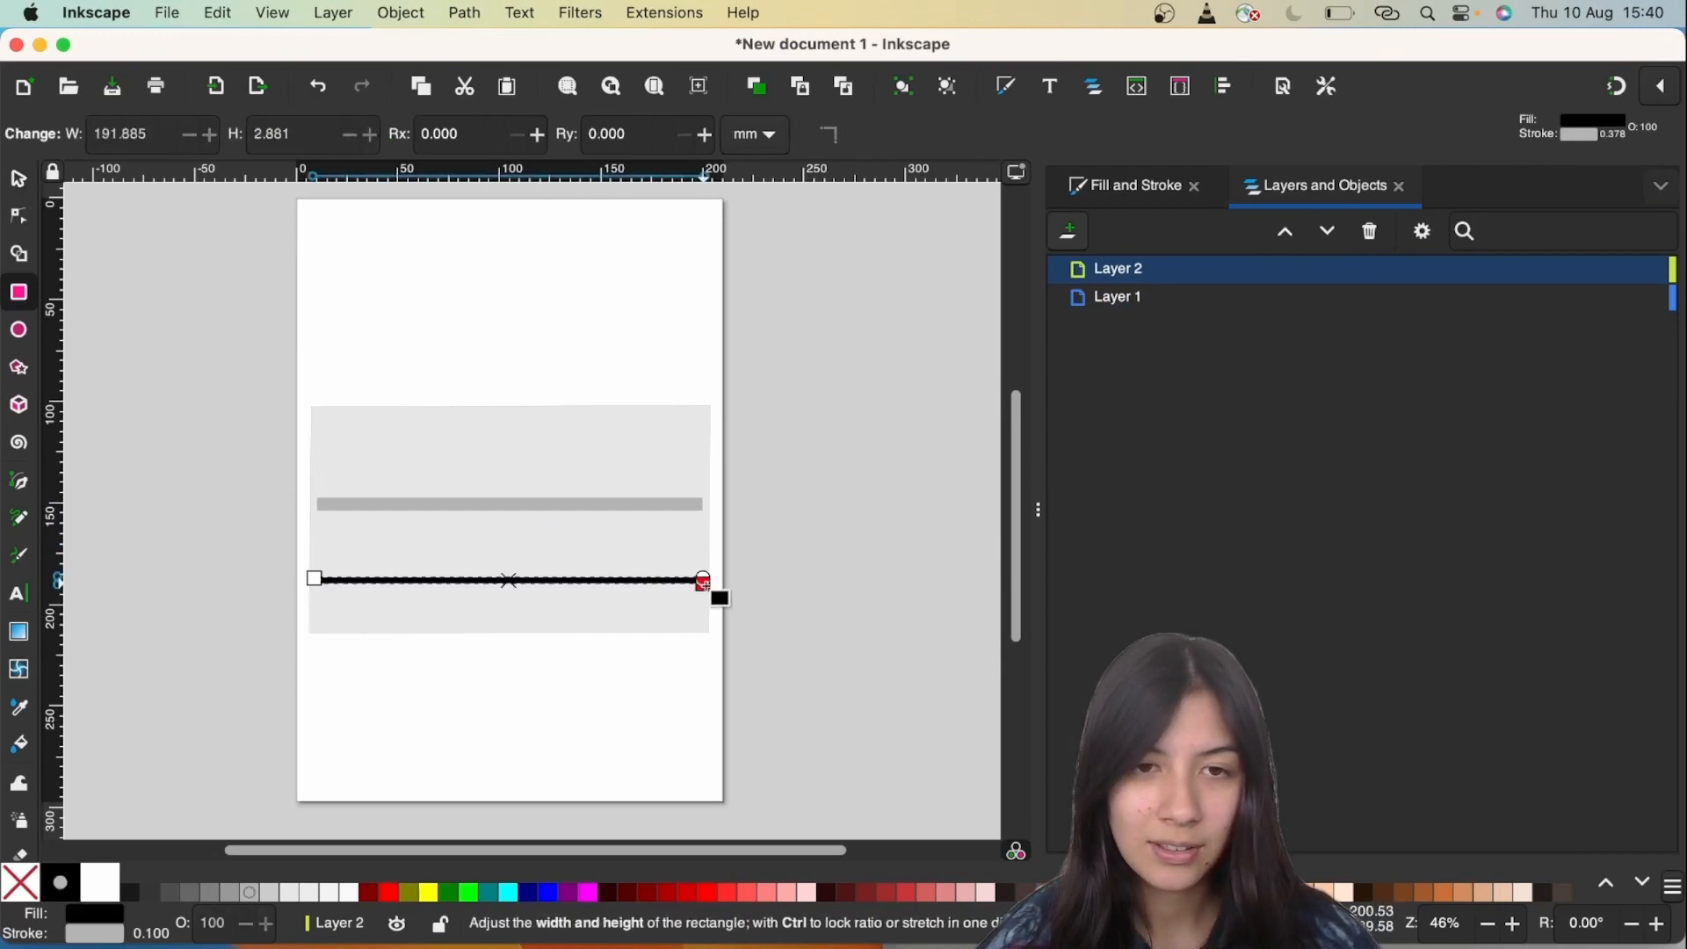
{"action": "key", "text": "Escape"}
{"action": "key", "text": "s"}
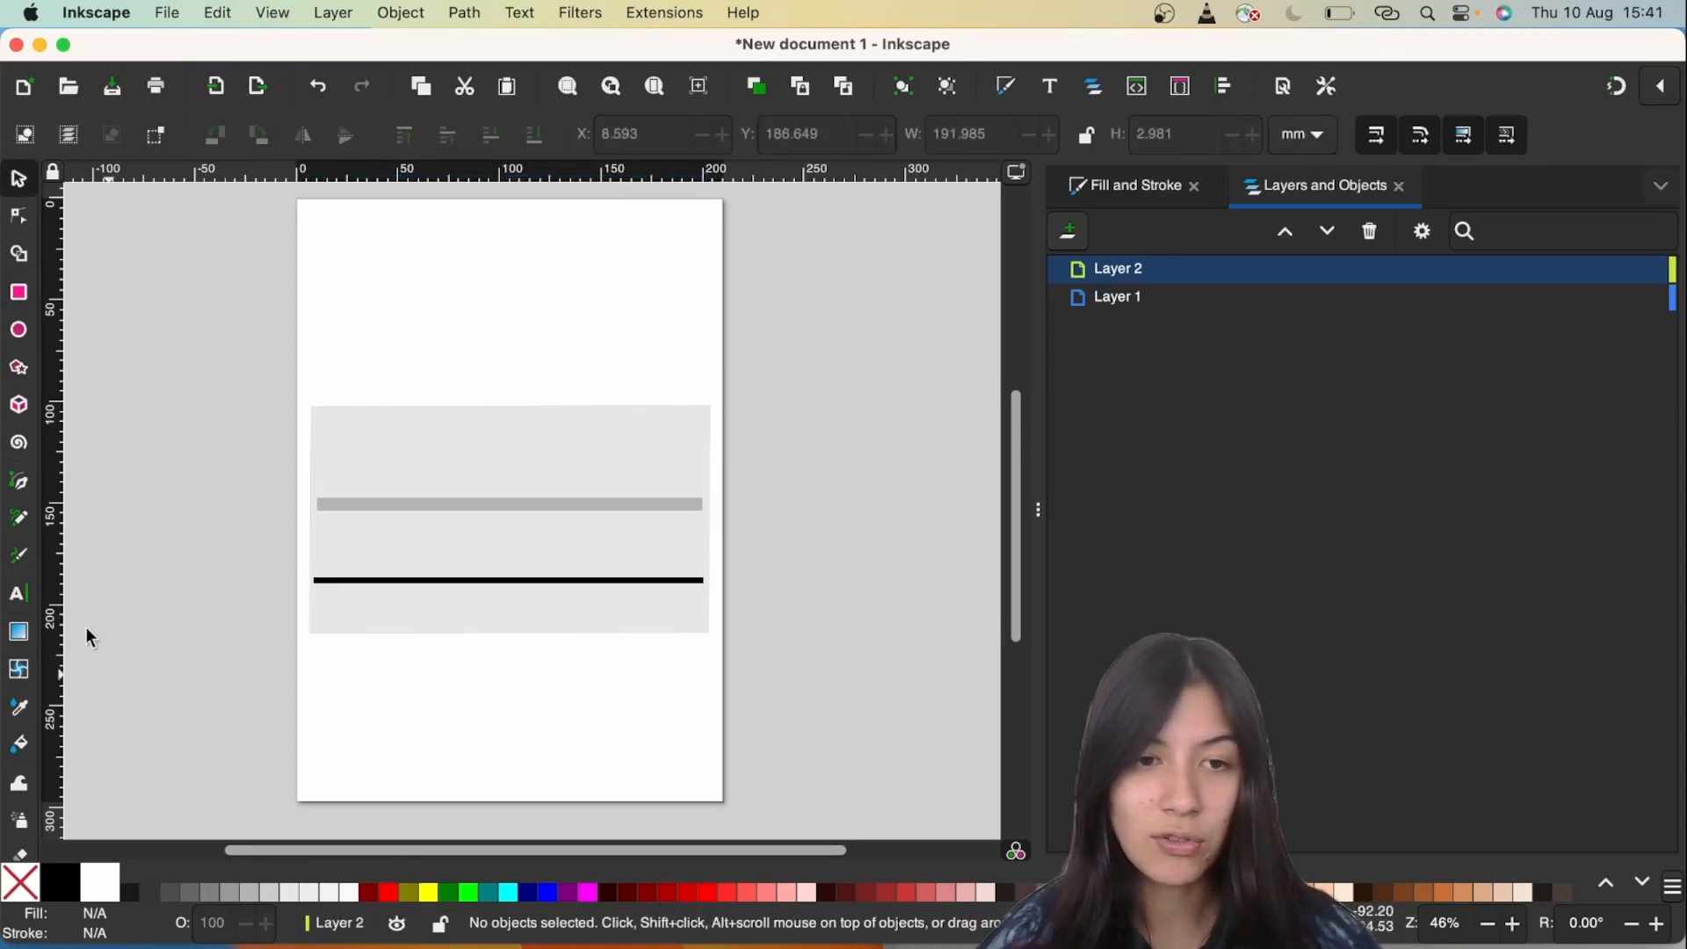
Draw a thin red bar about 86.5 by 2.4 mm along the left half of the base's lower edge.
{"action": "key", "text": "r"}
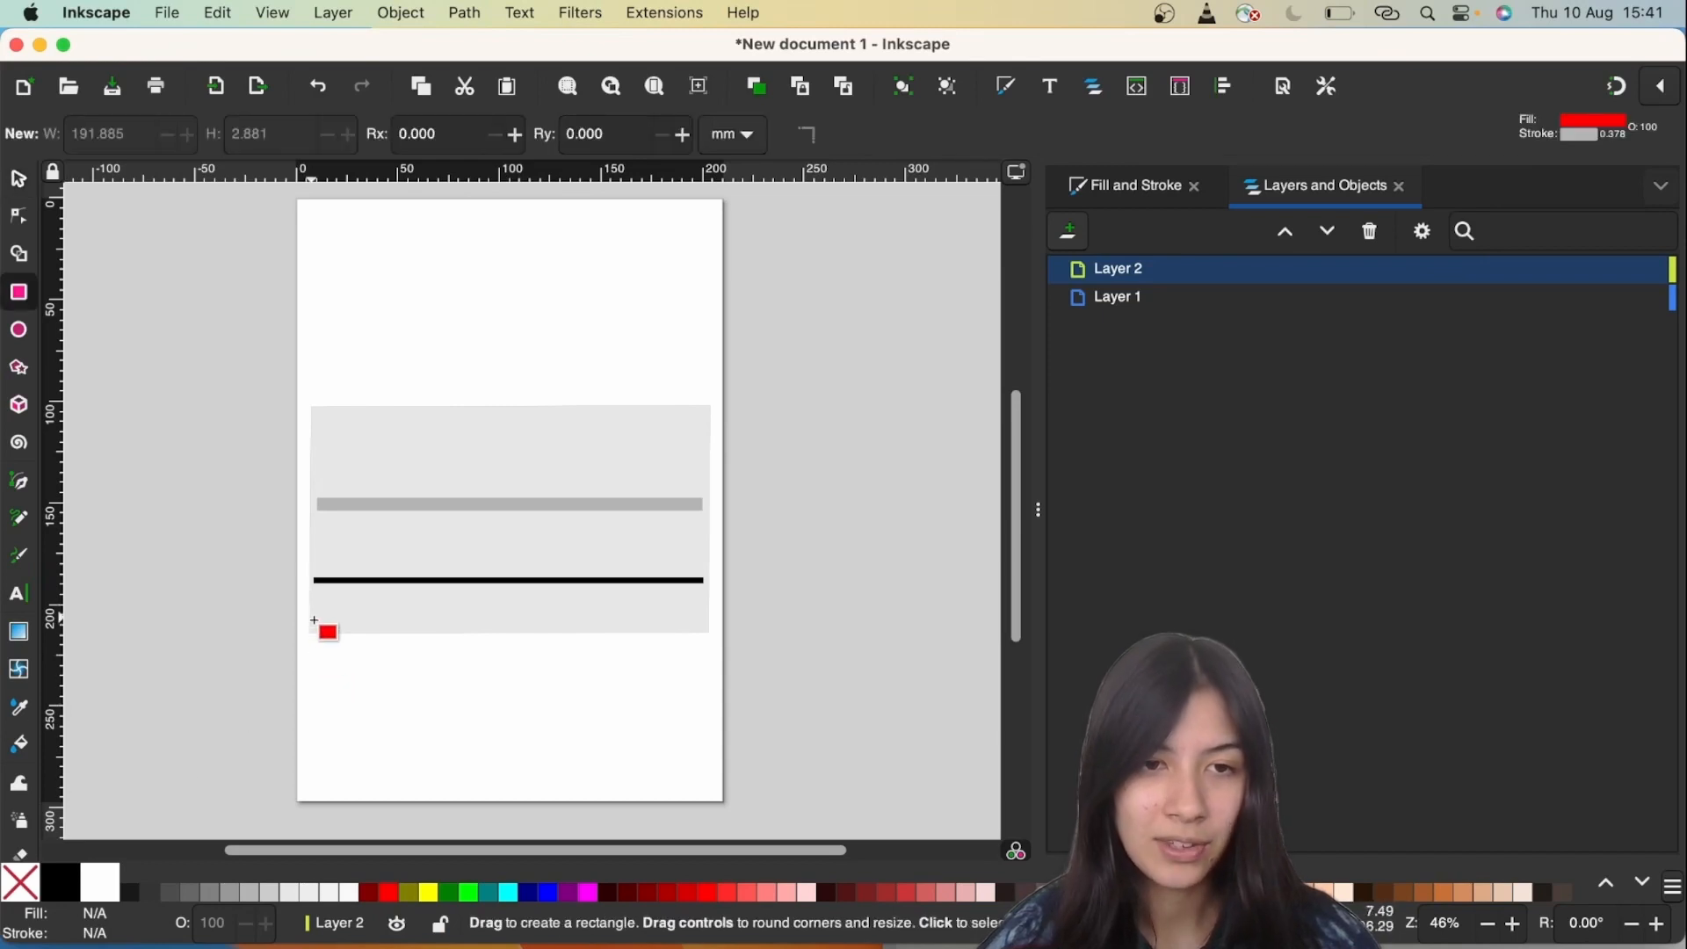
{"action": "left_click_drag", "start_coordinate": [318, 620], "coordinate": [493, 625]}
{"action": "key", "text": "s"}
{"action": "key", "text": "Escape"}
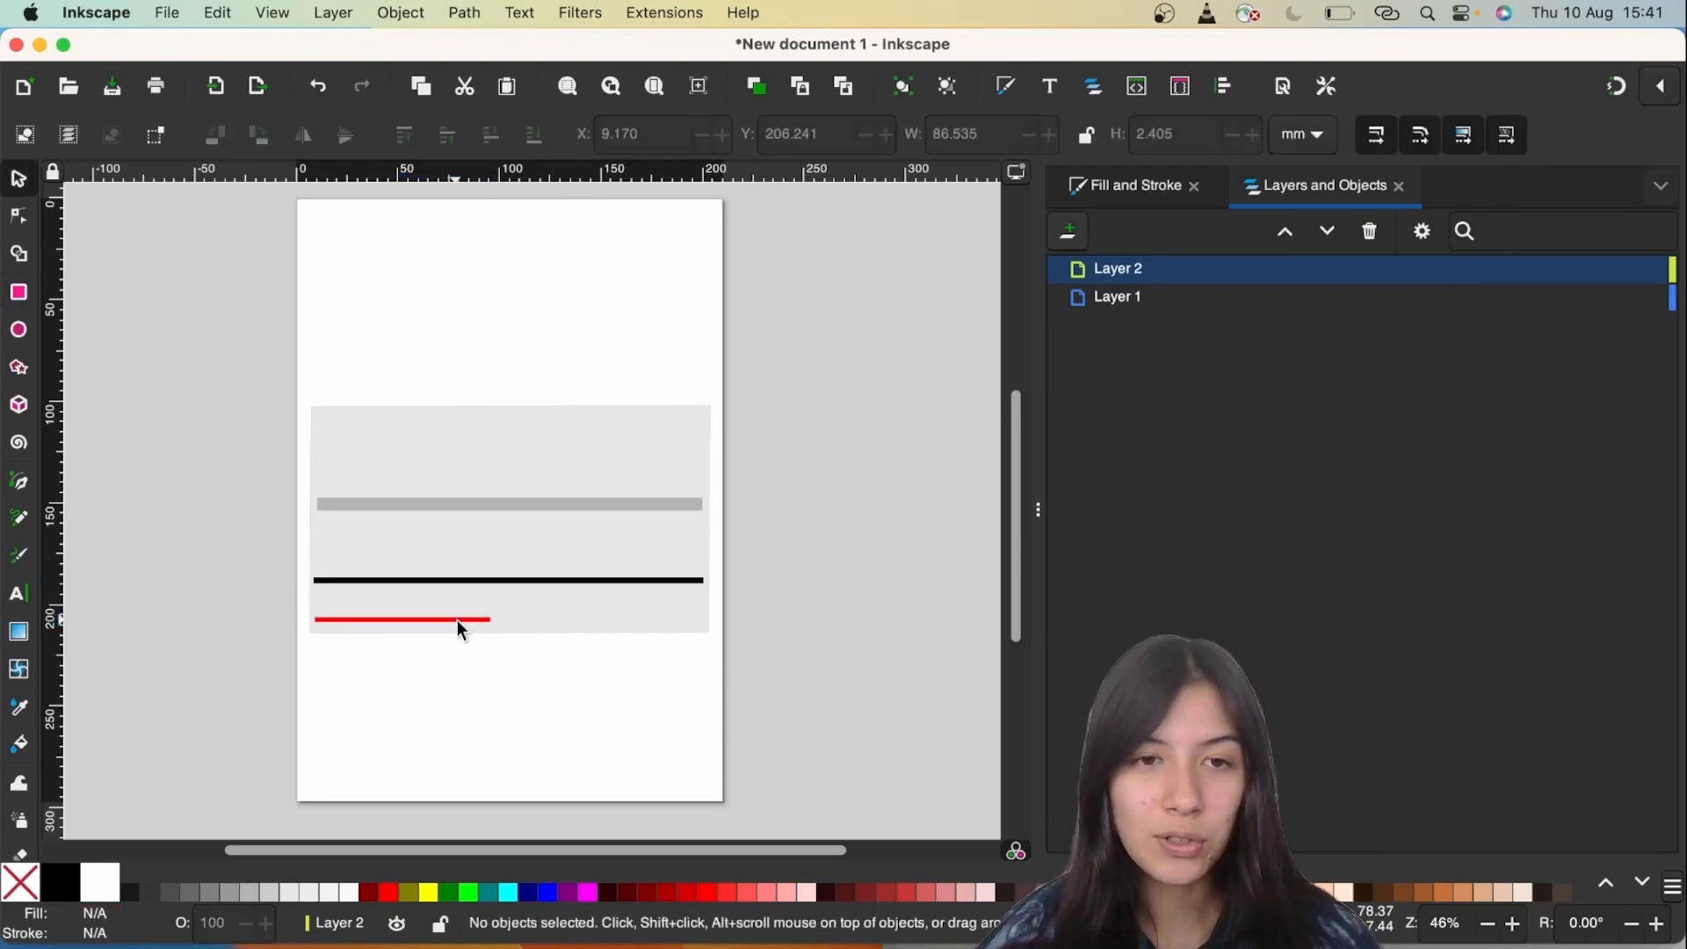
Duplicate the red bar and place the copy level with it on the right half, at about X 111.7 mm.
{"action": "left_click", "coordinate": [457, 619]}
{"action": "key", "text": "ctrl+d"}
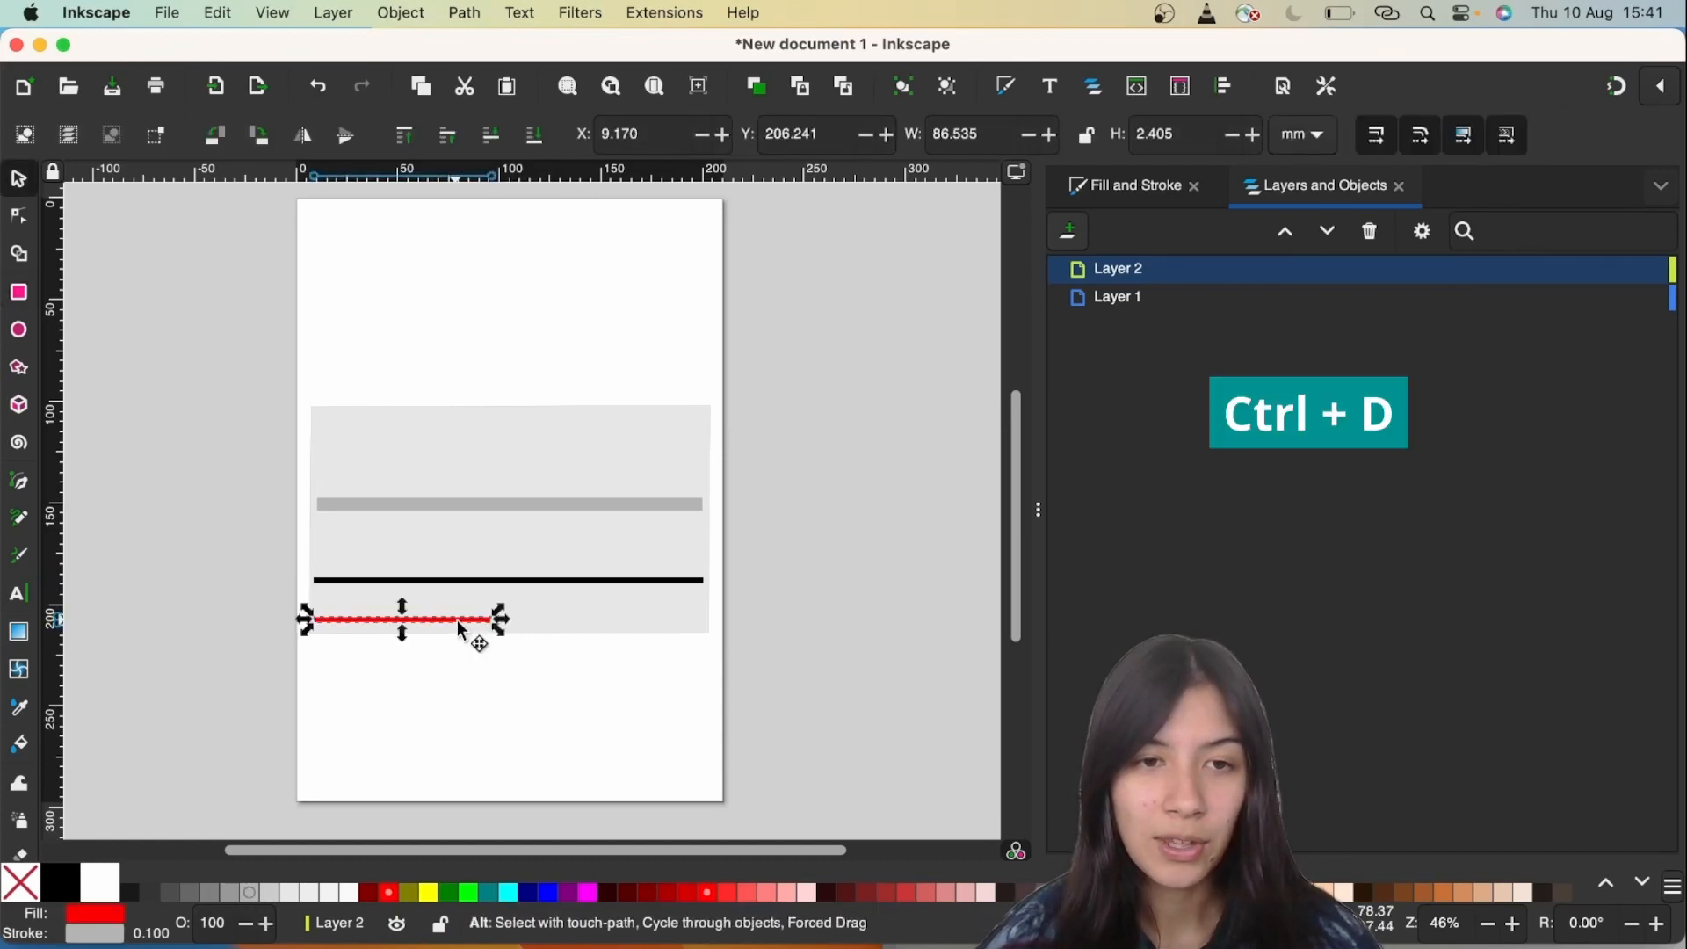
{"action": "left_click", "coordinate": [548, 626]}
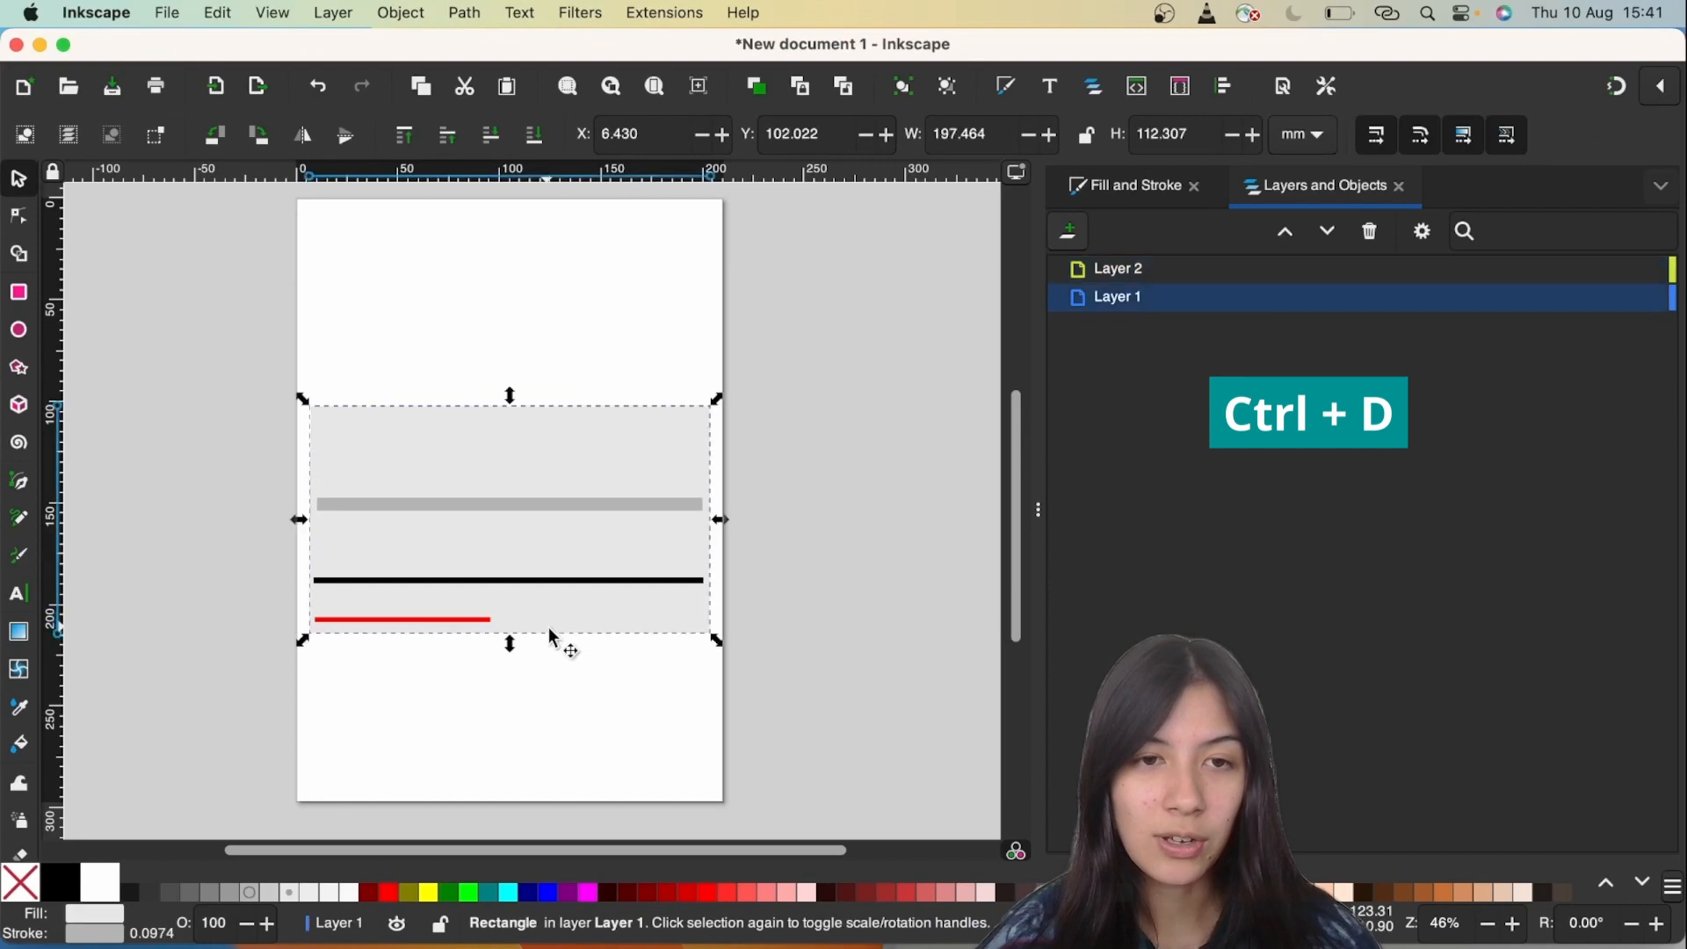
{"action": "left_click", "coordinate": [467, 620]}
{"action": "left_click_drag", "start_coordinate": [466, 620], "coordinate": [674, 622]}
{"action": "left_click", "coordinate": [584, 683]}
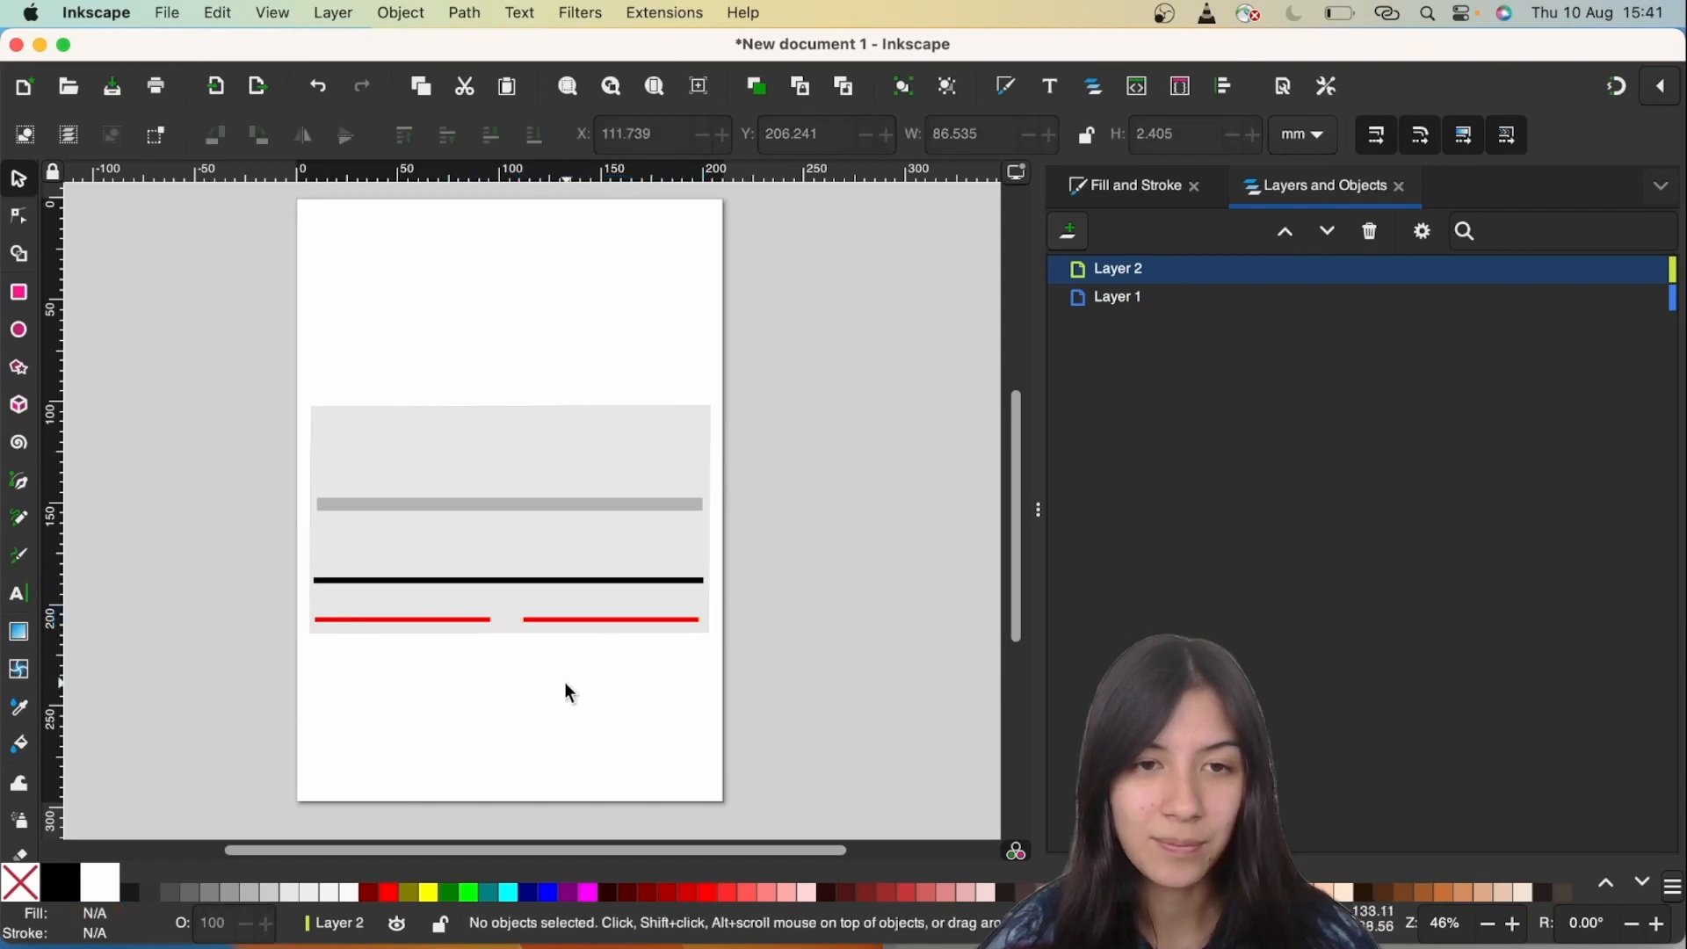
Shorten both red bars at their inner ends to about 82 mm each, widening the gap between them.
{"action": "left_click", "coordinate": [466, 619]}
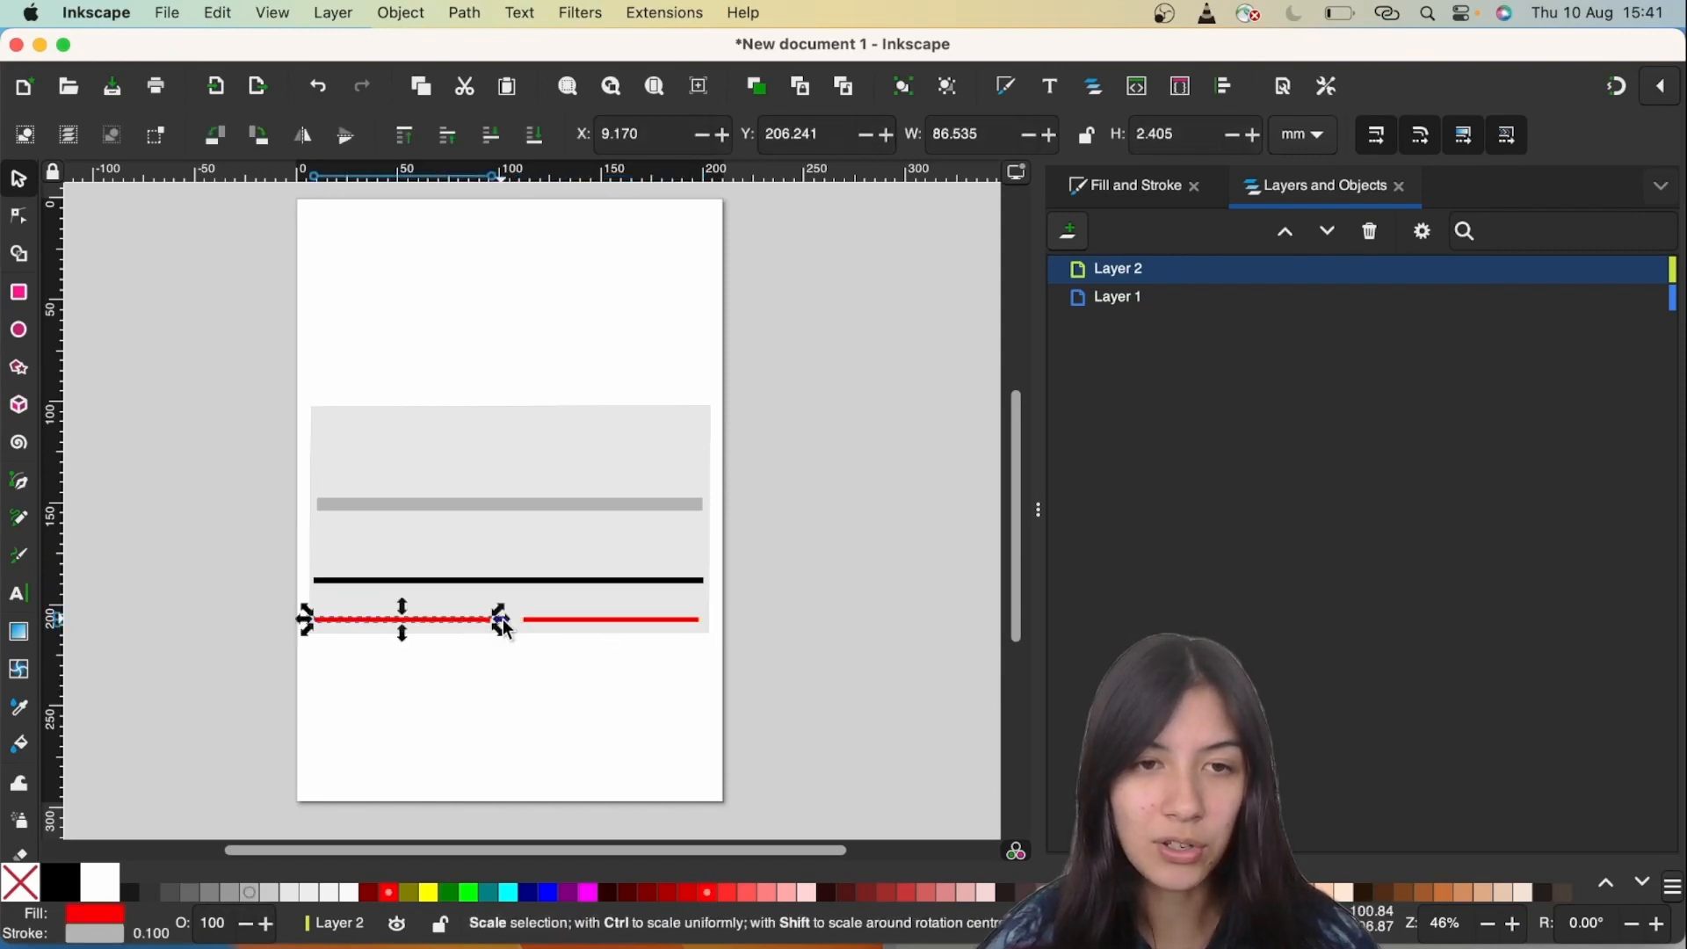
{"action": "left_click_drag", "start_coordinate": [499, 621], "coordinate": [526, 622]}
{"action": "left_click", "coordinate": [534, 621]}
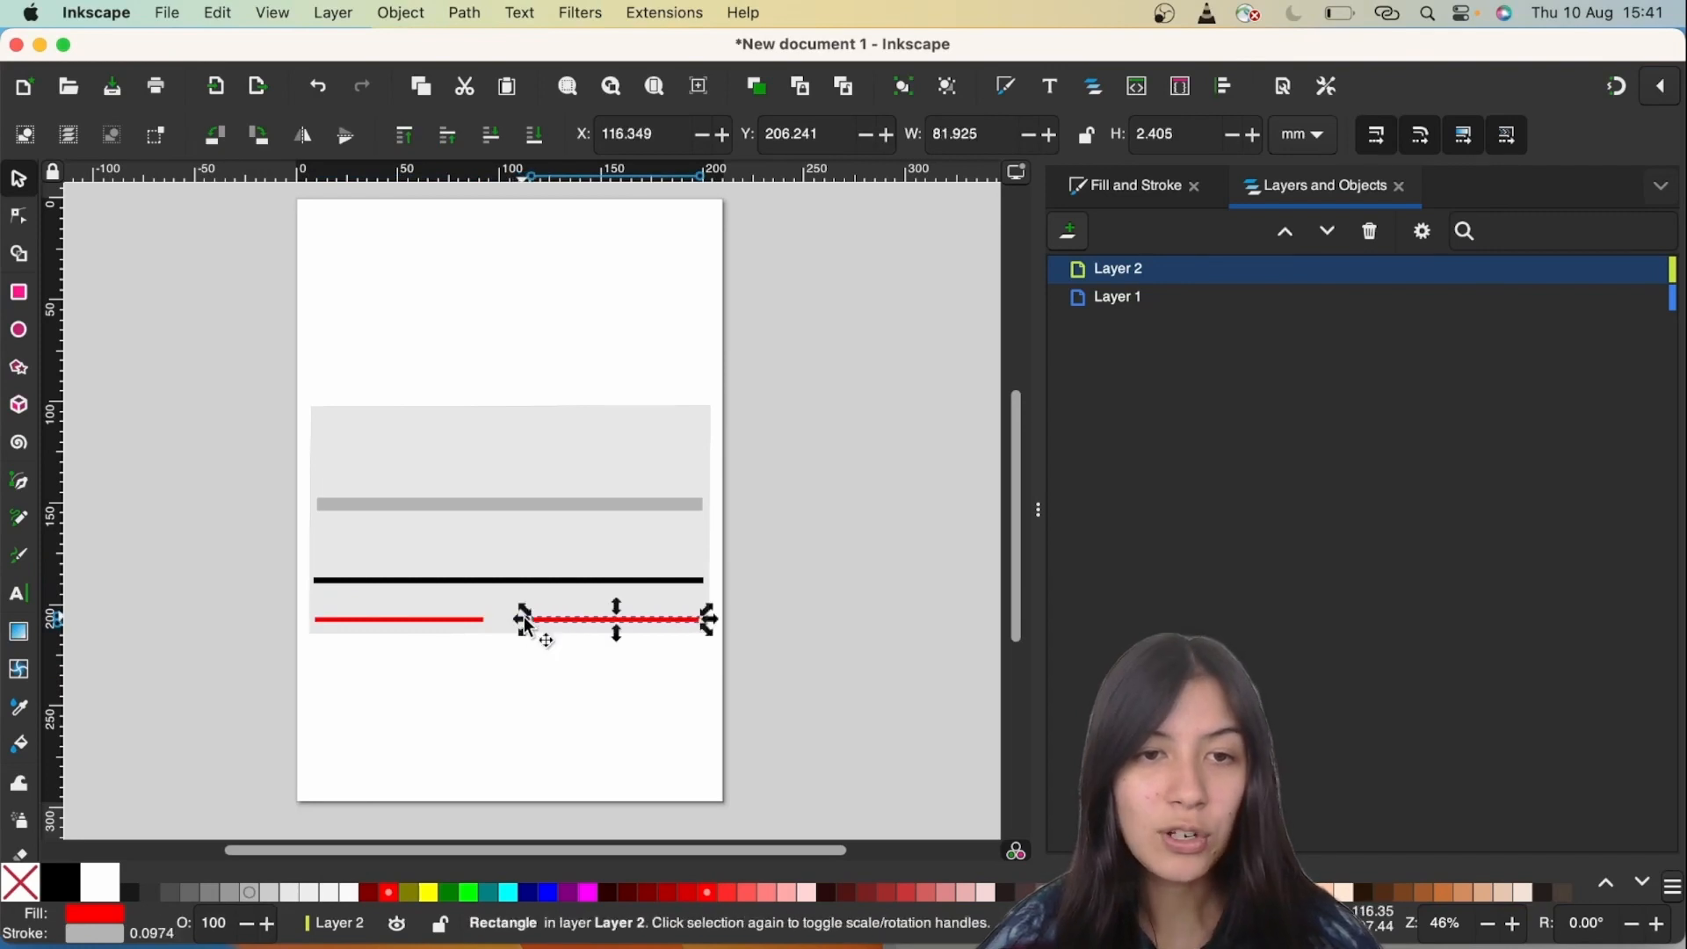
{"action": "left_click", "coordinate": [521, 656]}
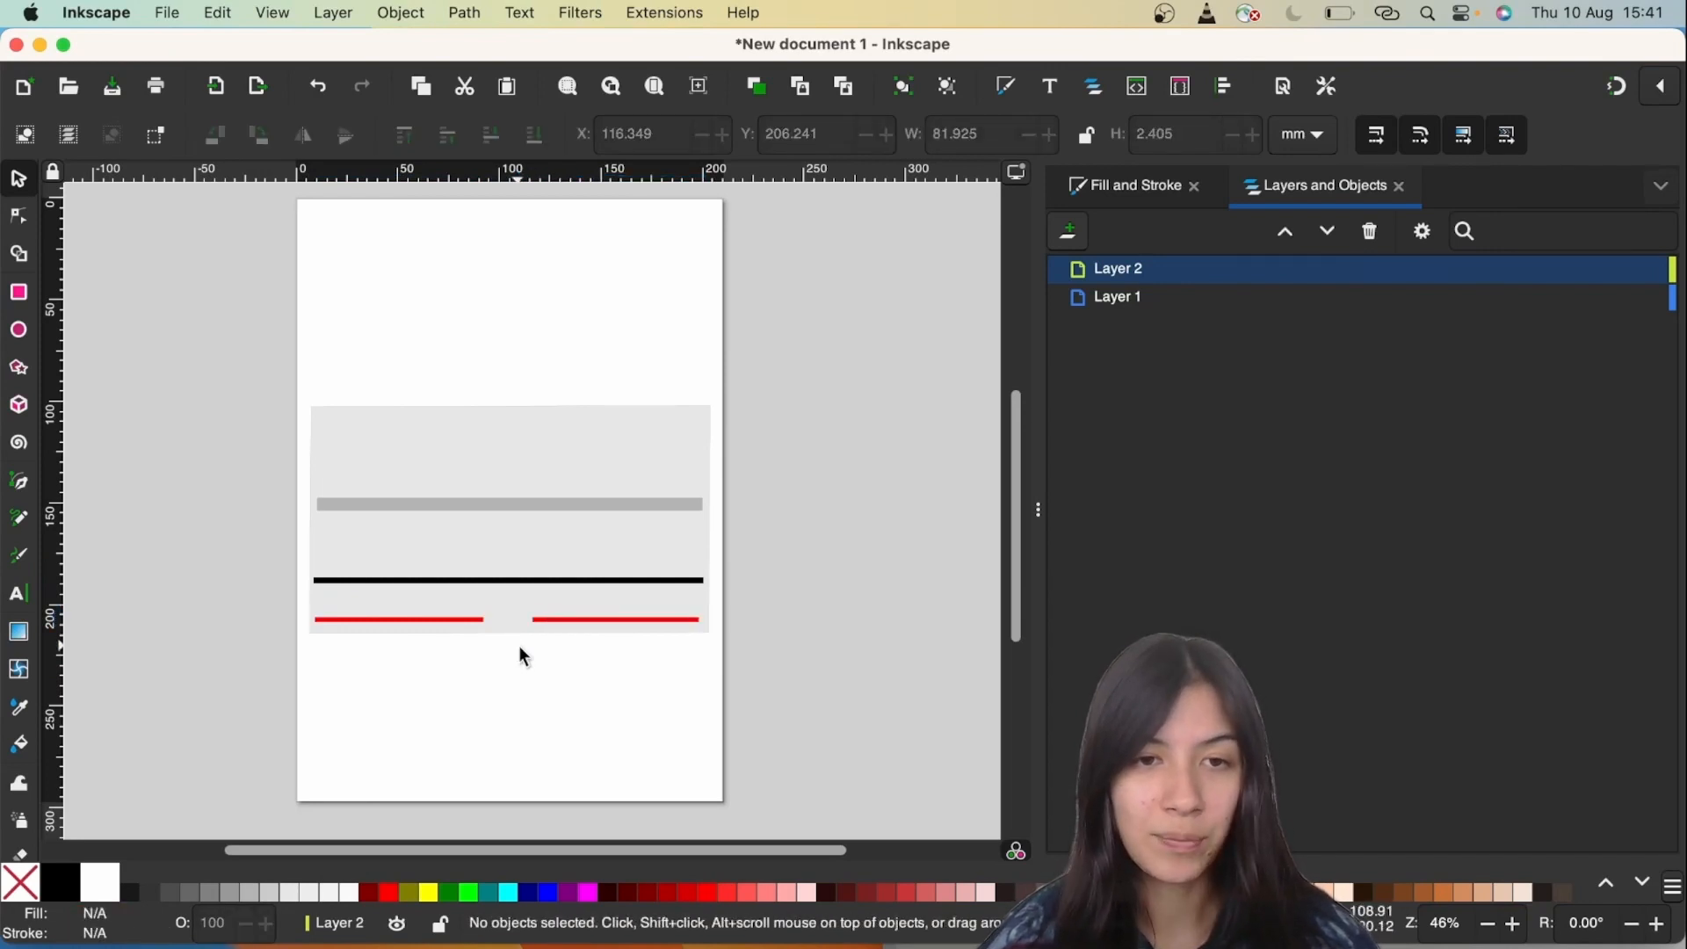
Select both red bars together, clear that selection, and select all objects on Layer 2.
{"action": "left_click", "coordinate": [466, 622], "text": "shift"}
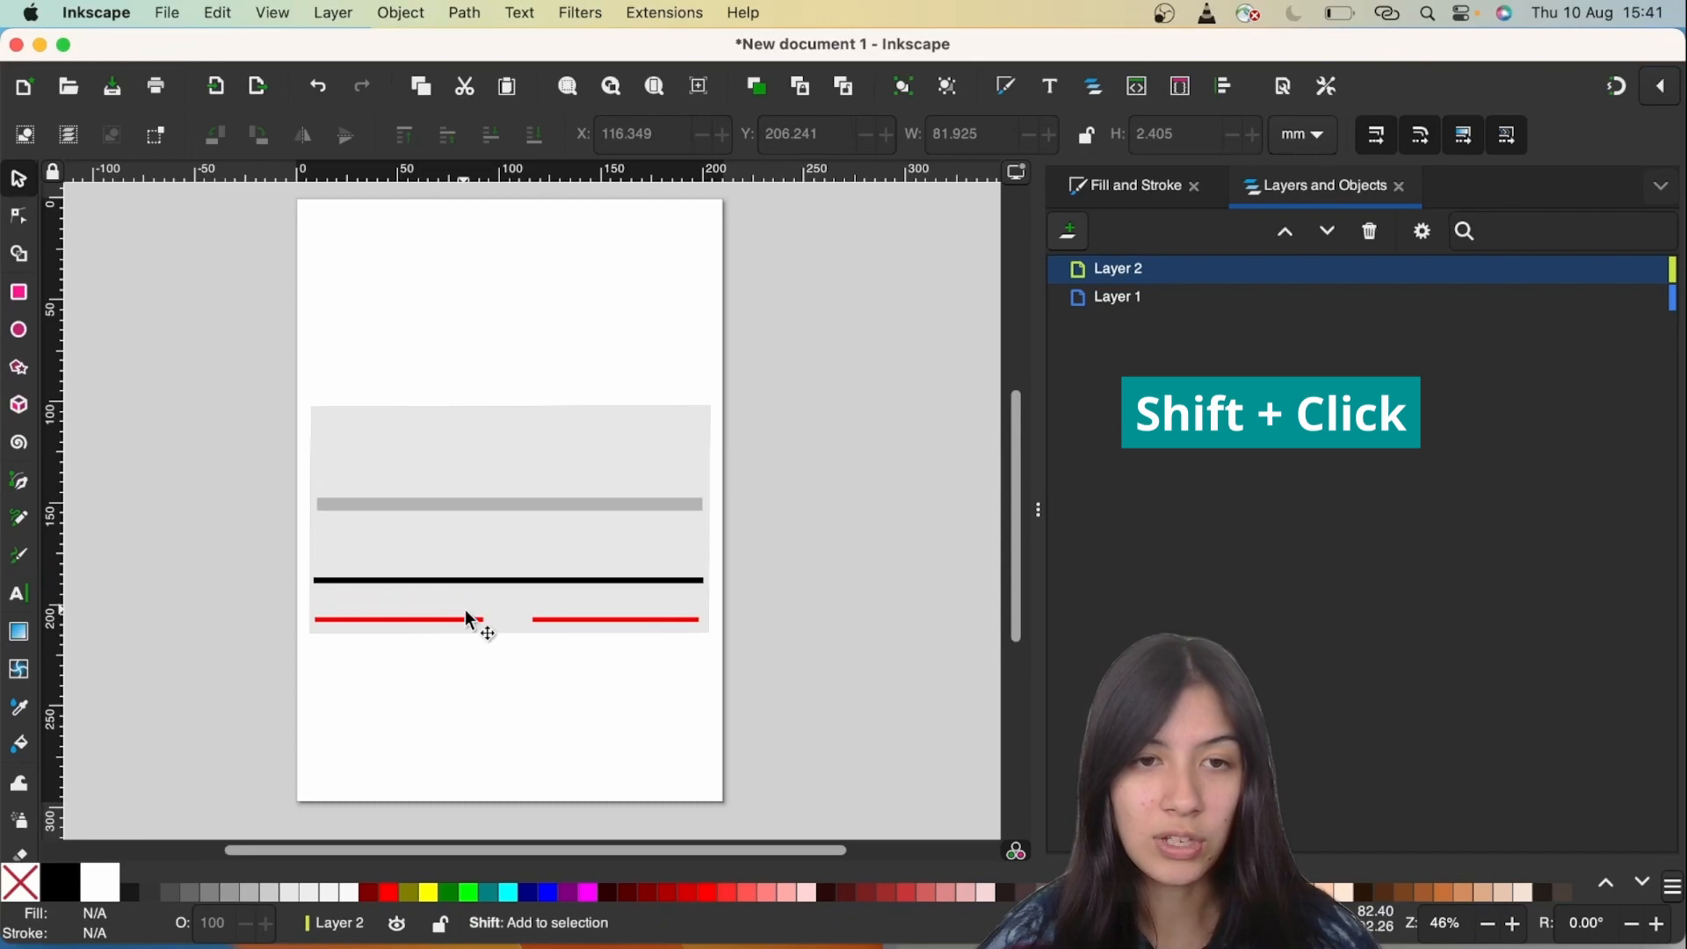
{"action": "left_click", "coordinate": [553, 620], "text": "shift"}
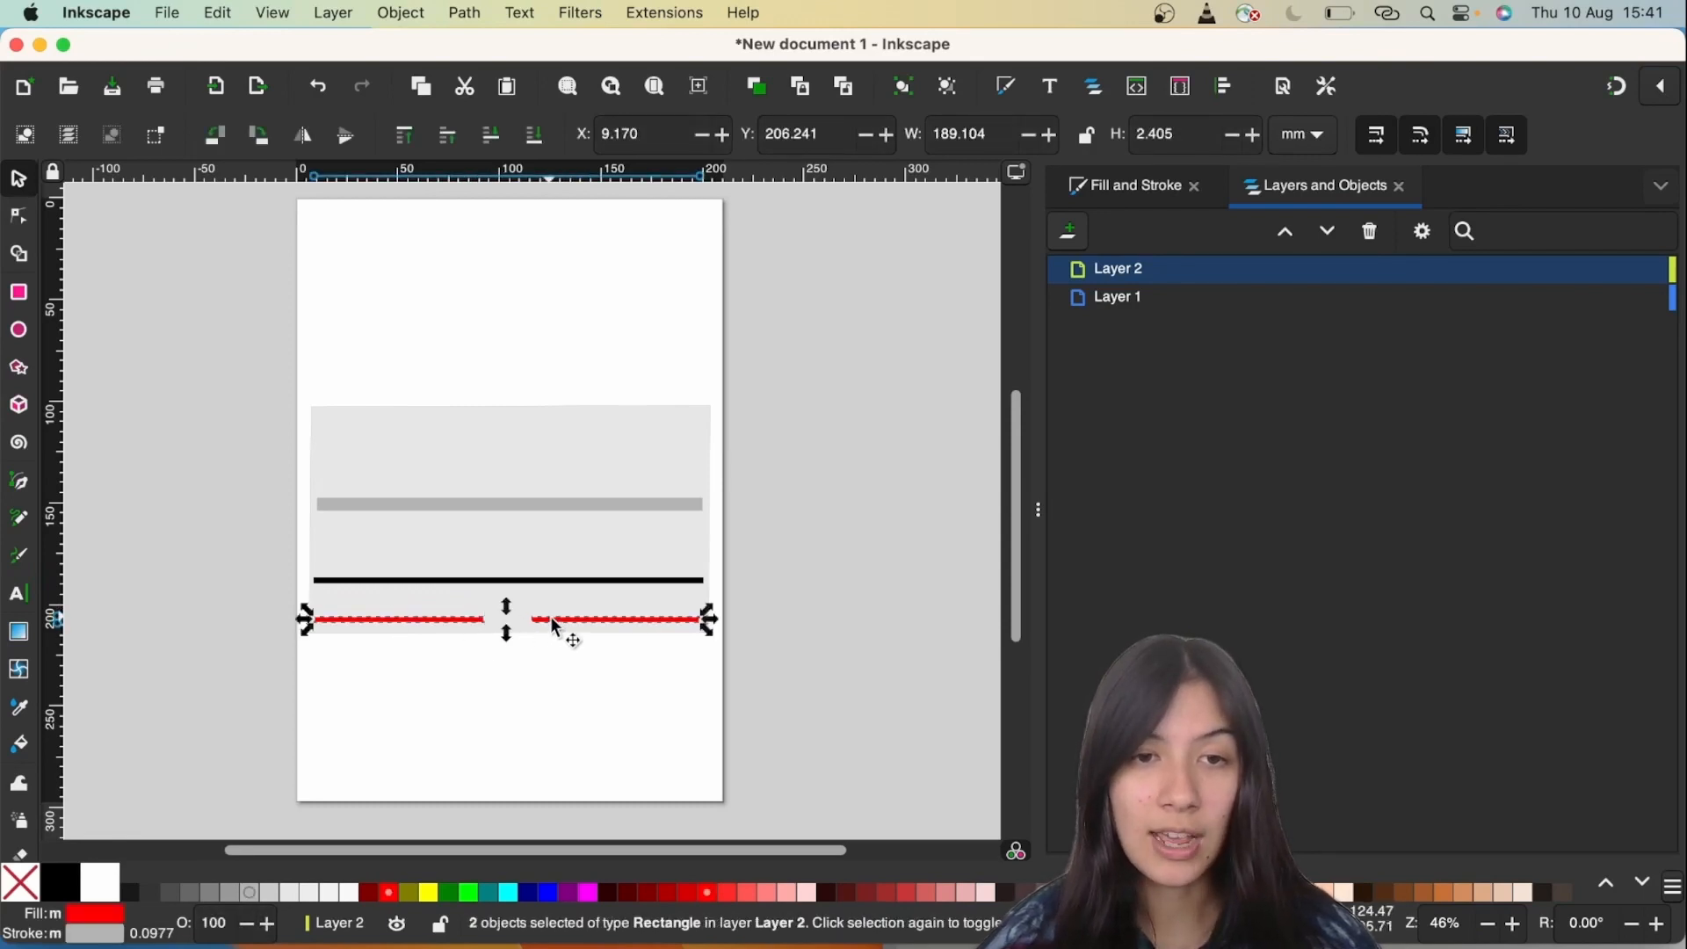
{"action": "left_click", "coordinate": [522, 662]}
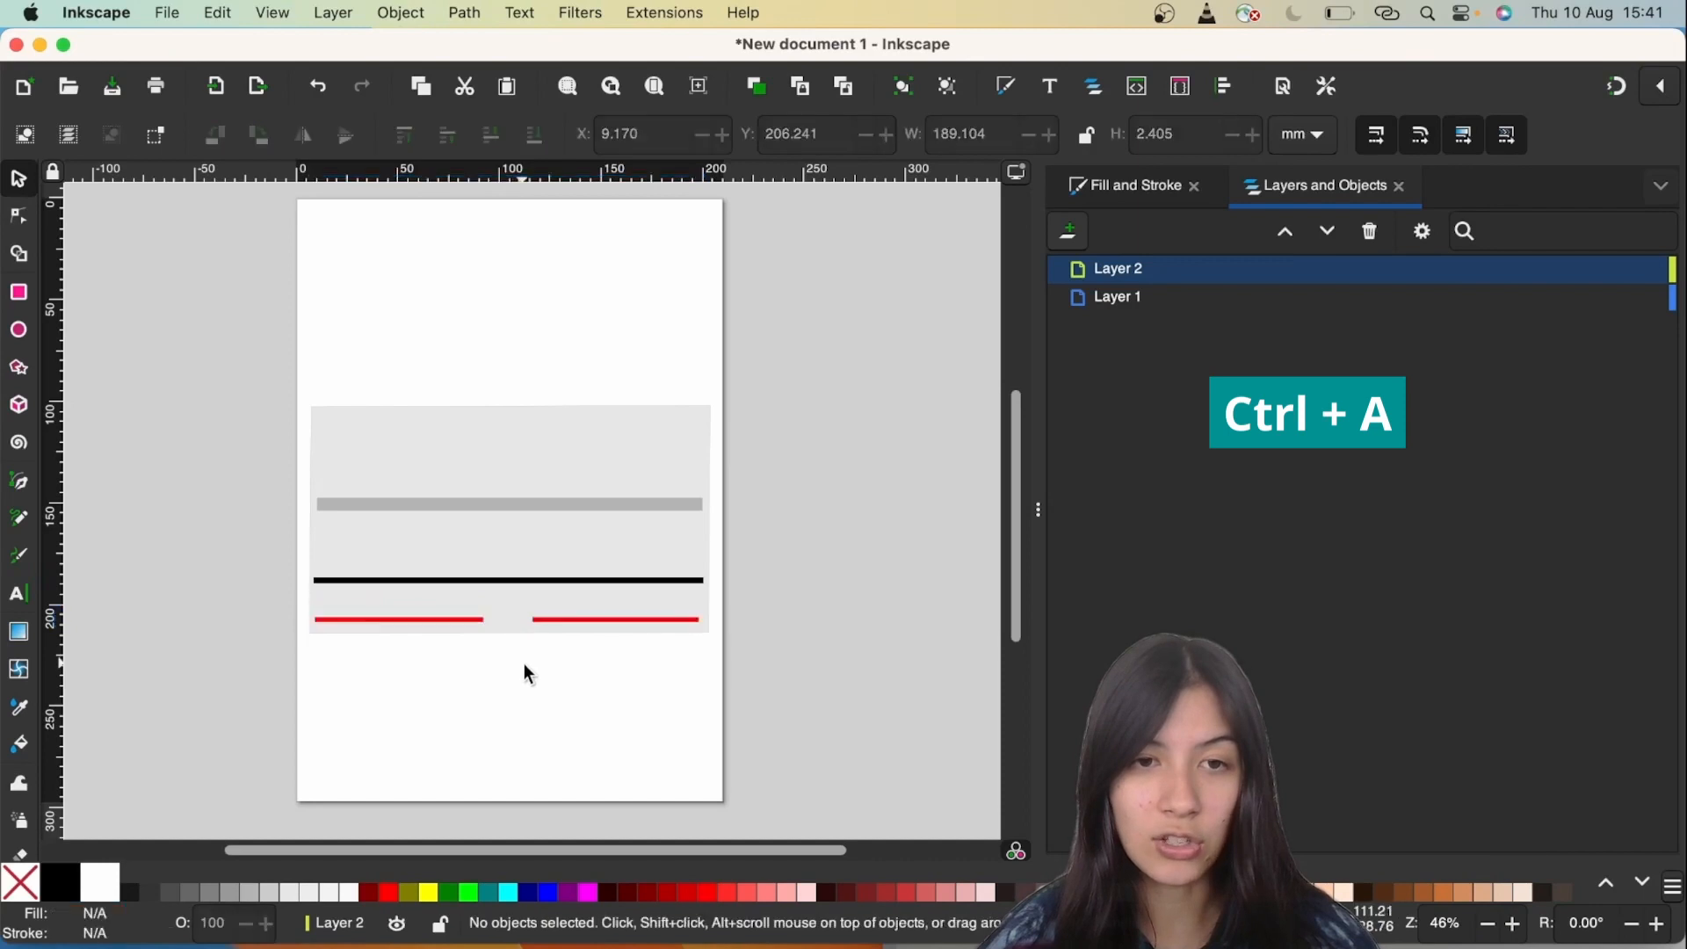
{"action": "key", "text": "ctrl+a"}
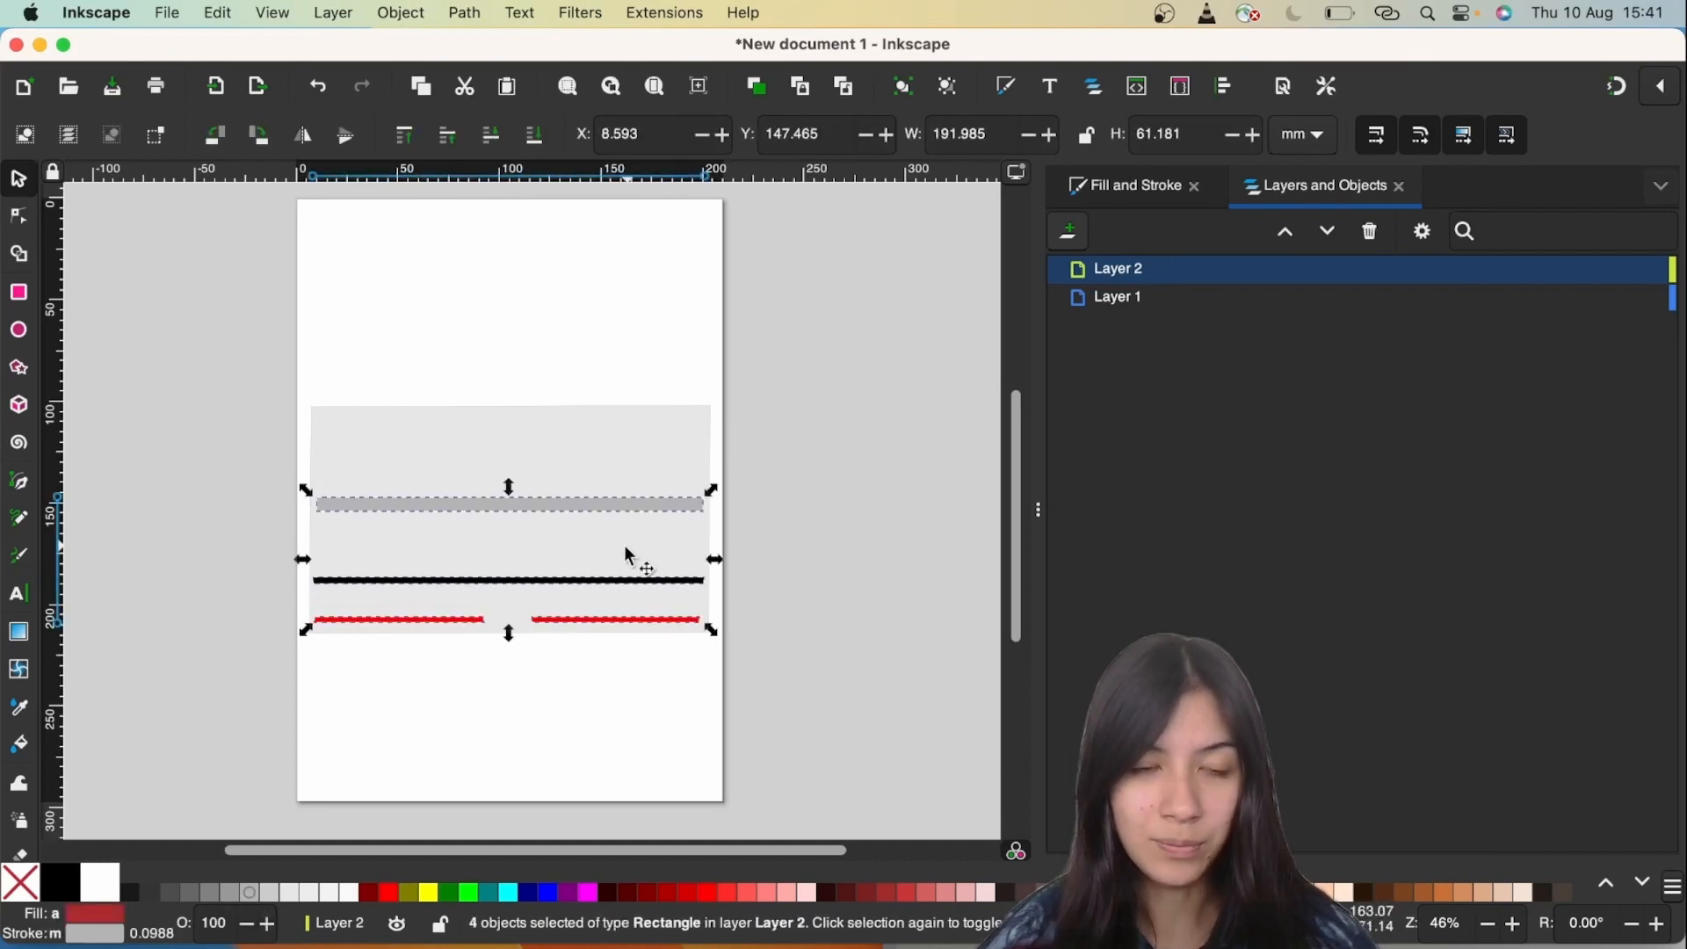
Select both red bars, bring up the Align and Distribute settings, and clear the selection.
{"action": "left_click", "coordinate": [530, 675]}
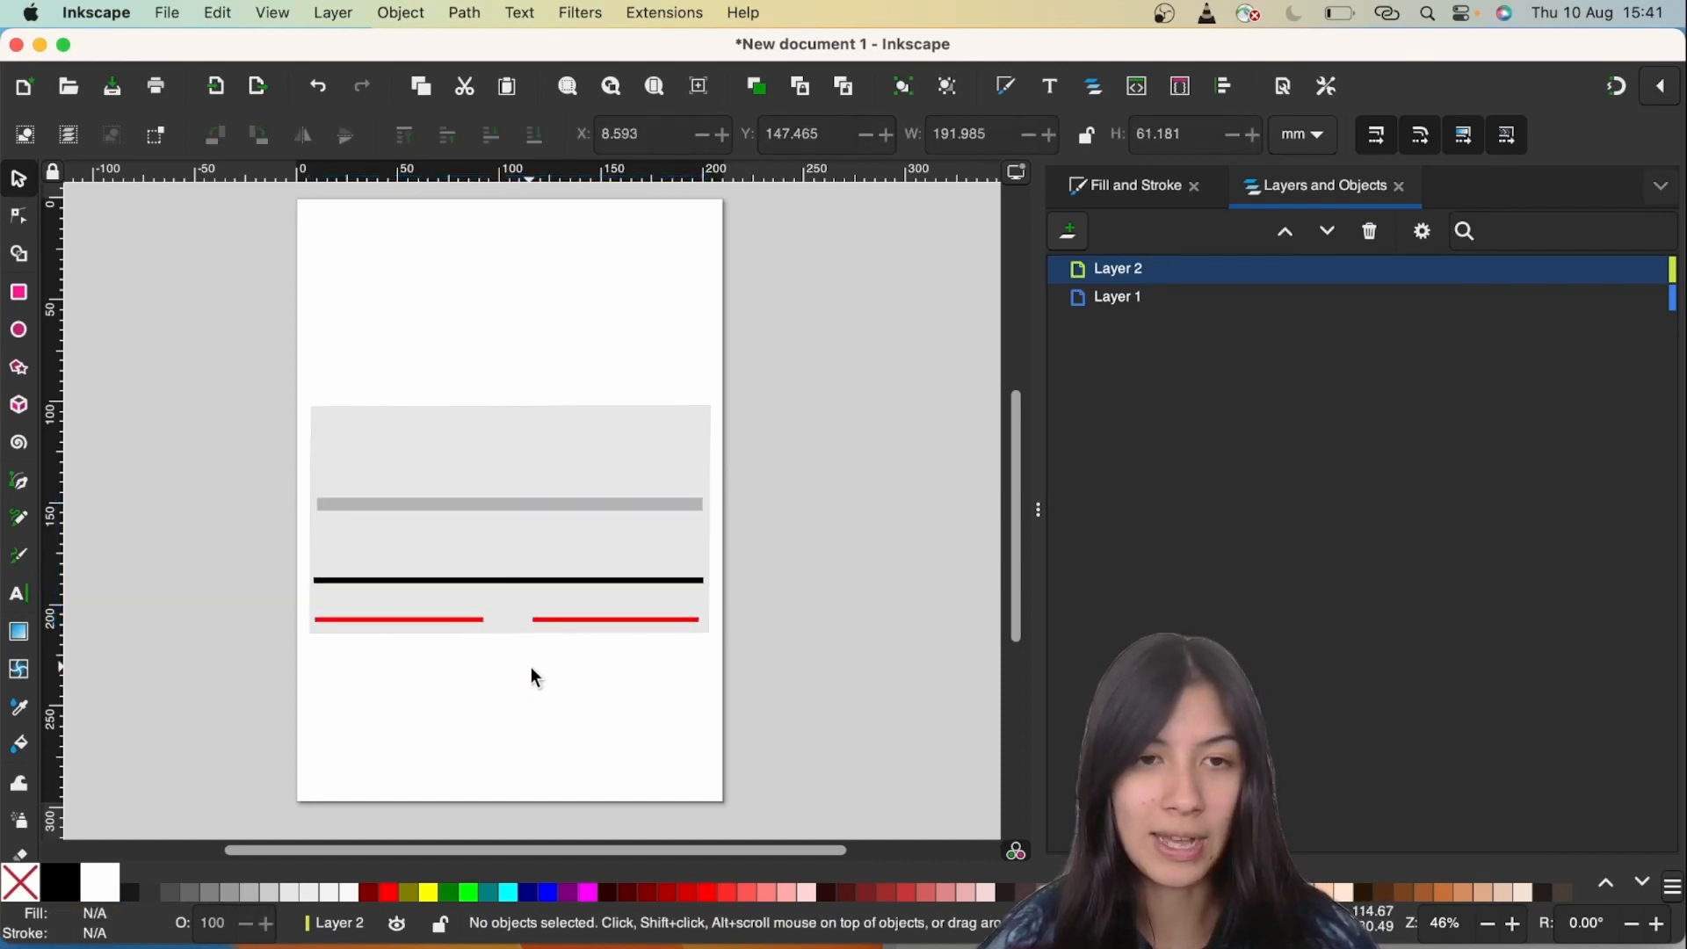
{"action": "left_click", "coordinate": [460, 618], "text": "shift"}
{"action": "left_click", "coordinate": [584, 620], "text": "shift"}
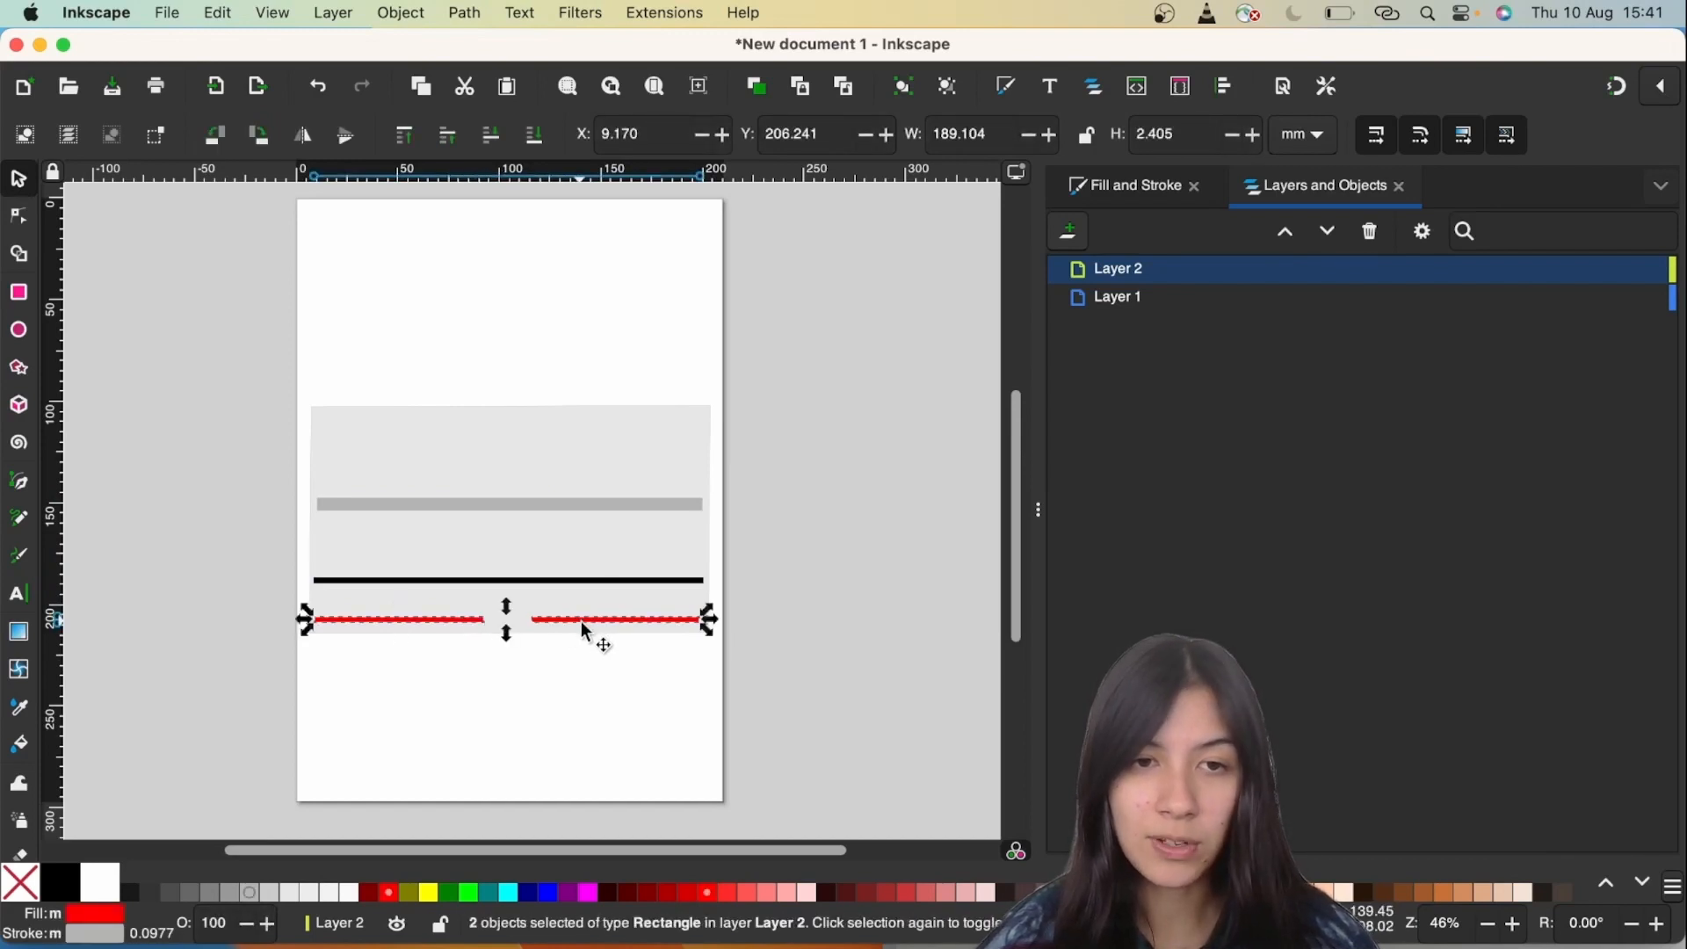
{"action": "key", "text": "ctrl+shift+a"}
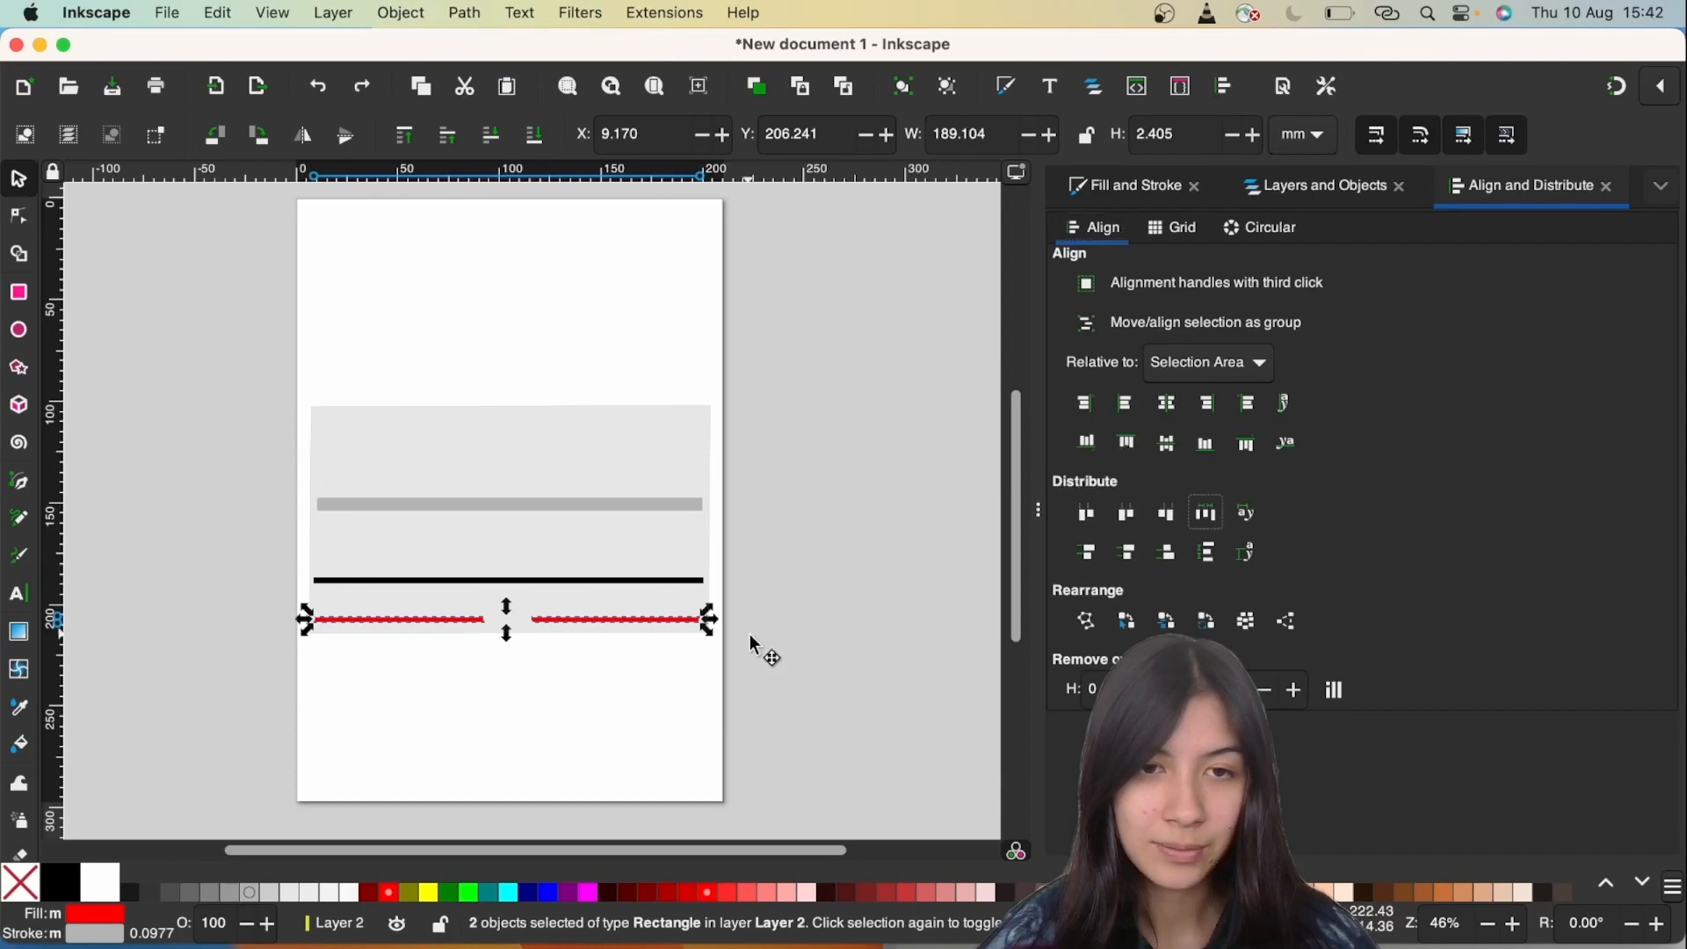
{"action": "left_click", "coordinate": [597, 664]}
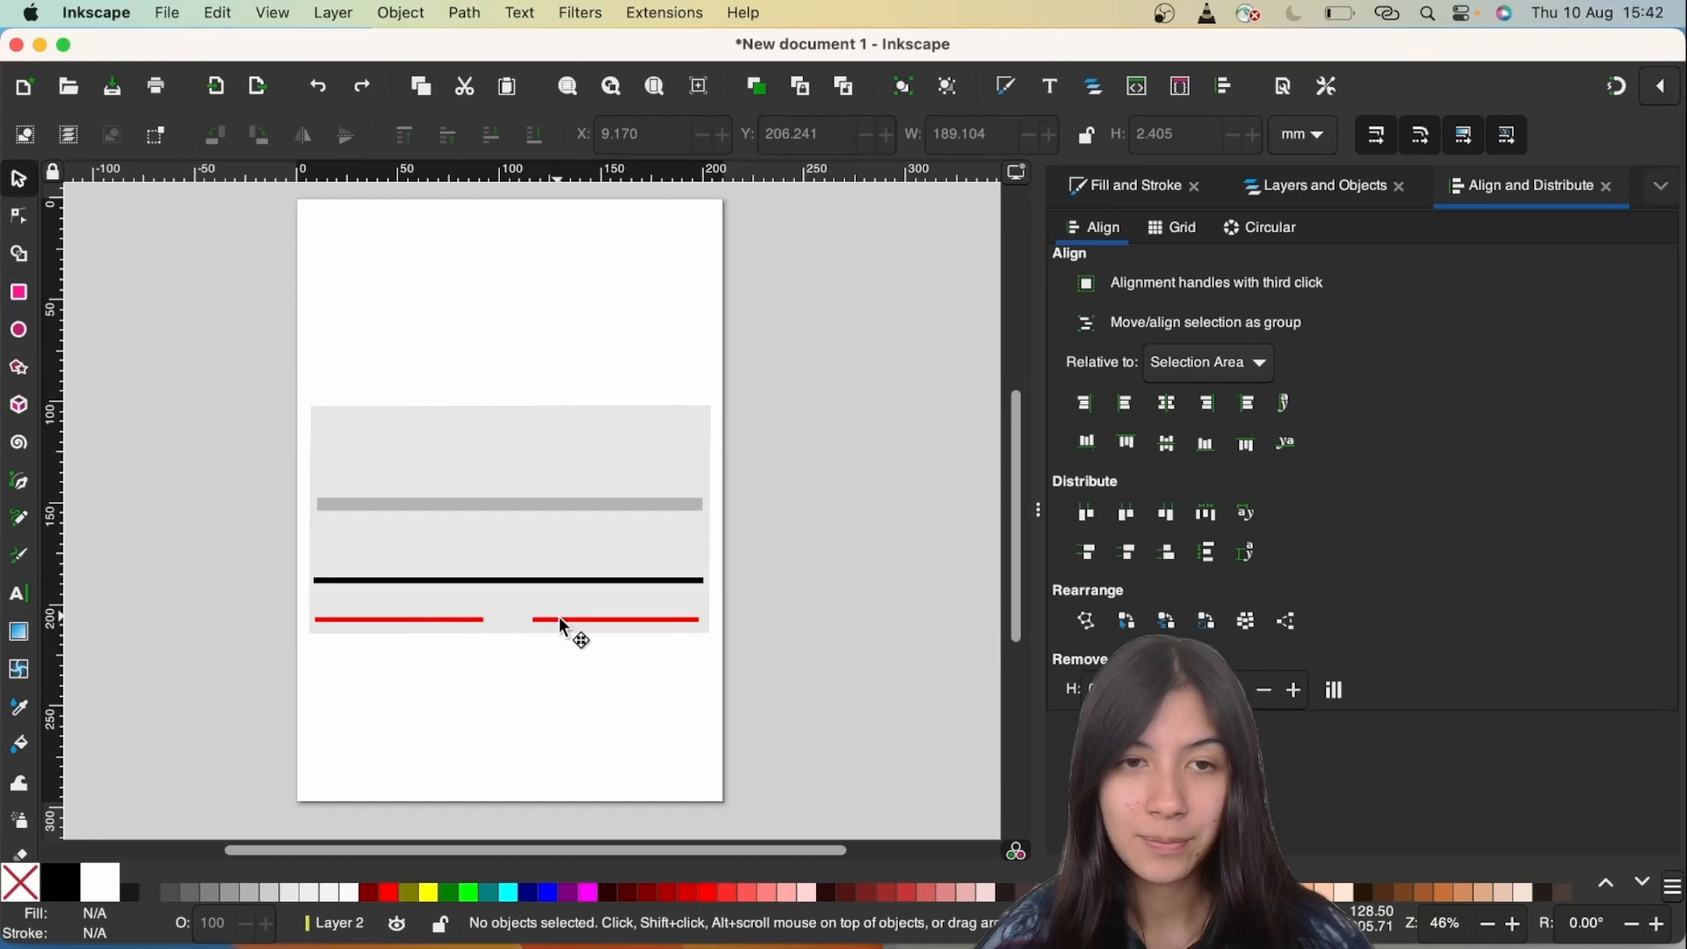
Switch to the BreadBoard.JPG reference photo in Preview, examine the centre groove closely, and return to the Inkscape drawing.
{"action": "key", "text": "super+Tab"}
{"action": "scroll", "coordinate": [1359, 599], "scroll_direction": "up", "scroll_amount": 5}
{"action": "scroll", "coordinate": [1360, 599], "scroll_direction": "up", "scroll_amount": 2}
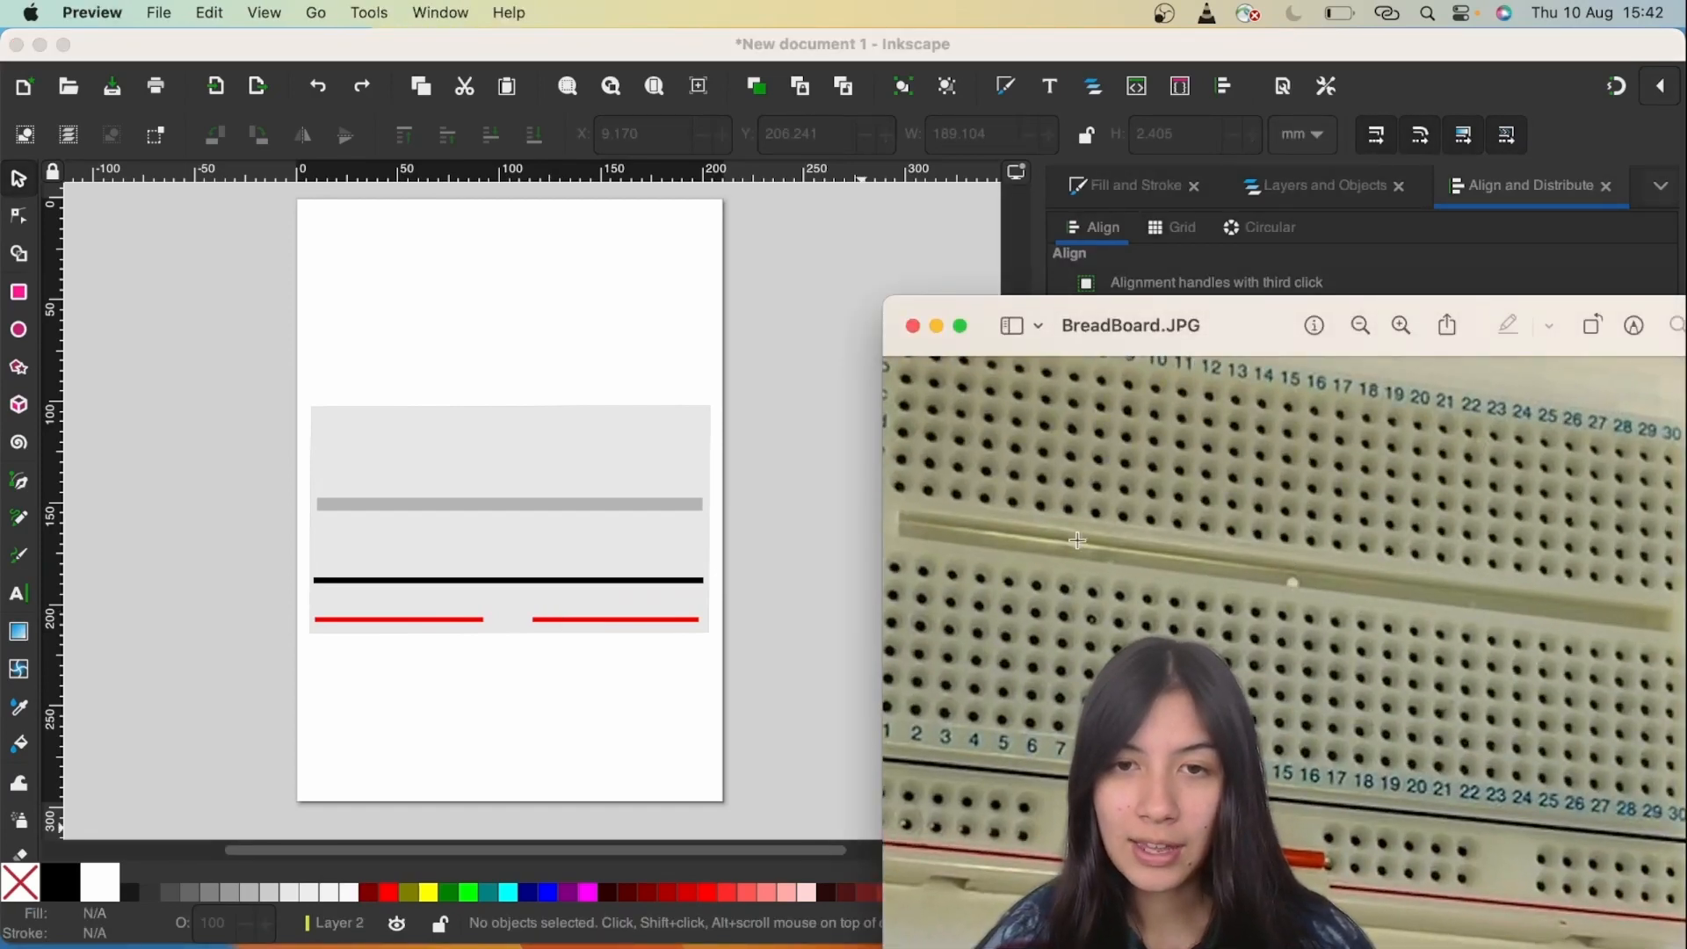
{"action": "scroll", "coordinate": [1070, 591], "scroll_direction": "down", "scroll_amount": 7}
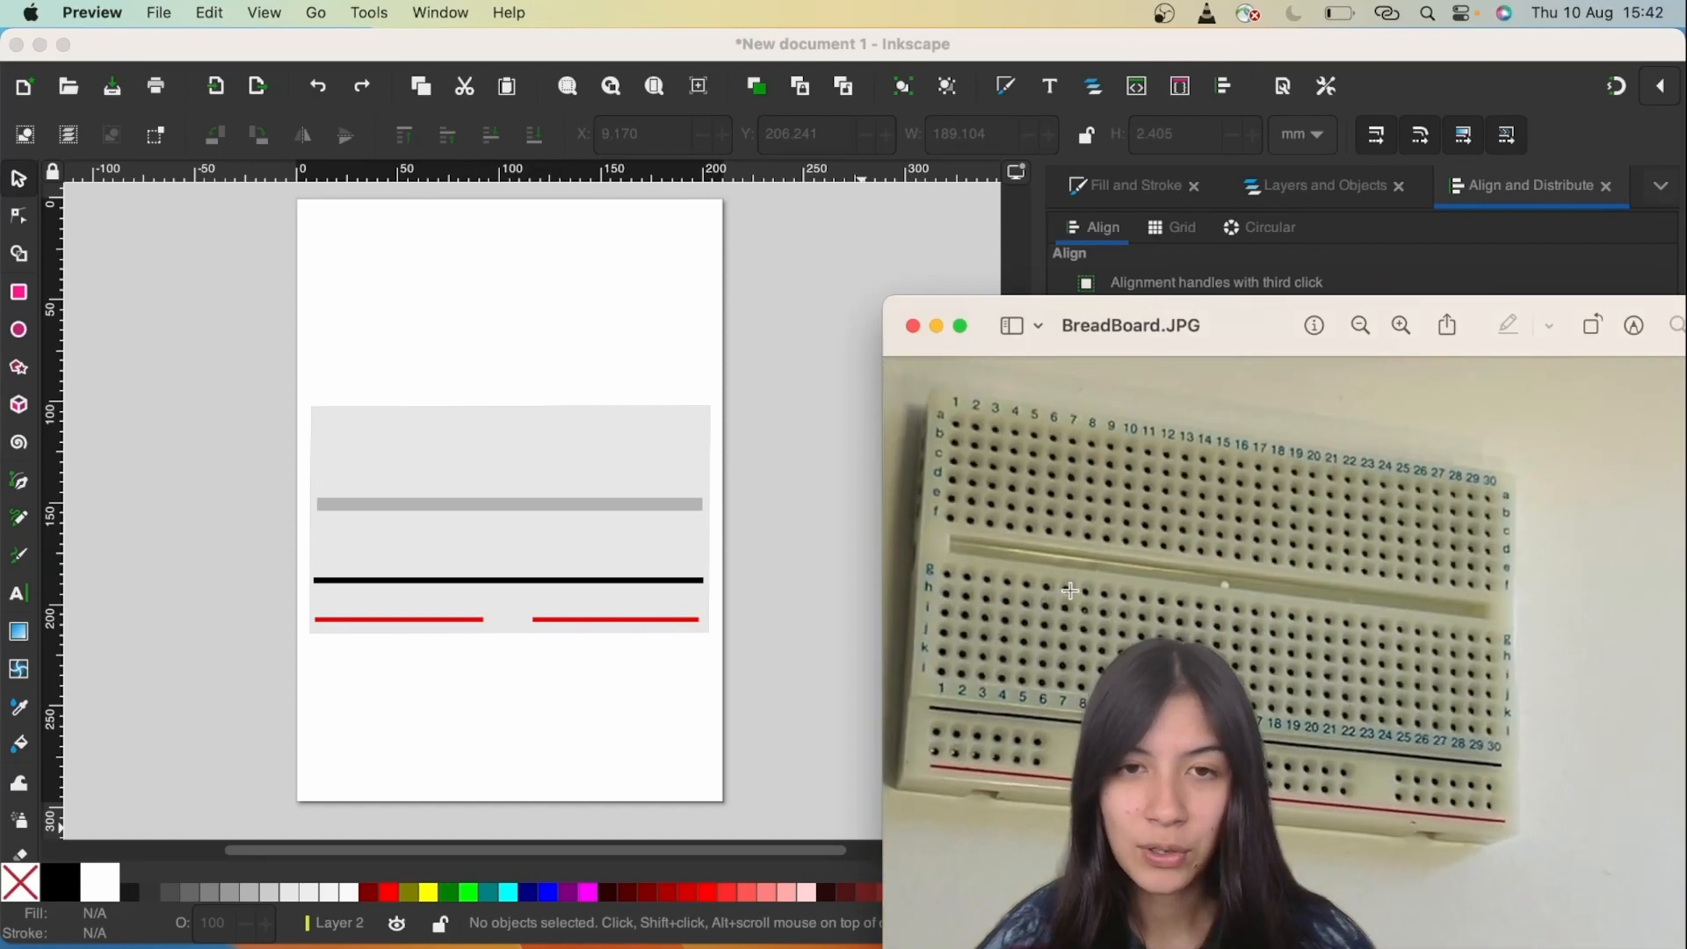
{"action": "left_click", "coordinate": [565, 339]}
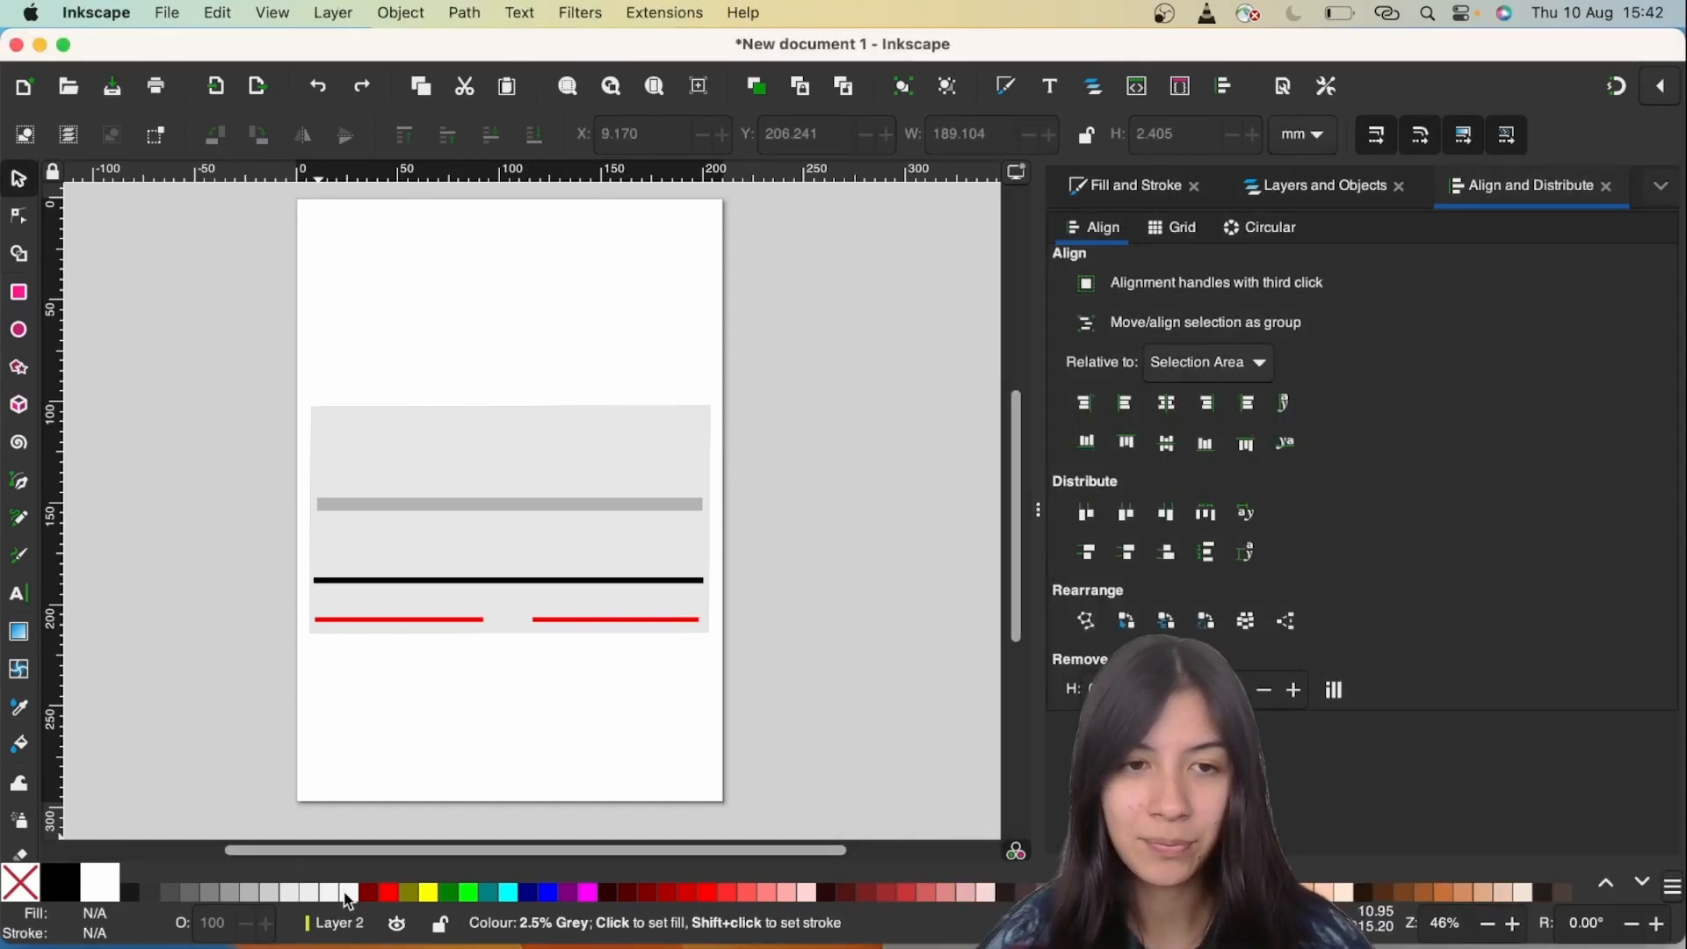
Draw a white ellipse about 6.4 by 5.3 mm and position it near the middle of the grey strip.
{"action": "left_click", "coordinate": [18, 329]}
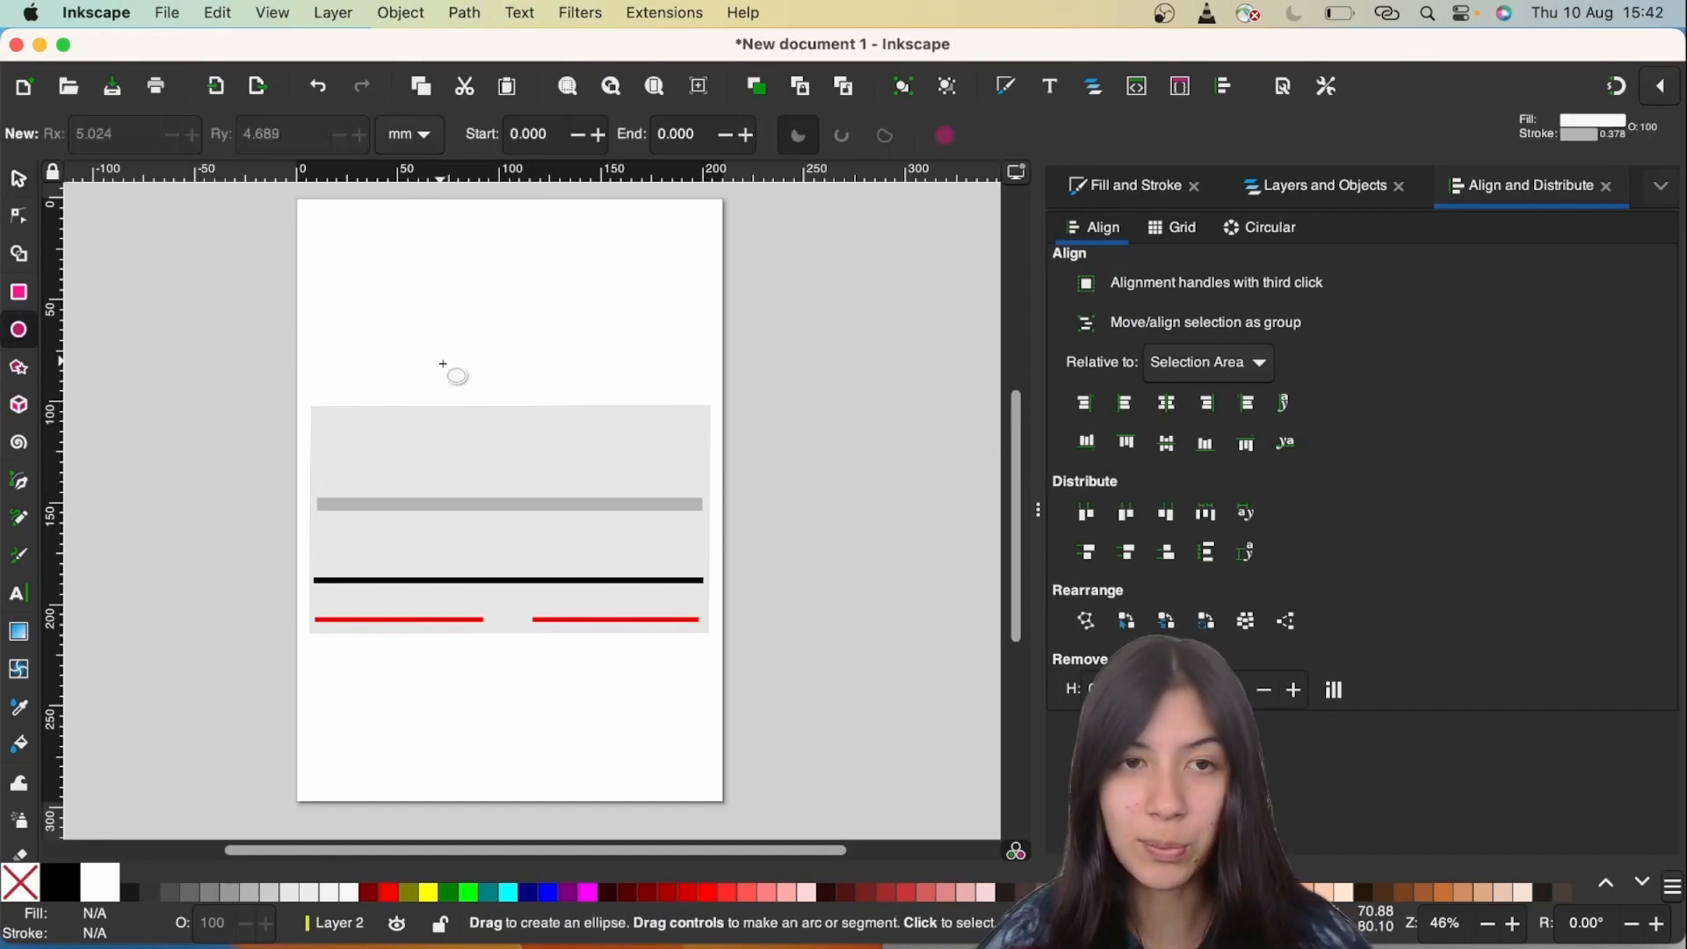
{"action": "key", "text": "e"}
{"action": "left_click_drag", "start_coordinate": [438, 336], "coordinate": [505, 504]}
{"action": "key", "text": "Escape"}
{"action": "key", "text": "s"}
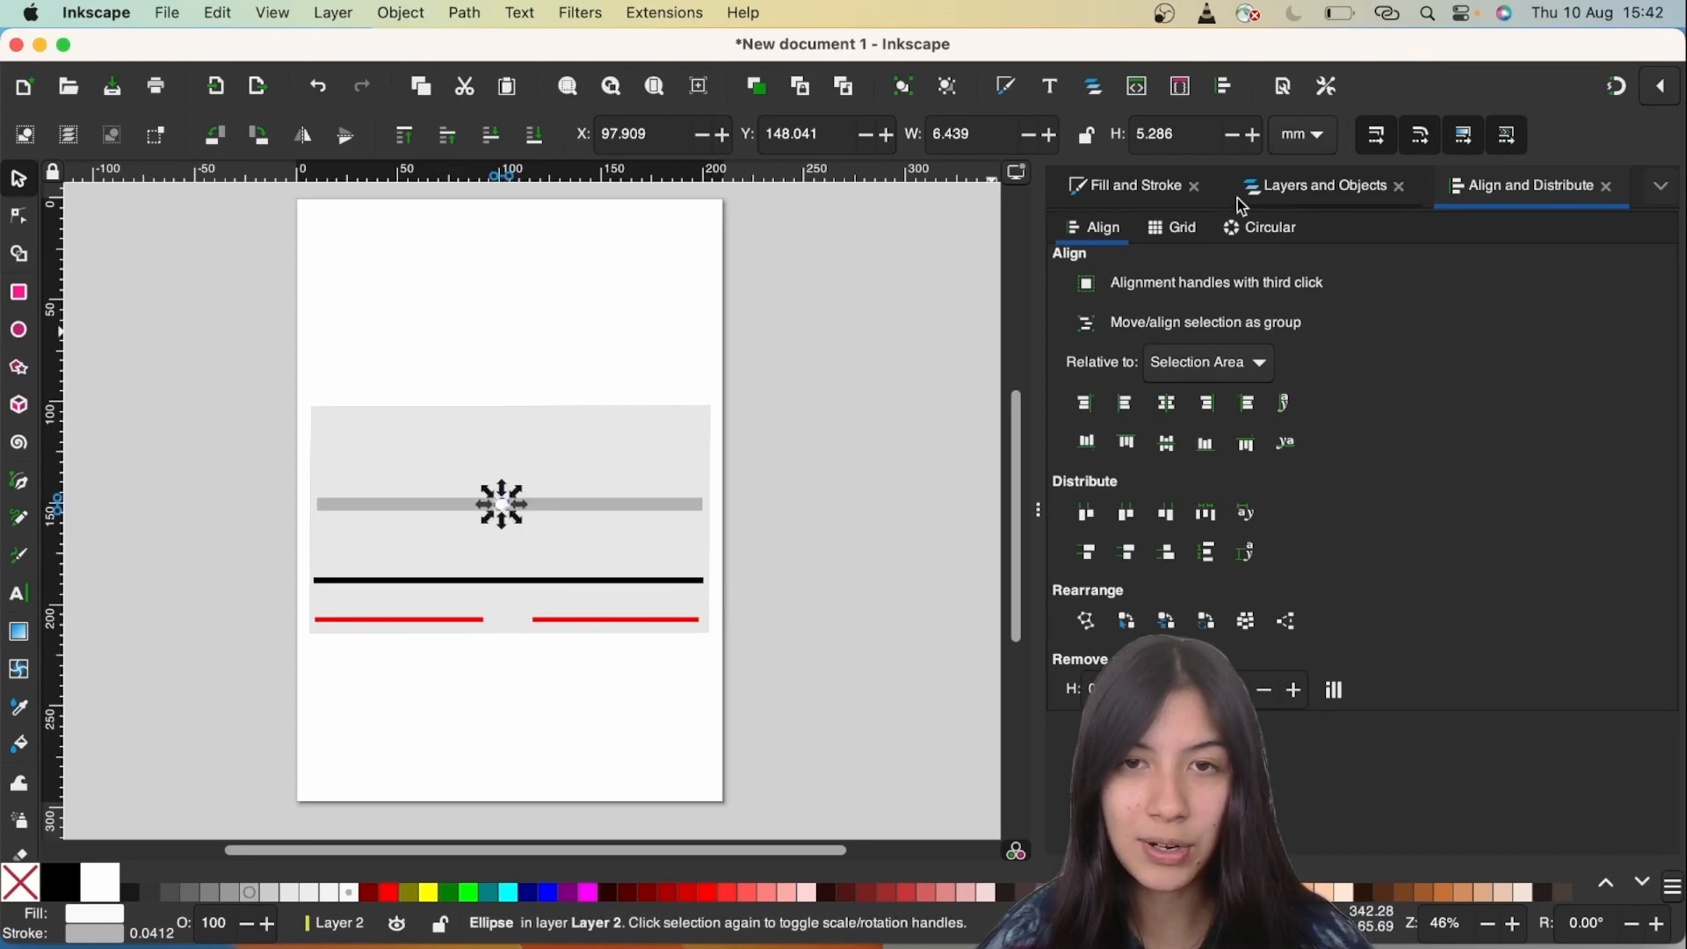
Add a new layer named Layer 3 above the current layer.
{"action": "left_click", "coordinate": [1279, 185]}
{"action": "left_click", "coordinate": [1068, 232]}
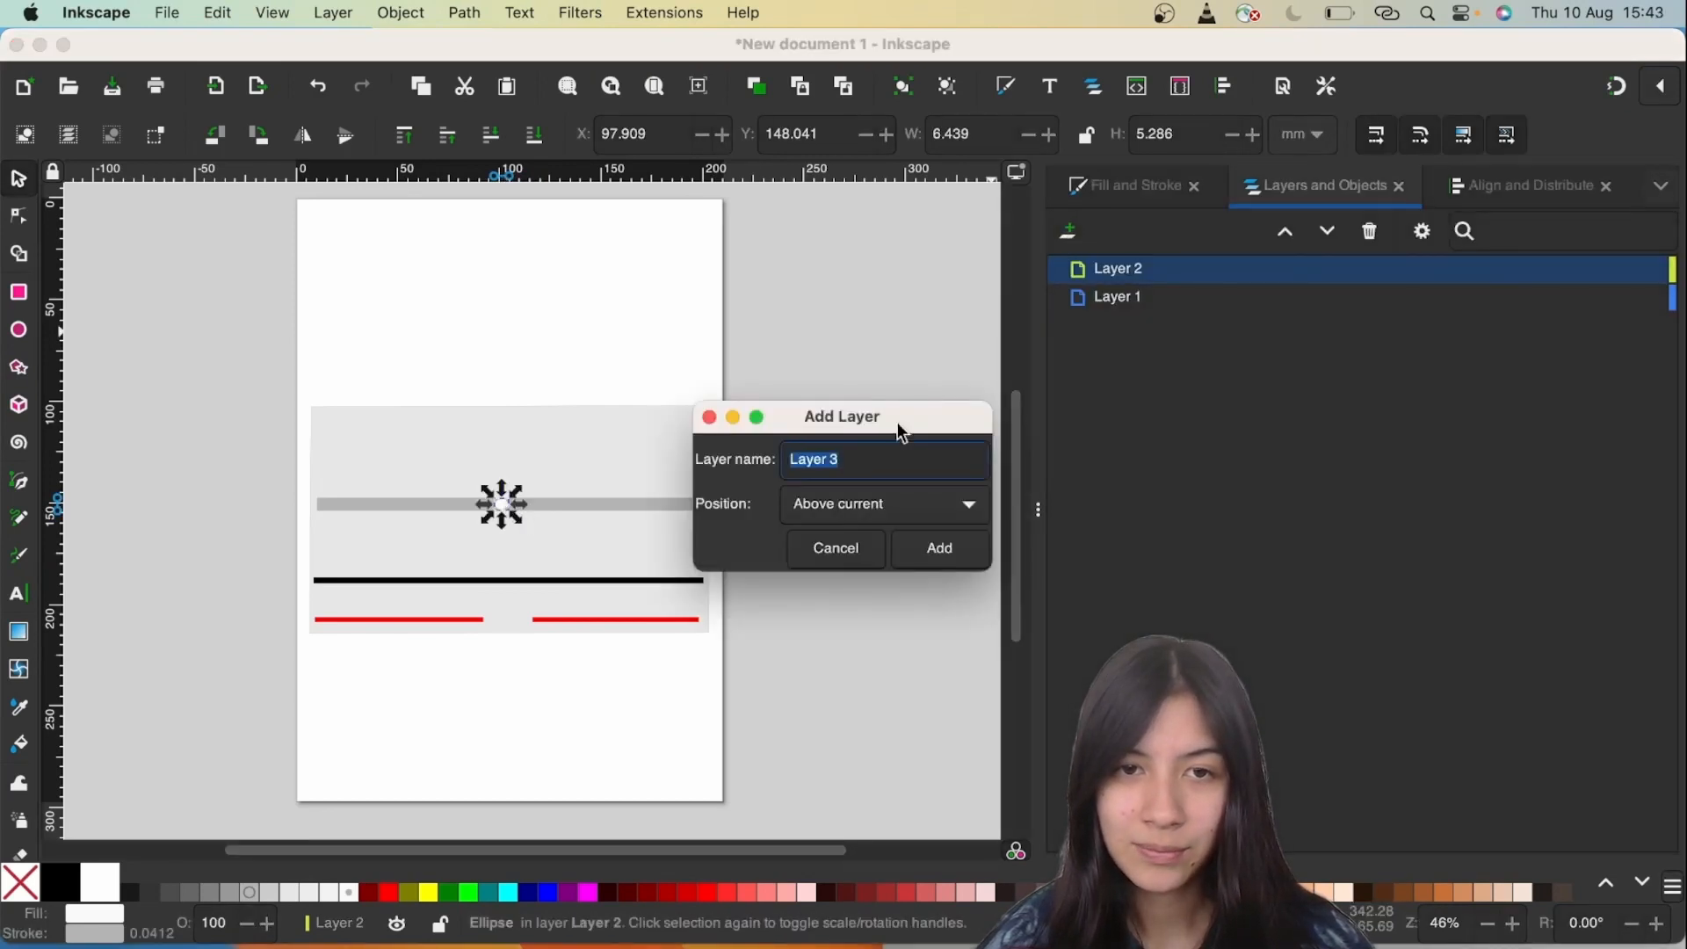
{"action": "left_click", "coordinate": [926, 553]}
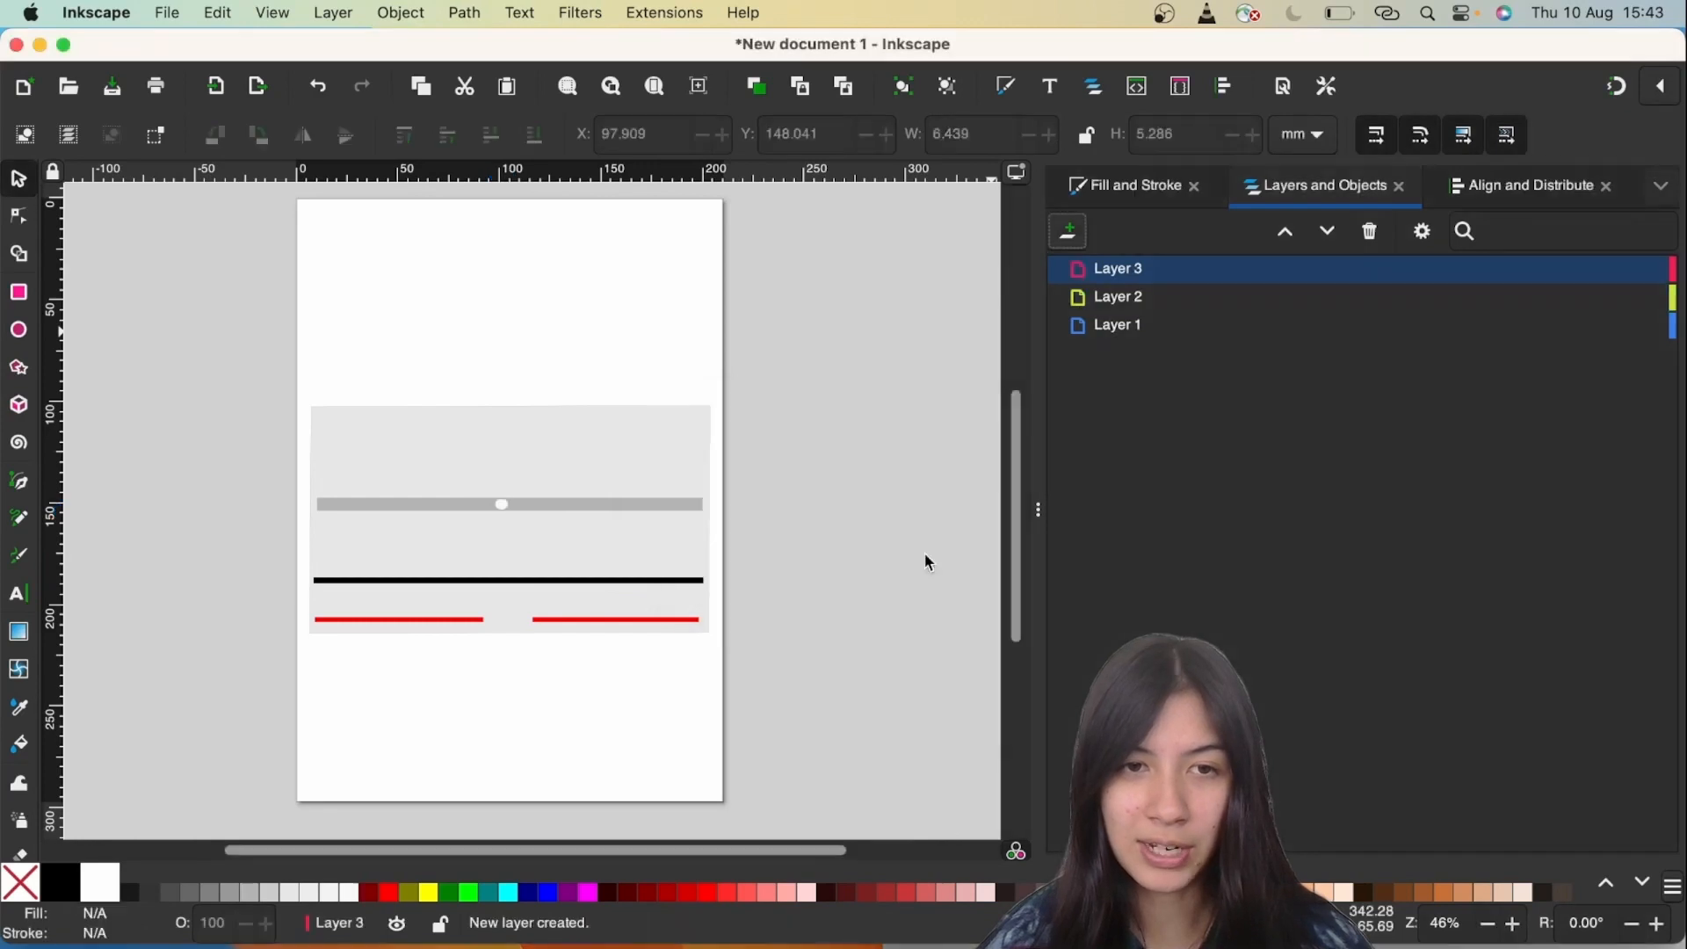
Move the white ellipse on the grey strip to Layer 3.
{"action": "left_click", "coordinate": [503, 505]}
{"action": "right_click", "coordinate": [499, 503]}
{"action": "left_click", "coordinate": [607, 807]}
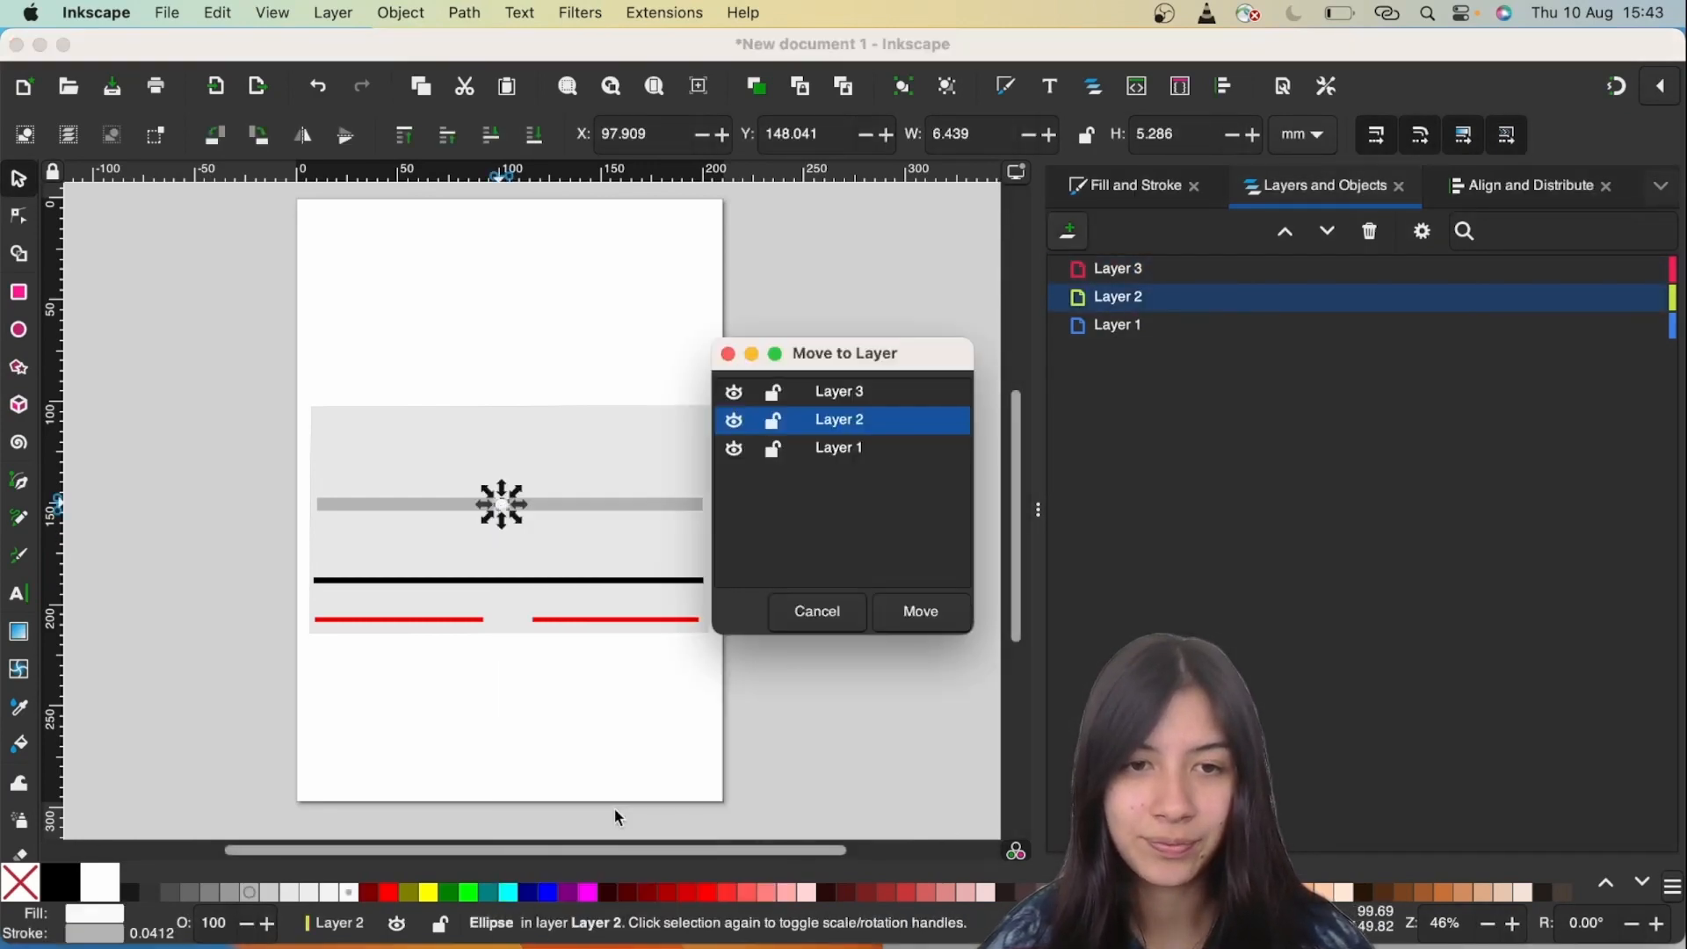
{"action": "left_click", "coordinate": [864, 394]}
{"action": "left_click", "coordinate": [913, 615]}
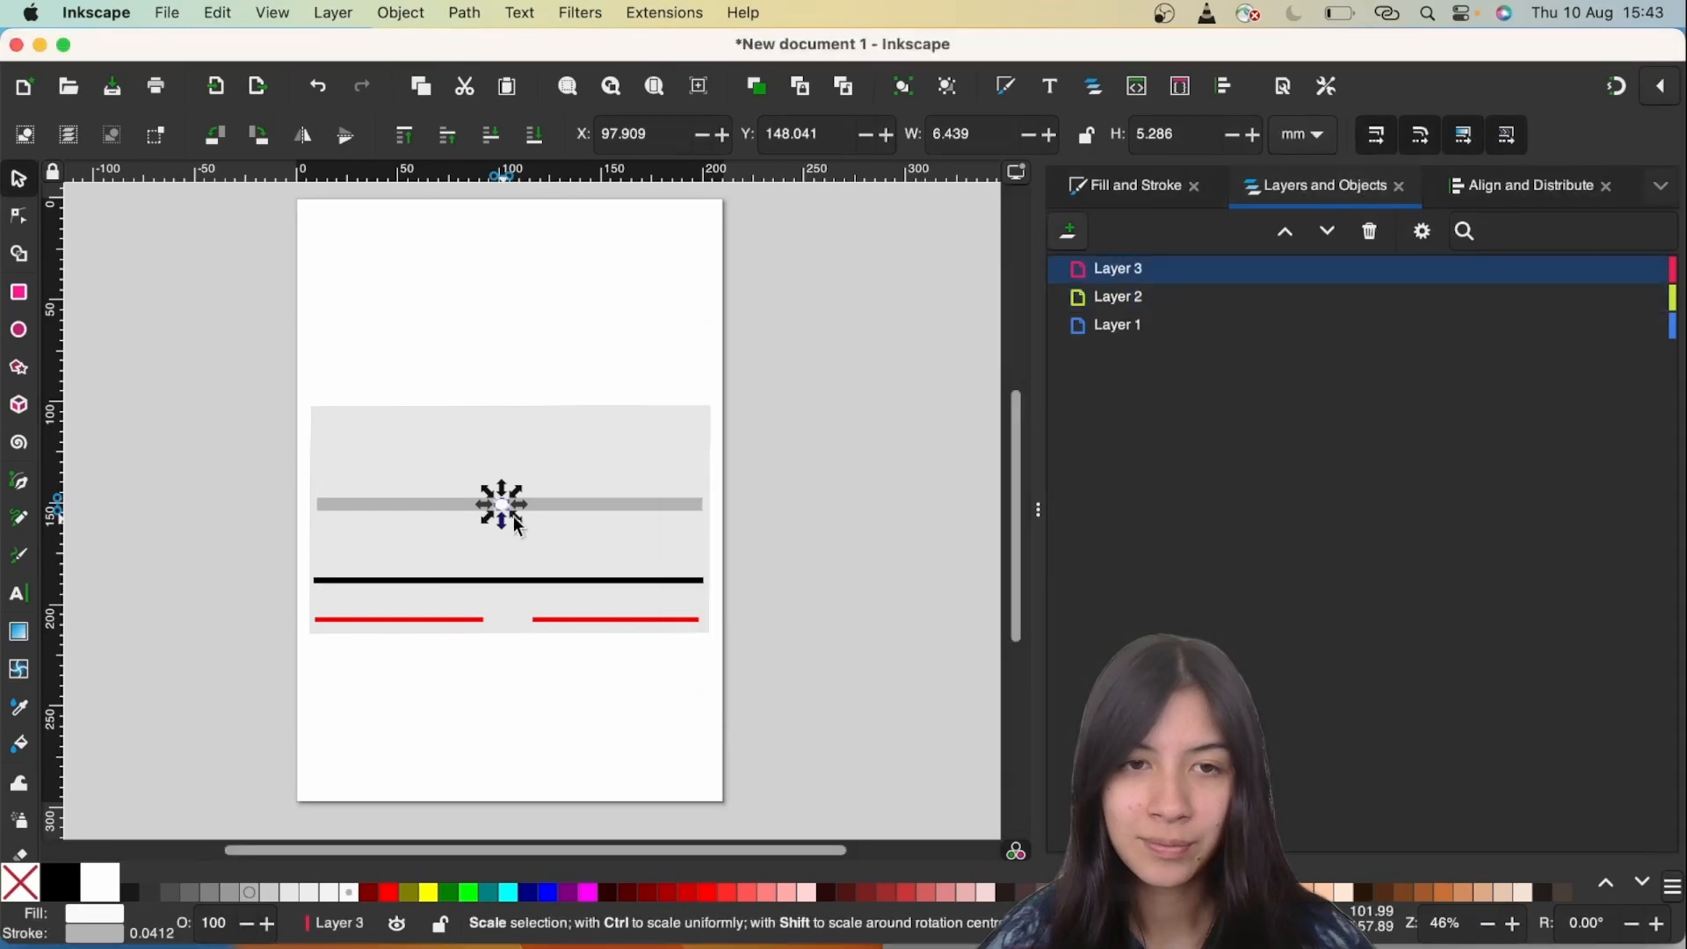
Shrink the white ellipse to about 4.1 by 3.0 mm so it fits within the grey strip.
{"action": "left_click_drag", "start_coordinate": [521, 486], "coordinate": [510, 499]}
{"action": "left_click", "coordinate": [510, 503]}
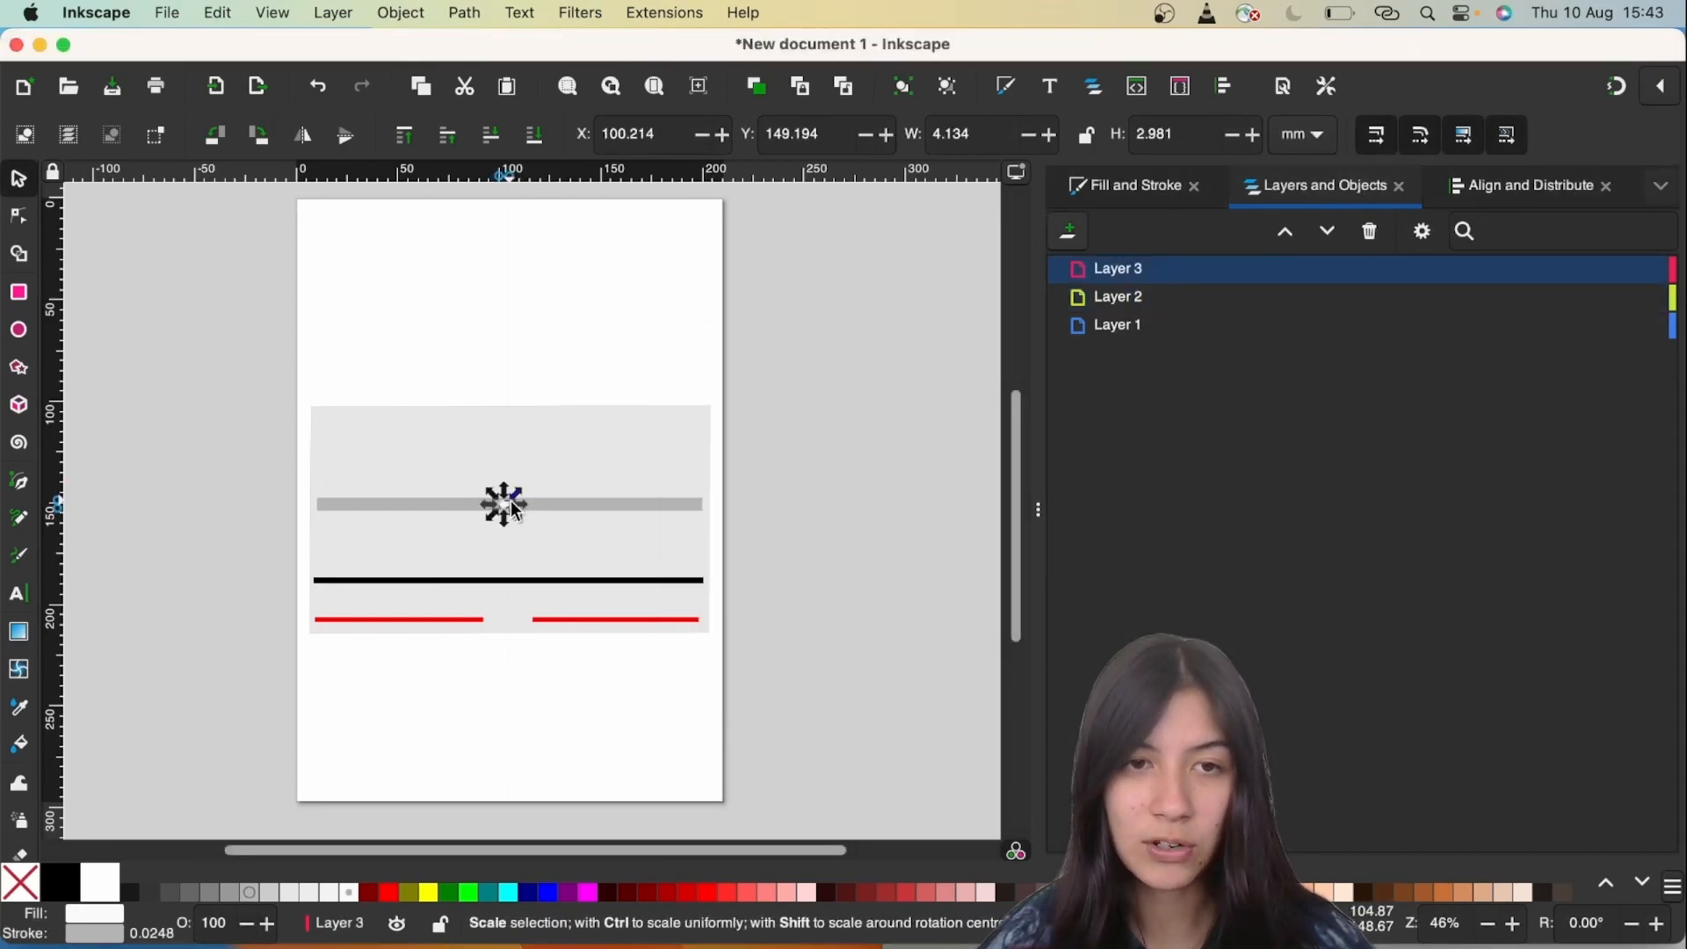
{"action": "left_click", "coordinate": [507, 509]}
{"action": "left_click", "coordinate": [507, 512]}
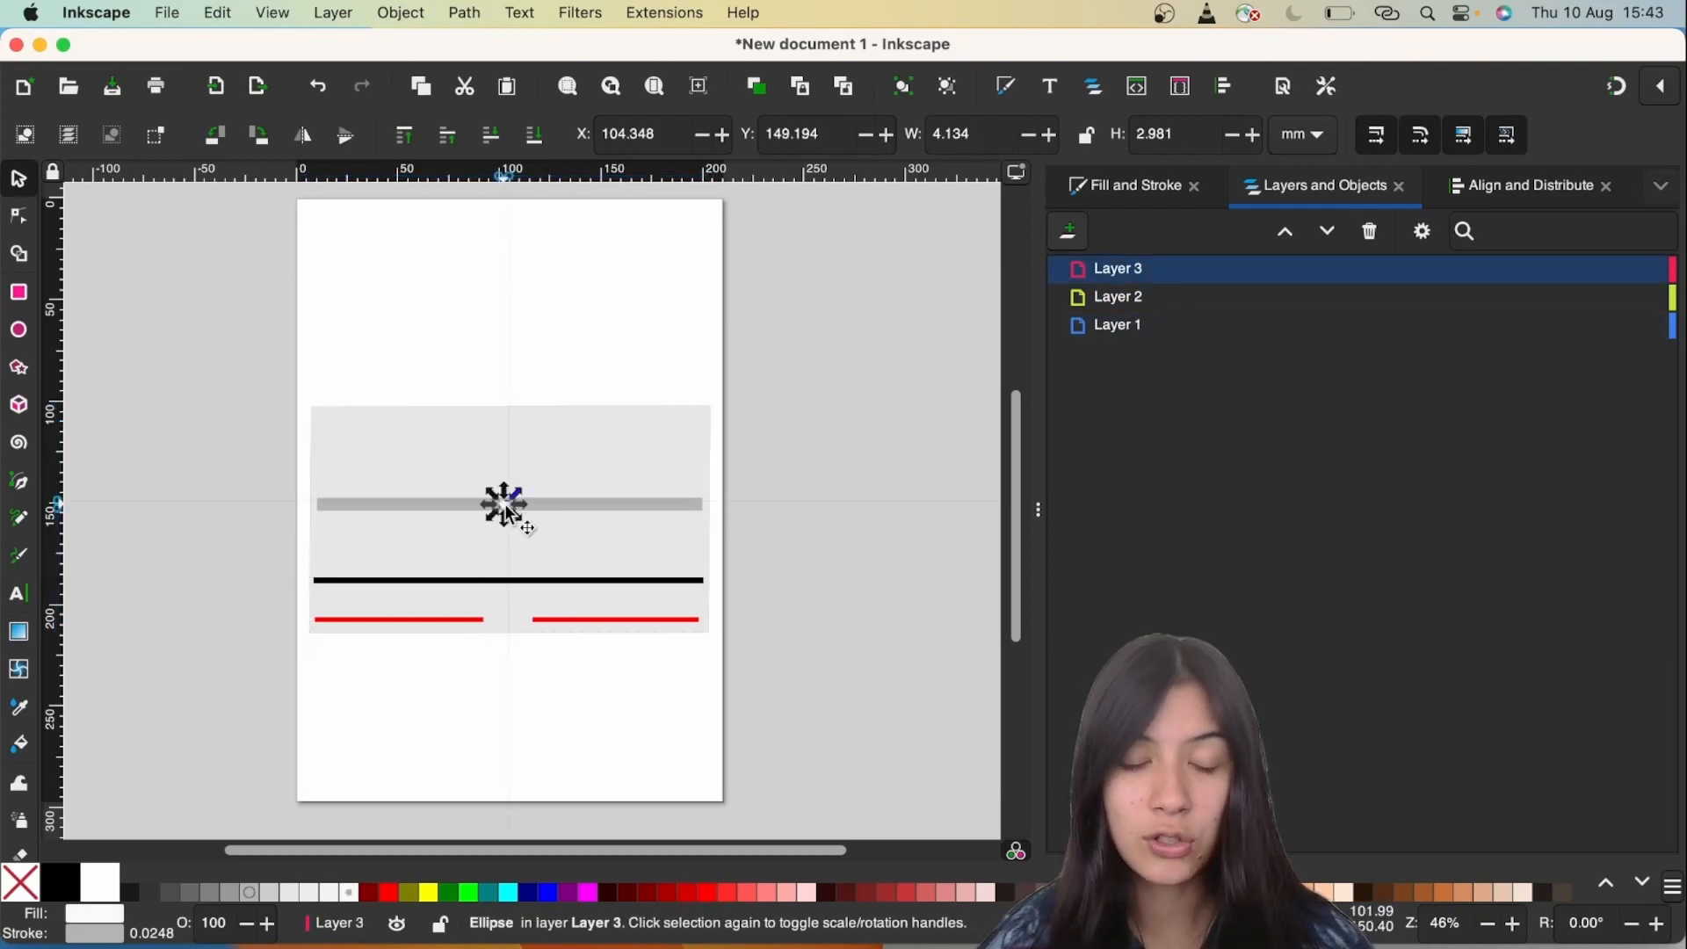
Paste a copy of the white ellipse above the breadboard base and fill it with 40% grey.
{"action": "key", "text": "ctrl+c"}
{"action": "left_click", "coordinate": [478, 323]}
{"action": "key", "text": "ctrl+v"}
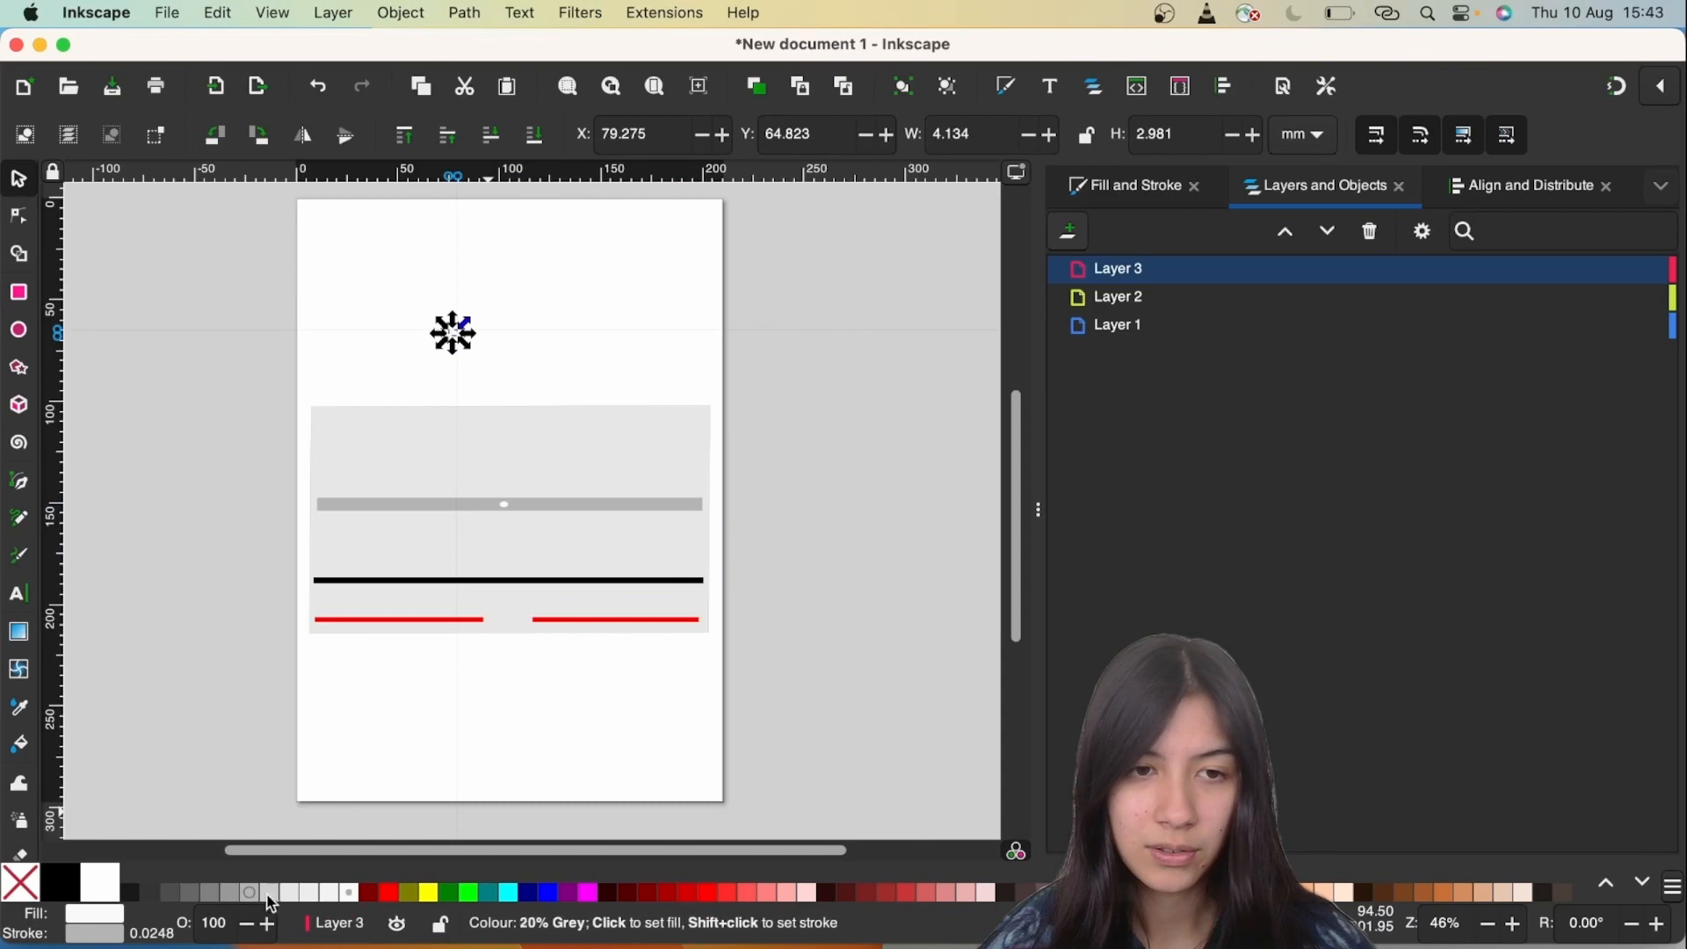
{"action": "left_click", "coordinate": [211, 894]}
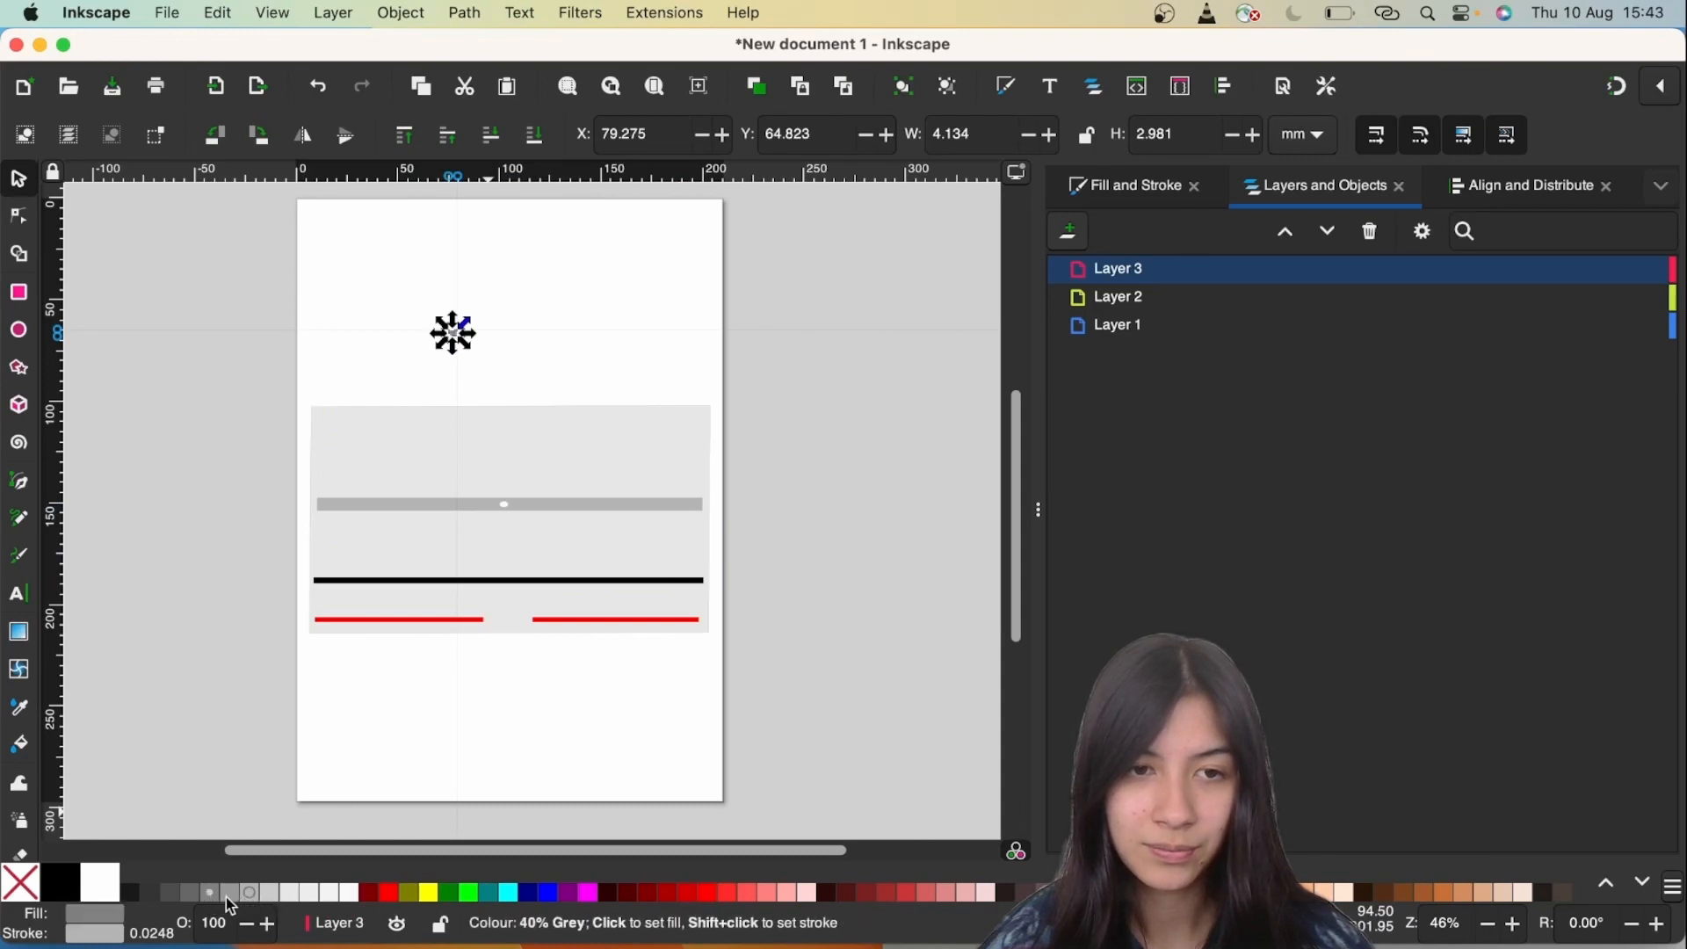
{"action": "left_click", "coordinate": [229, 898]}
{"action": "key", "text": "Delete"}
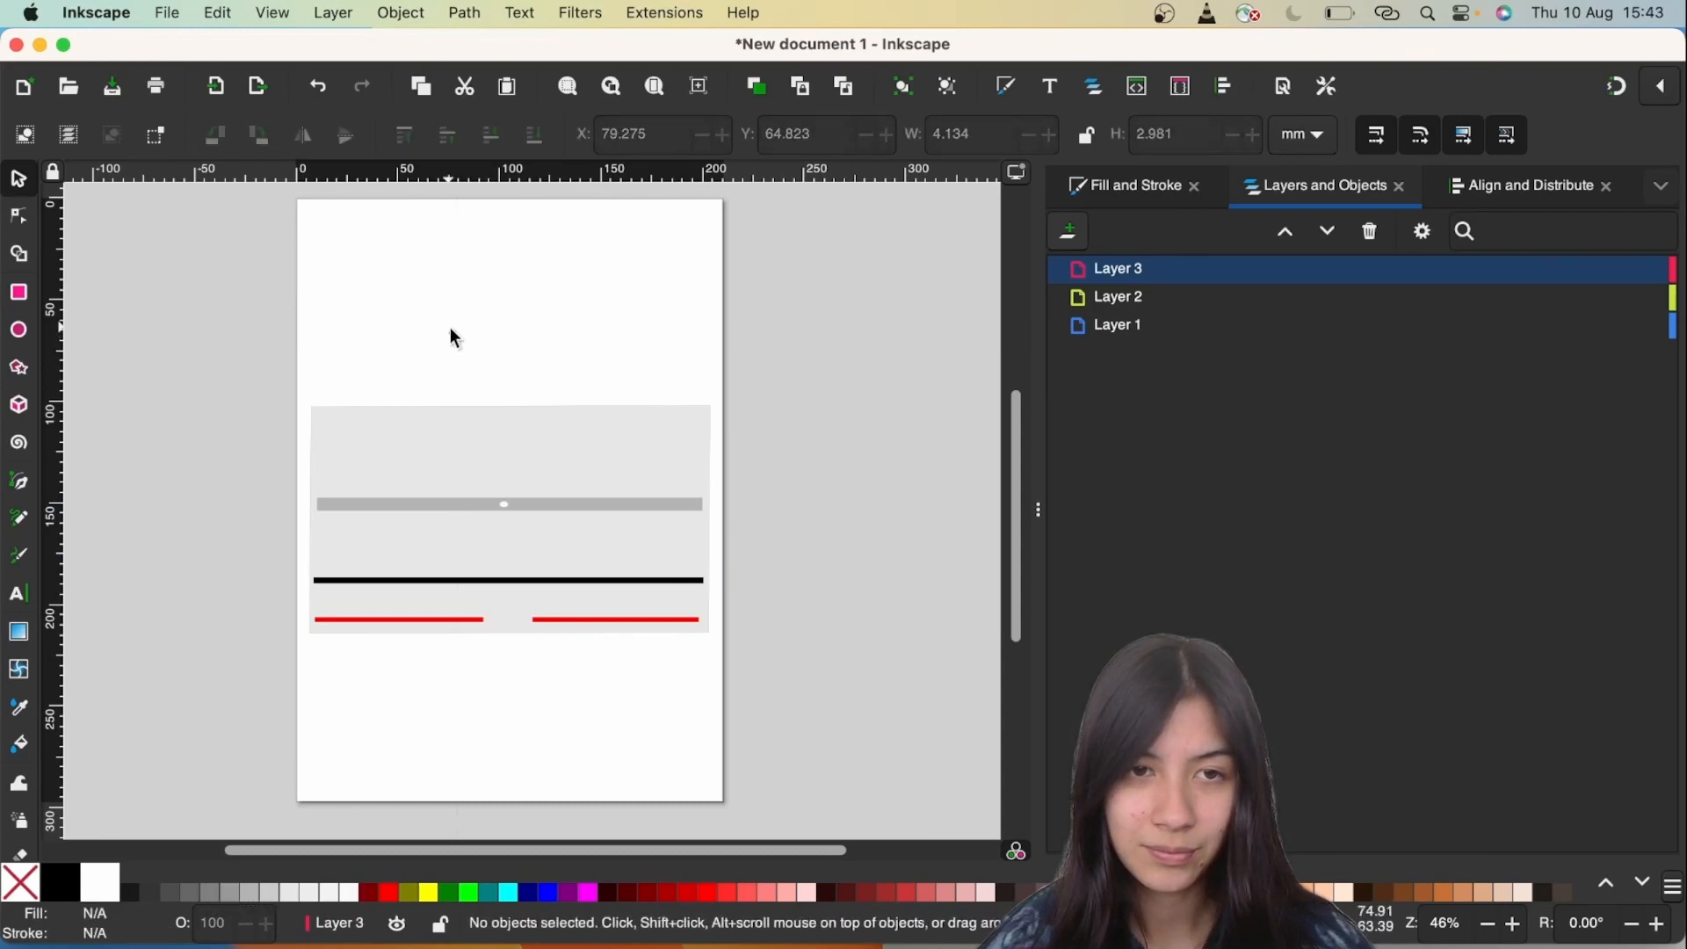
Move the grey ellipse onto the left part of the grey strip, at about X 59.7 mm.
{"action": "left_click", "coordinate": [452, 333]}
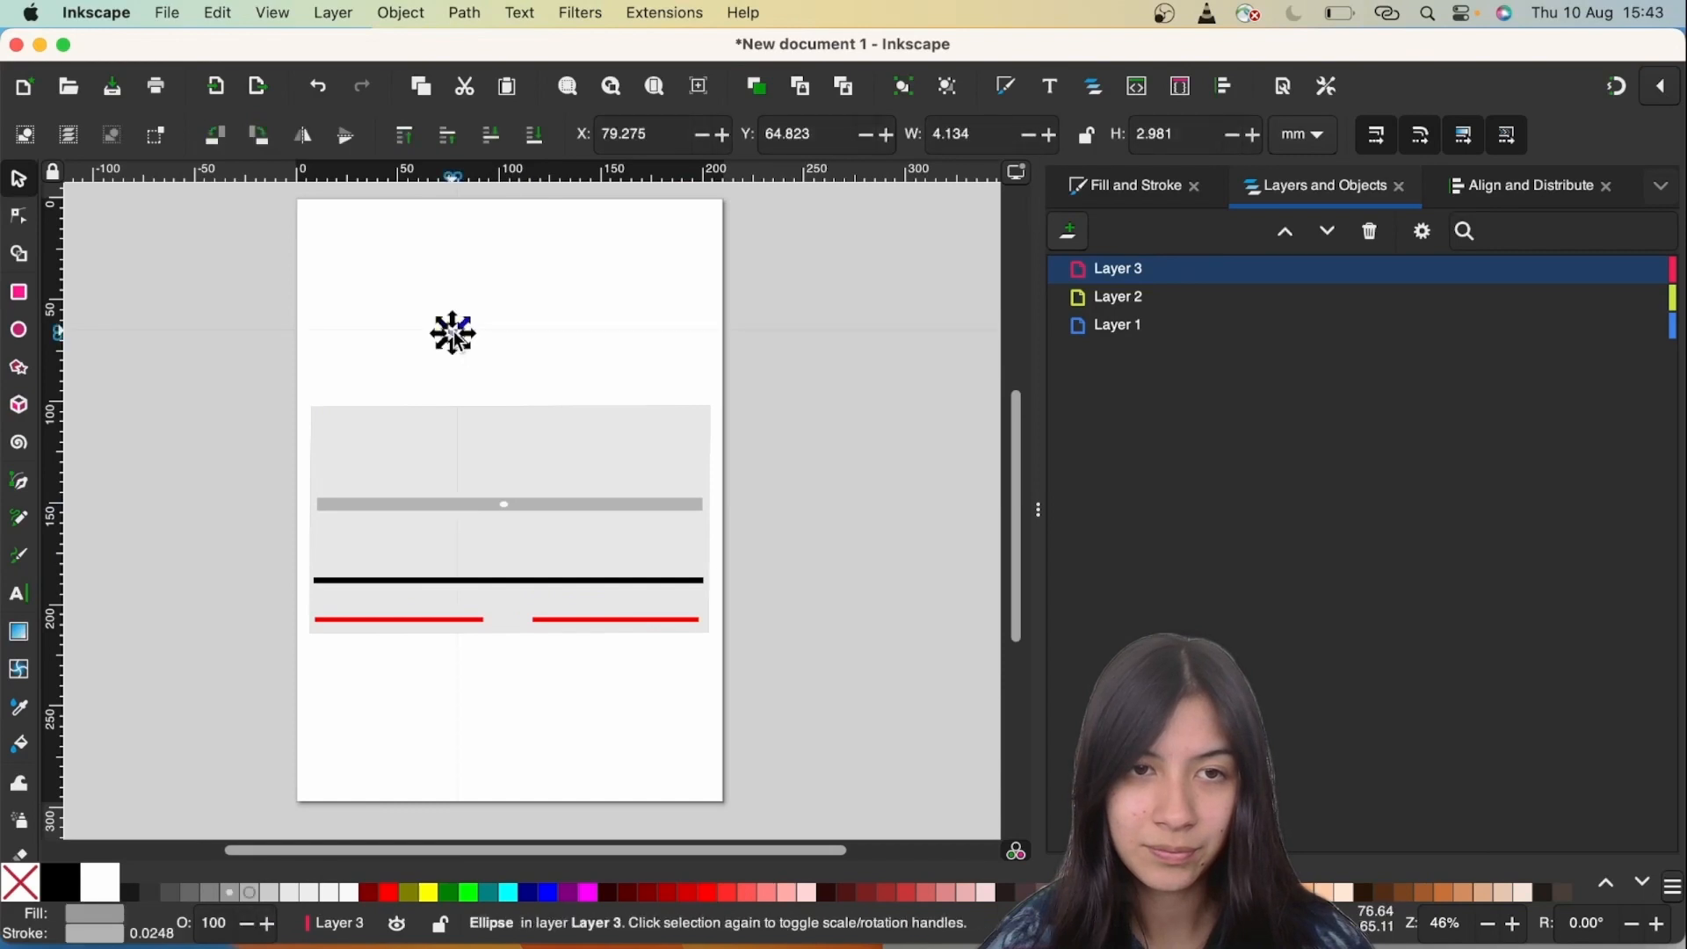
{"action": "left_click_drag", "start_coordinate": [449, 338], "coordinate": [449, 466]}
{"action": "left_click_drag", "start_coordinate": [457, 363], "coordinate": [413, 508]}
{"action": "left_click", "coordinate": [455, 336]}
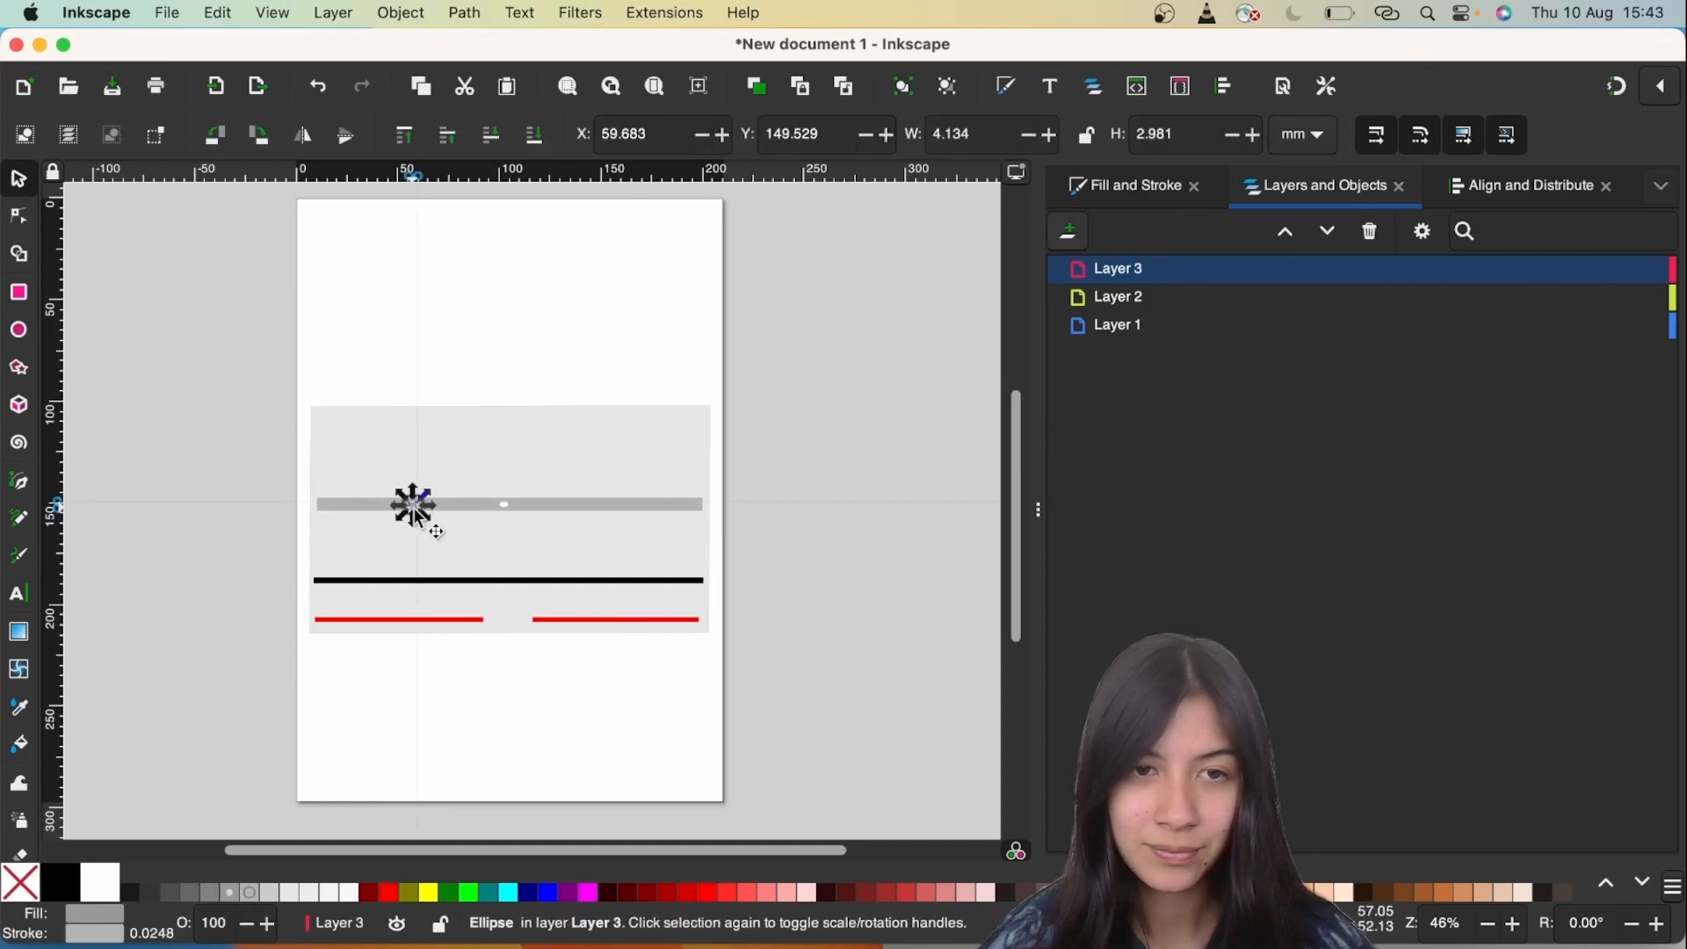
Darken the left ellipse's fill to 50% grey so it stands out from the strip.
{"action": "left_click", "coordinate": [253, 895]}
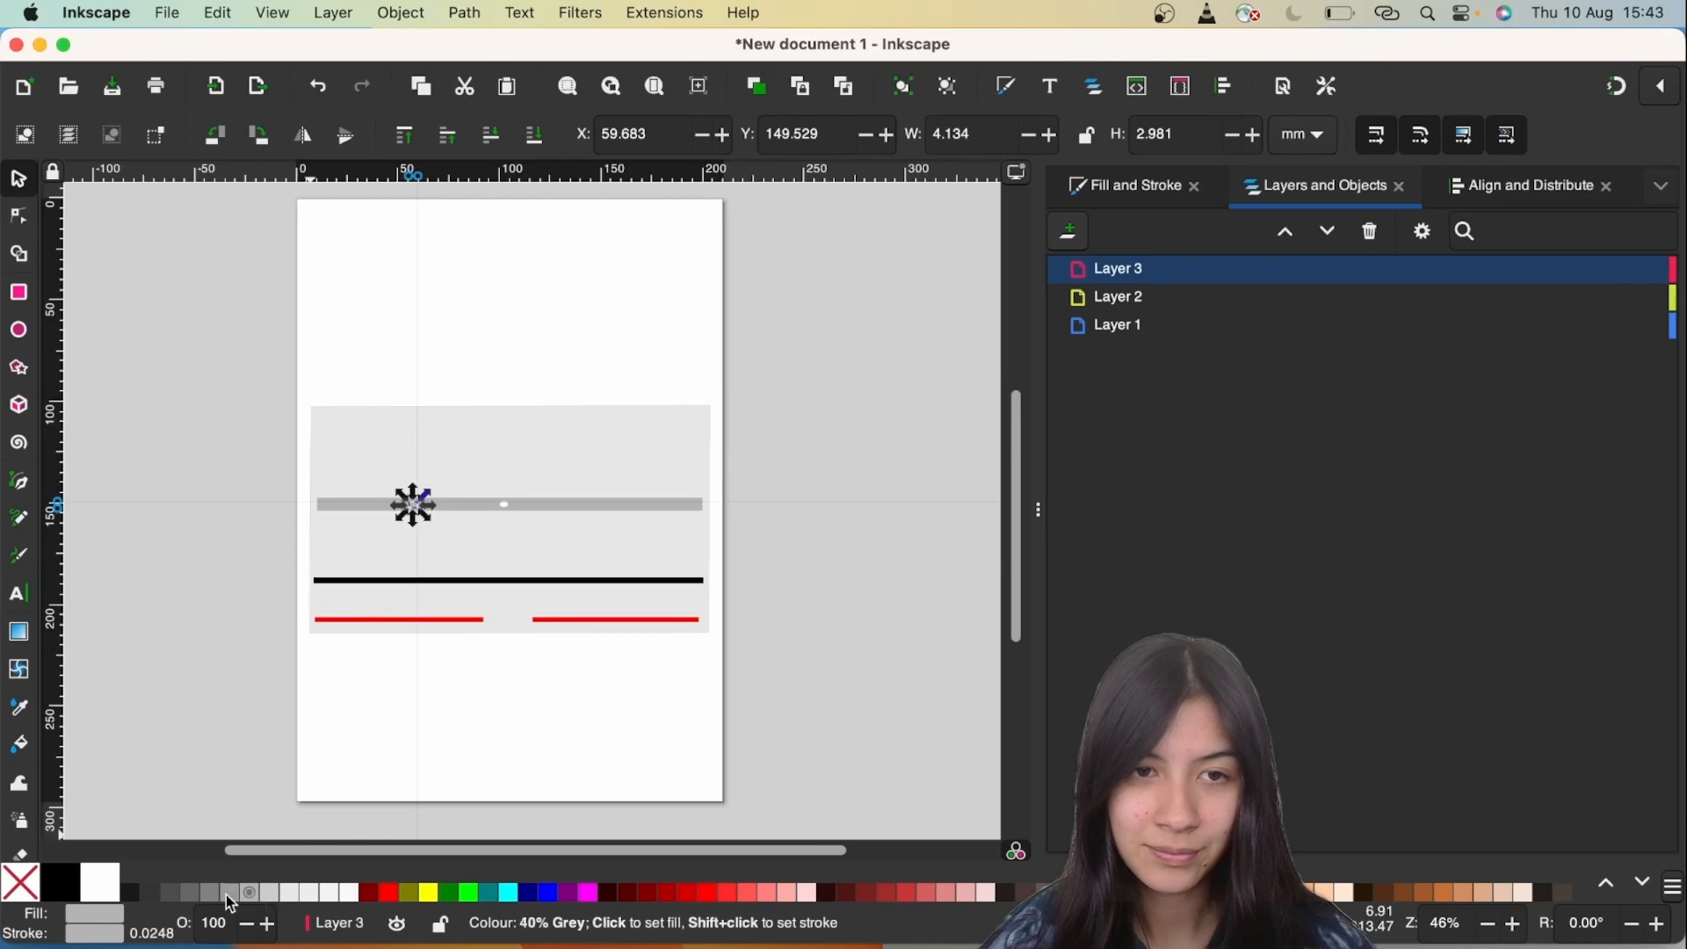
{"action": "left_click", "coordinate": [209, 895]}
{"action": "left_click", "coordinate": [467, 479]}
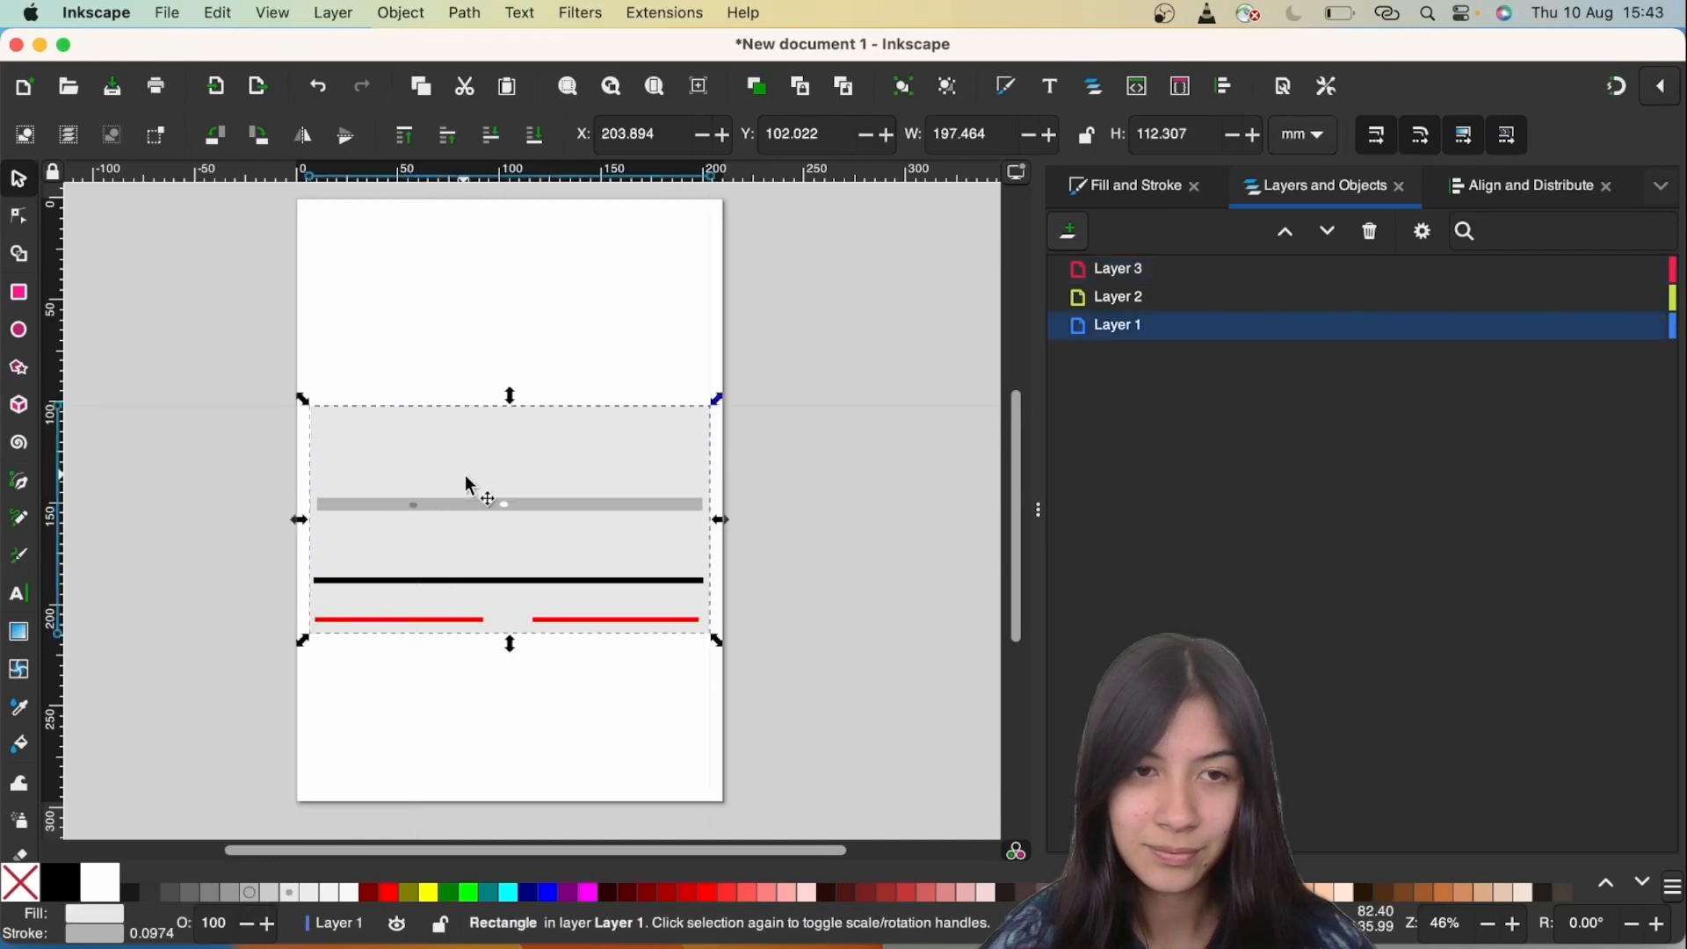
Paste a copy of the dark grey ellipse and position it on the right part of the grey strip.
{"action": "left_click", "coordinate": [414, 502]}
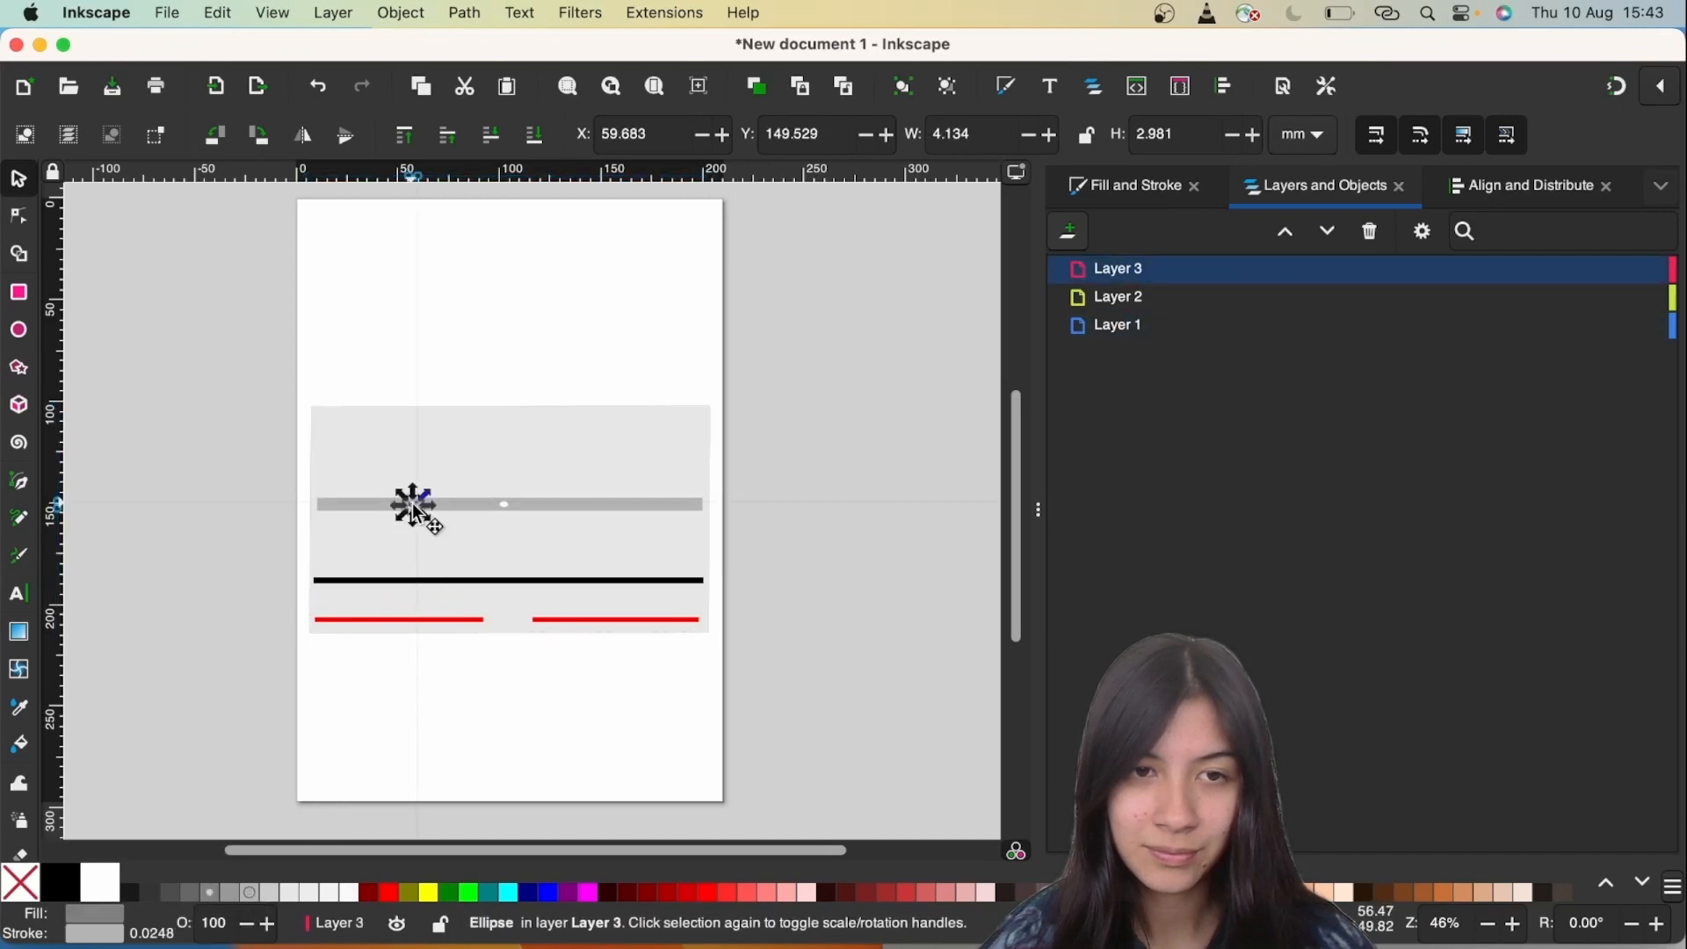
{"action": "key", "text": "ctrl+v"}
{"action": "left_click", "coordinate": [582, 497]}
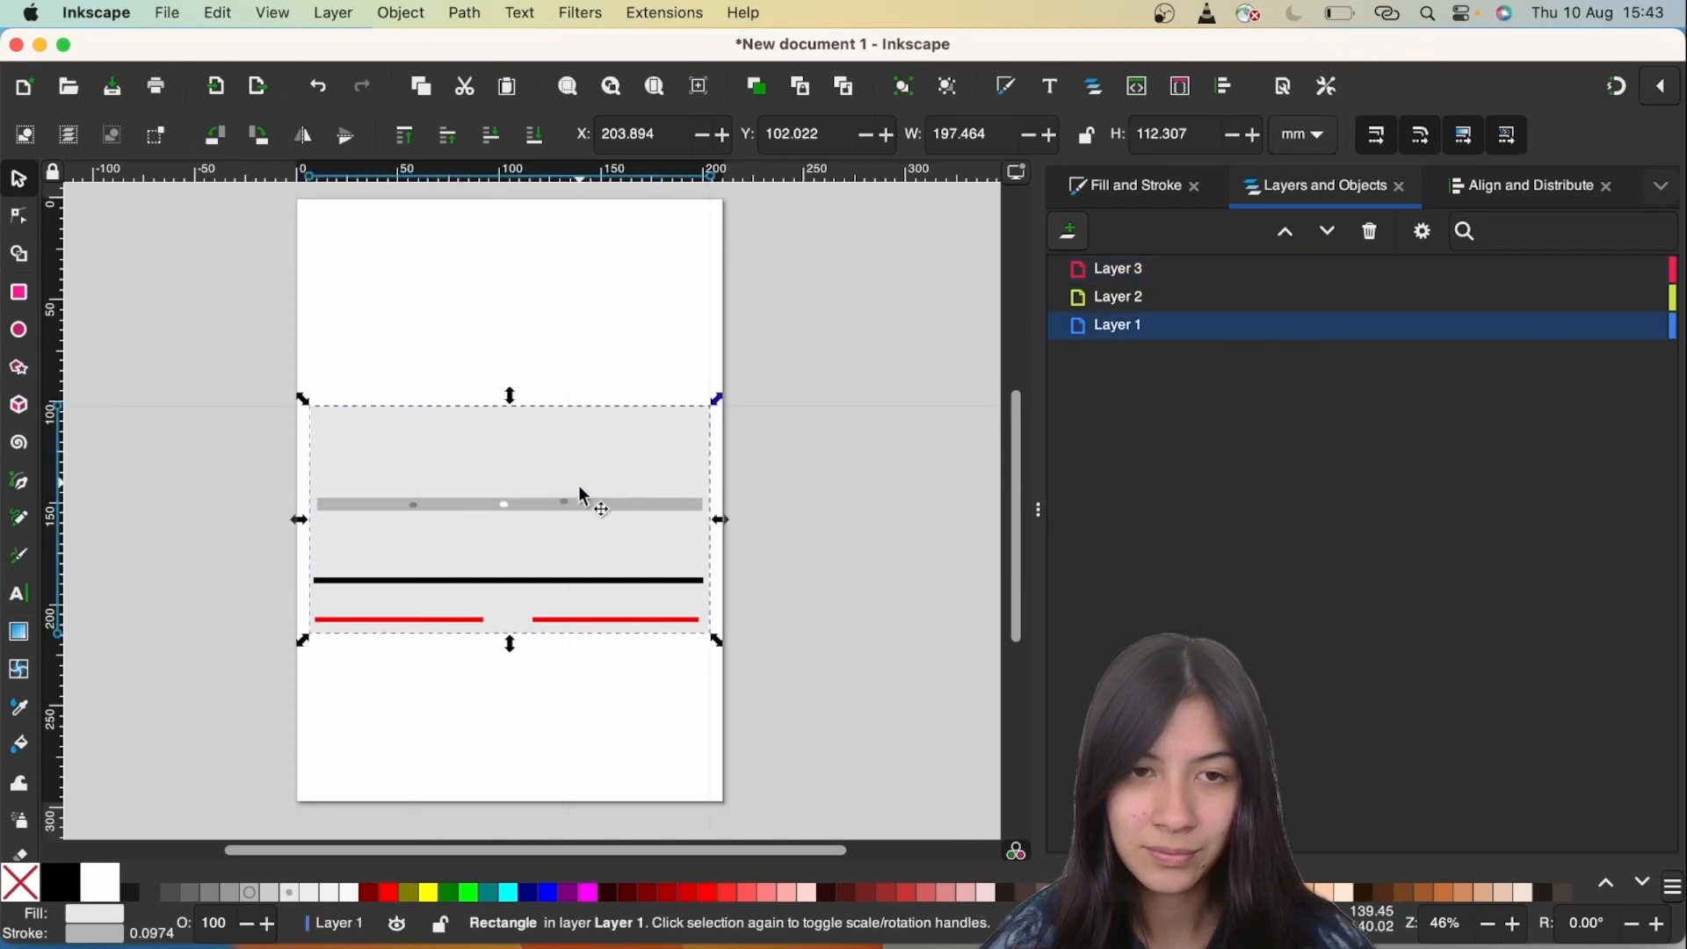
{"action": "left_click", "coordinate": [566, 501]}
{"action": "left_click_drag", "start_coordinate": [567, 501], "coordinate": [589, 503]}
{"action": "left_click", "coordinate": [543, 543]}
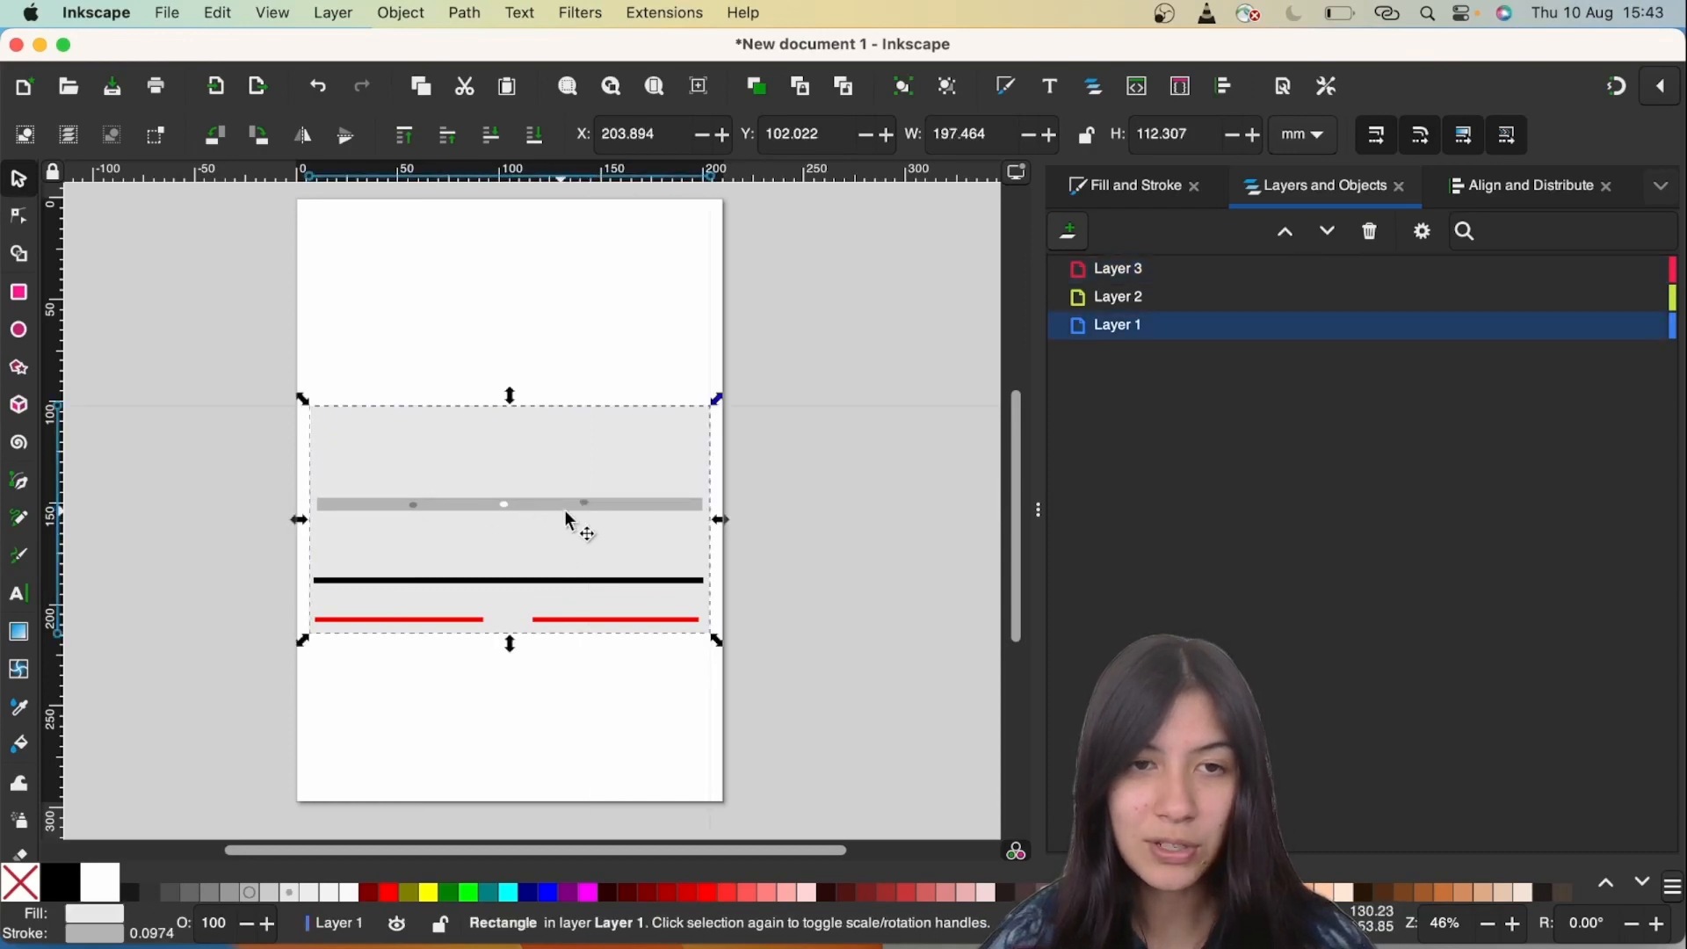
Select all three ellipses, align their bottom edges relative to the selection area, and space them evenly along the strip.
{"action": "left_click", "coordinate": [413, 505]}
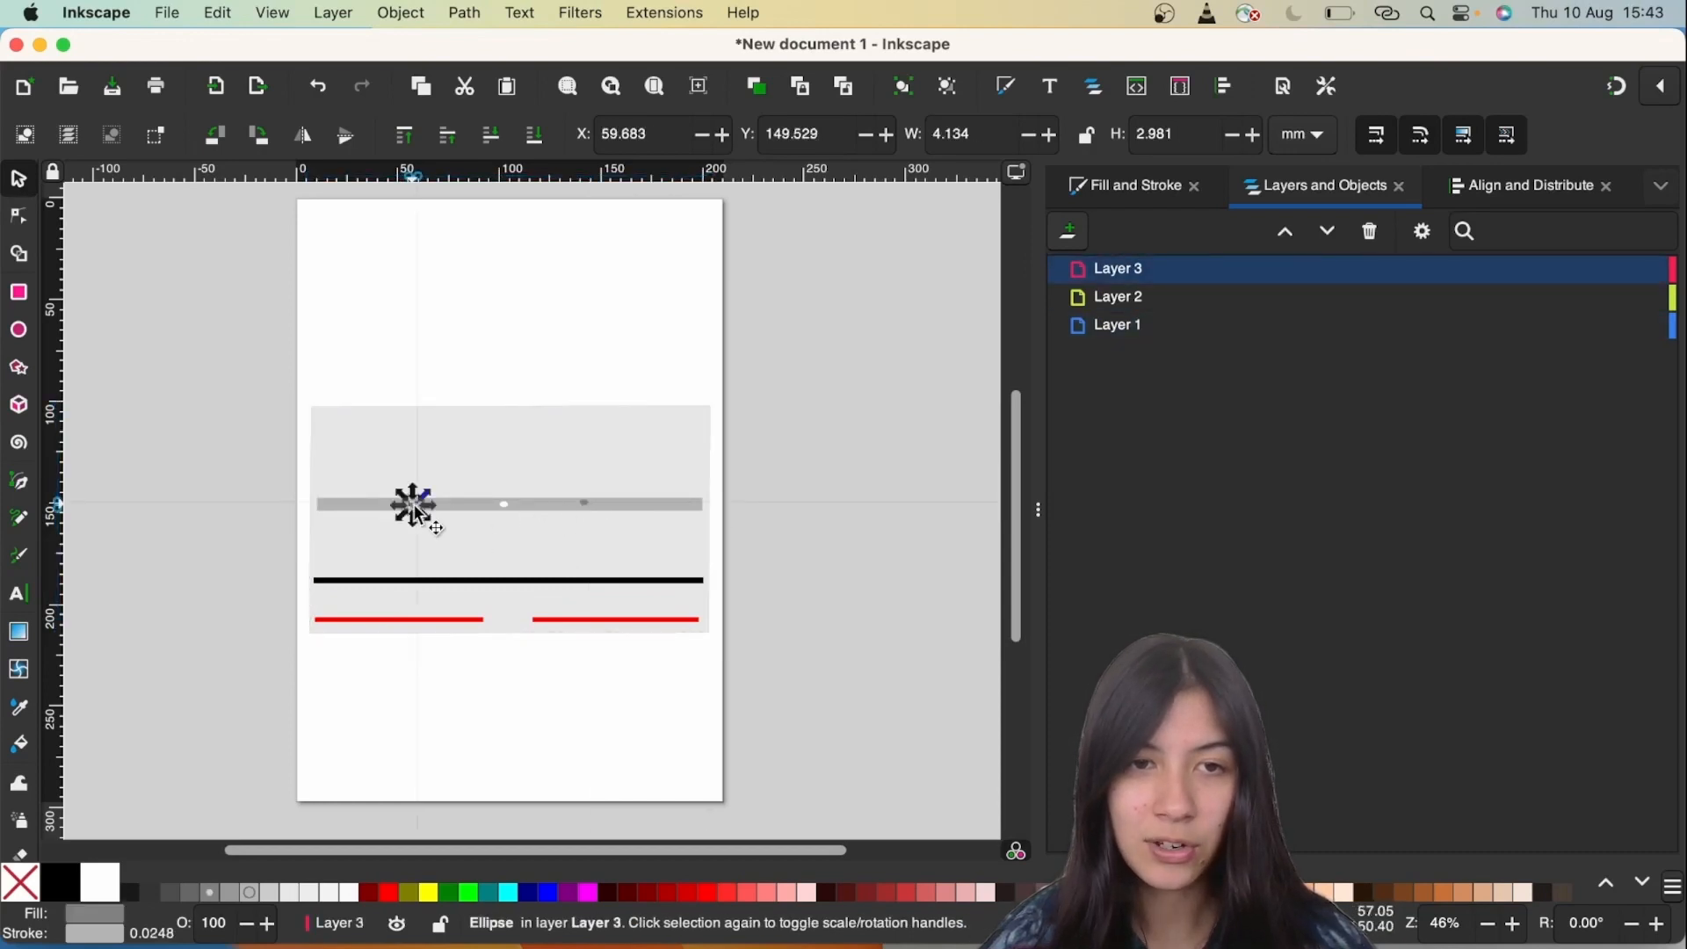
{"action": "left_click", "coordinate": [504, 504], "text": "shift"}
{"action": "left_click", "coordinate": [586, 504], "text": "shift"}
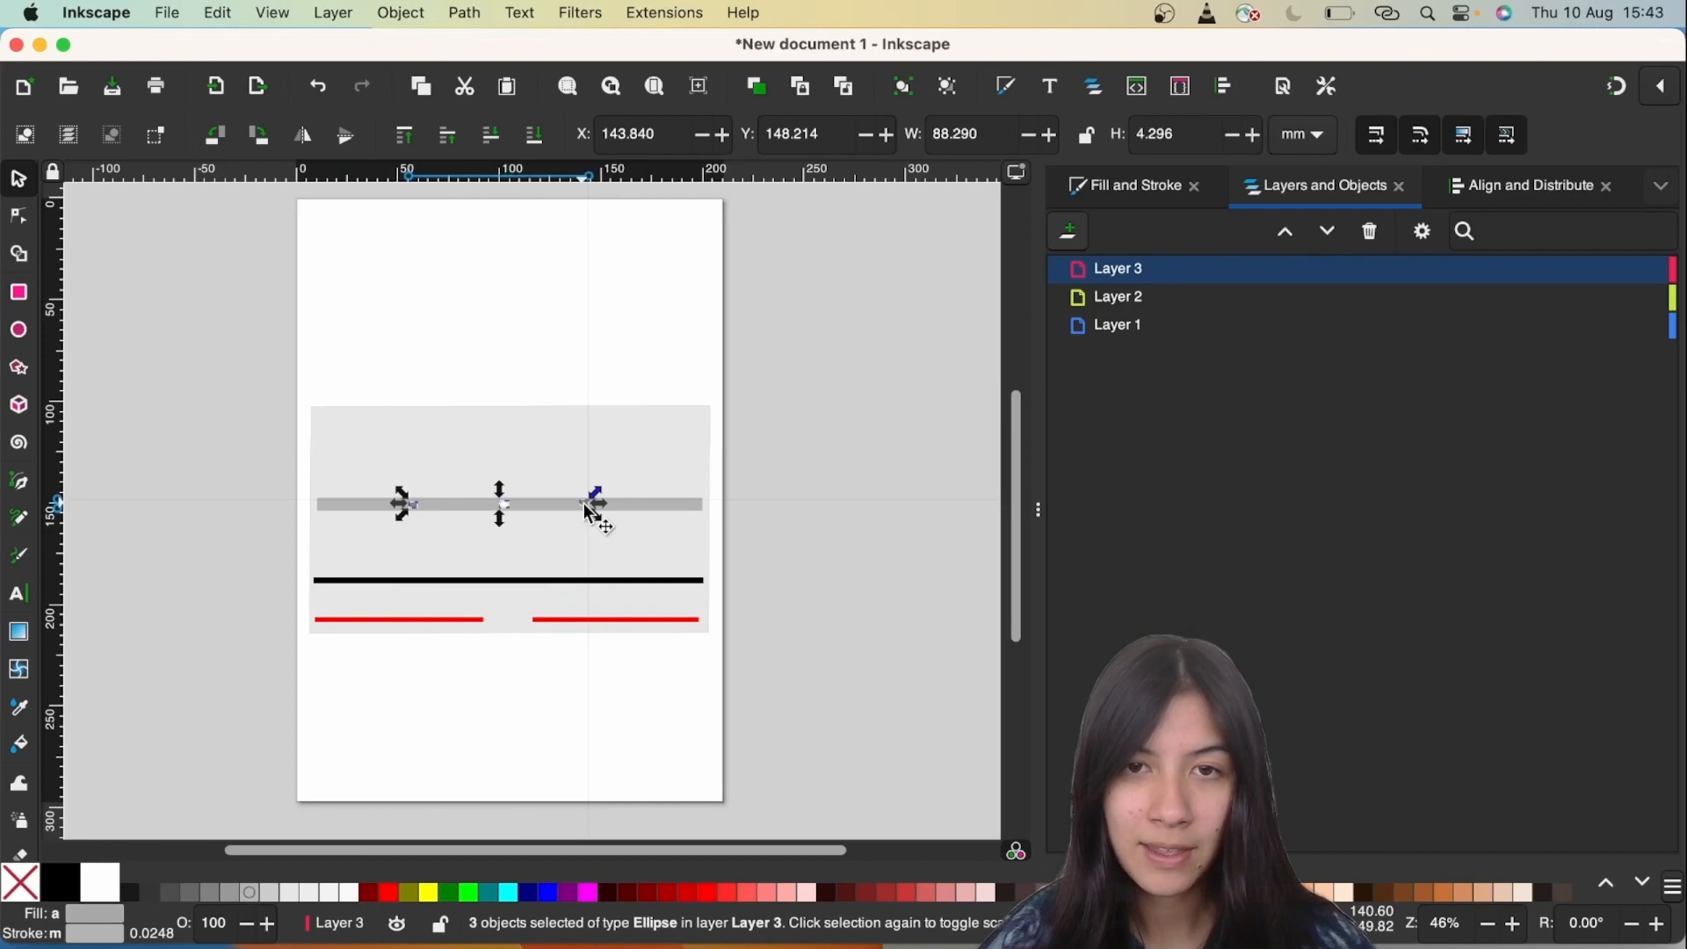
{"action": "key", "text": "ctrl+shift+a"}
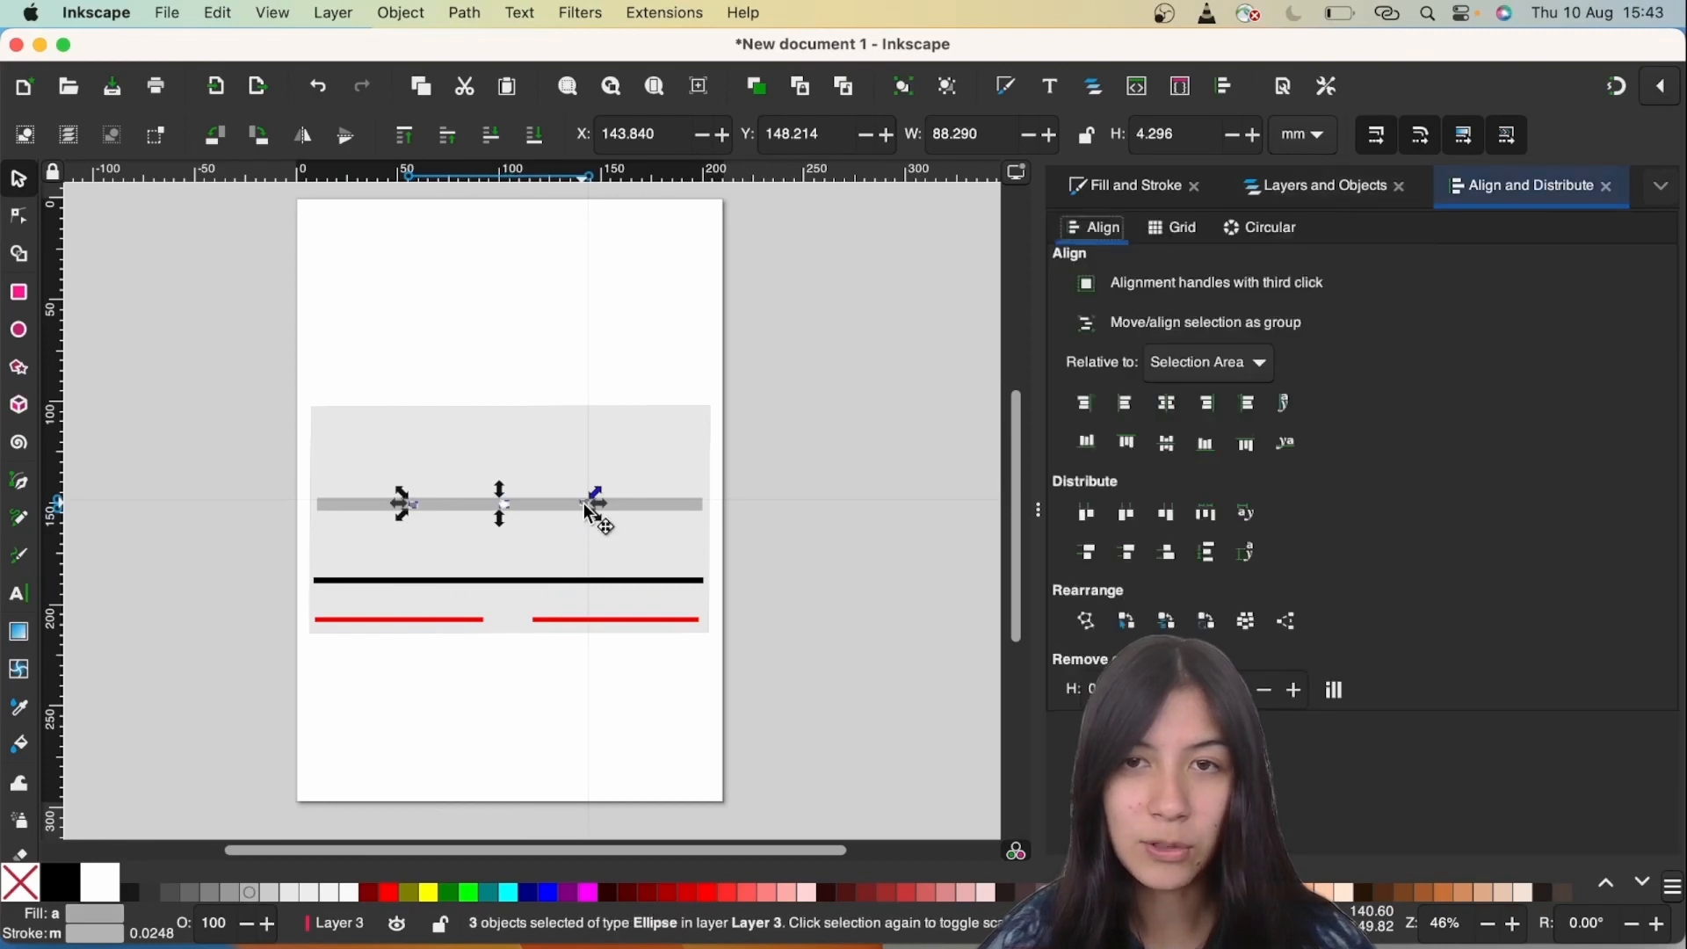
{"action": "left_click", "coordinate": [1207, 445]}
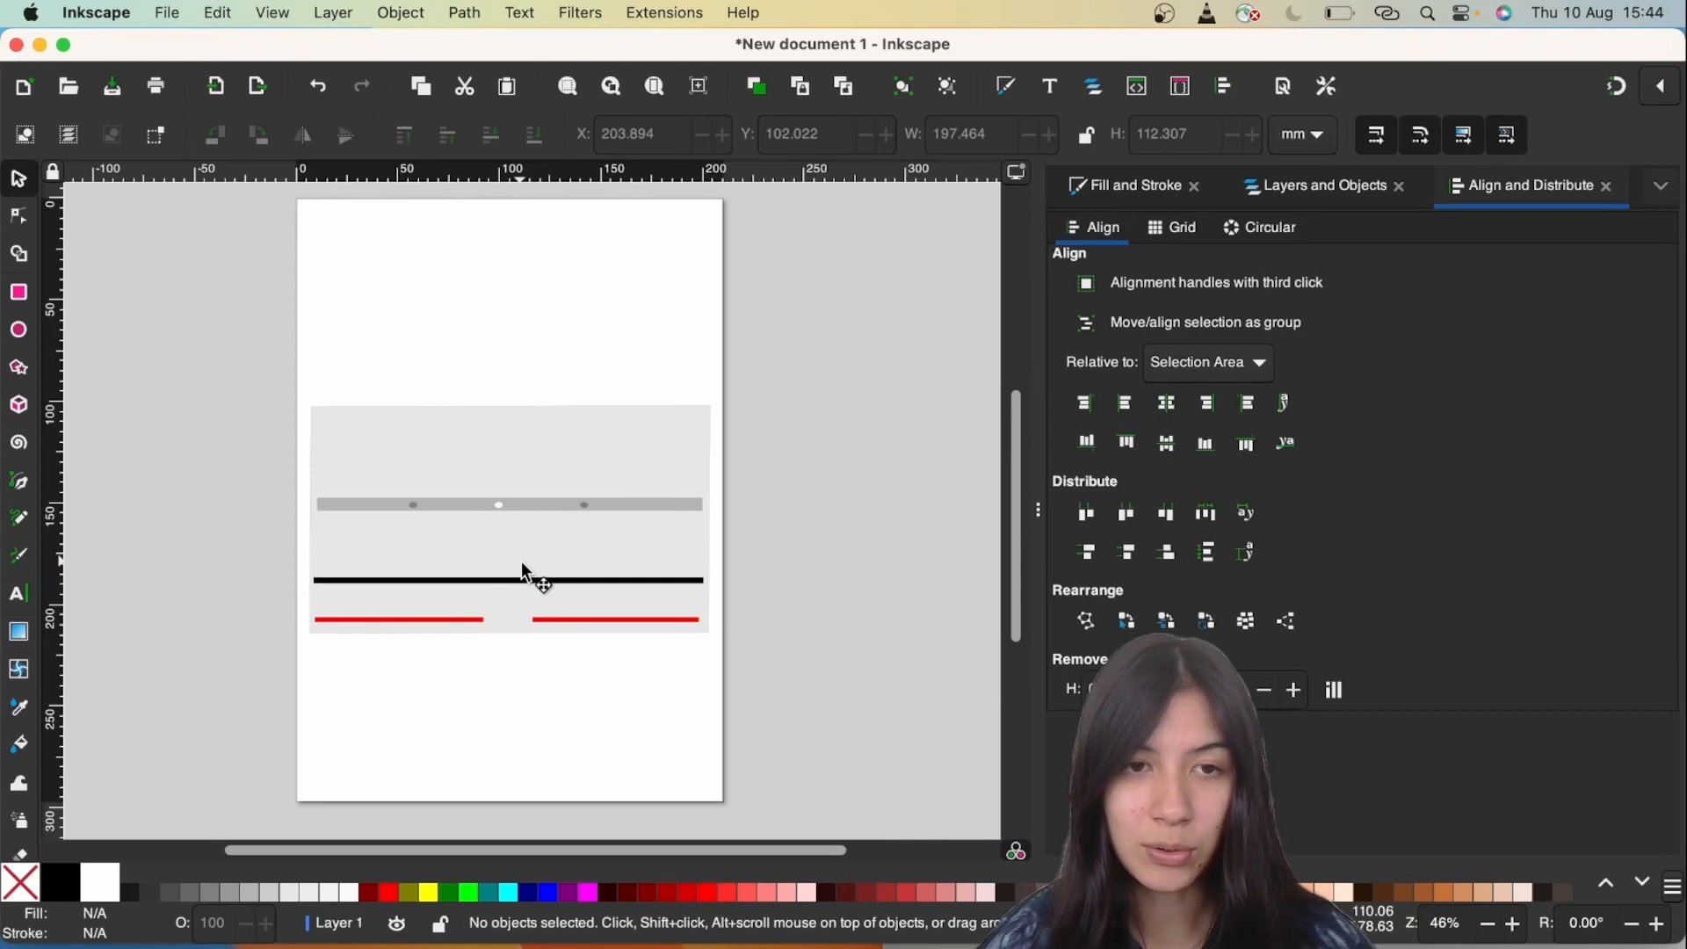
Distribute the three ellipses along the grey strip by their left edges, relative to the strip as the first selected object.
{"action": "left_click", "coordinate": [392, 507]}
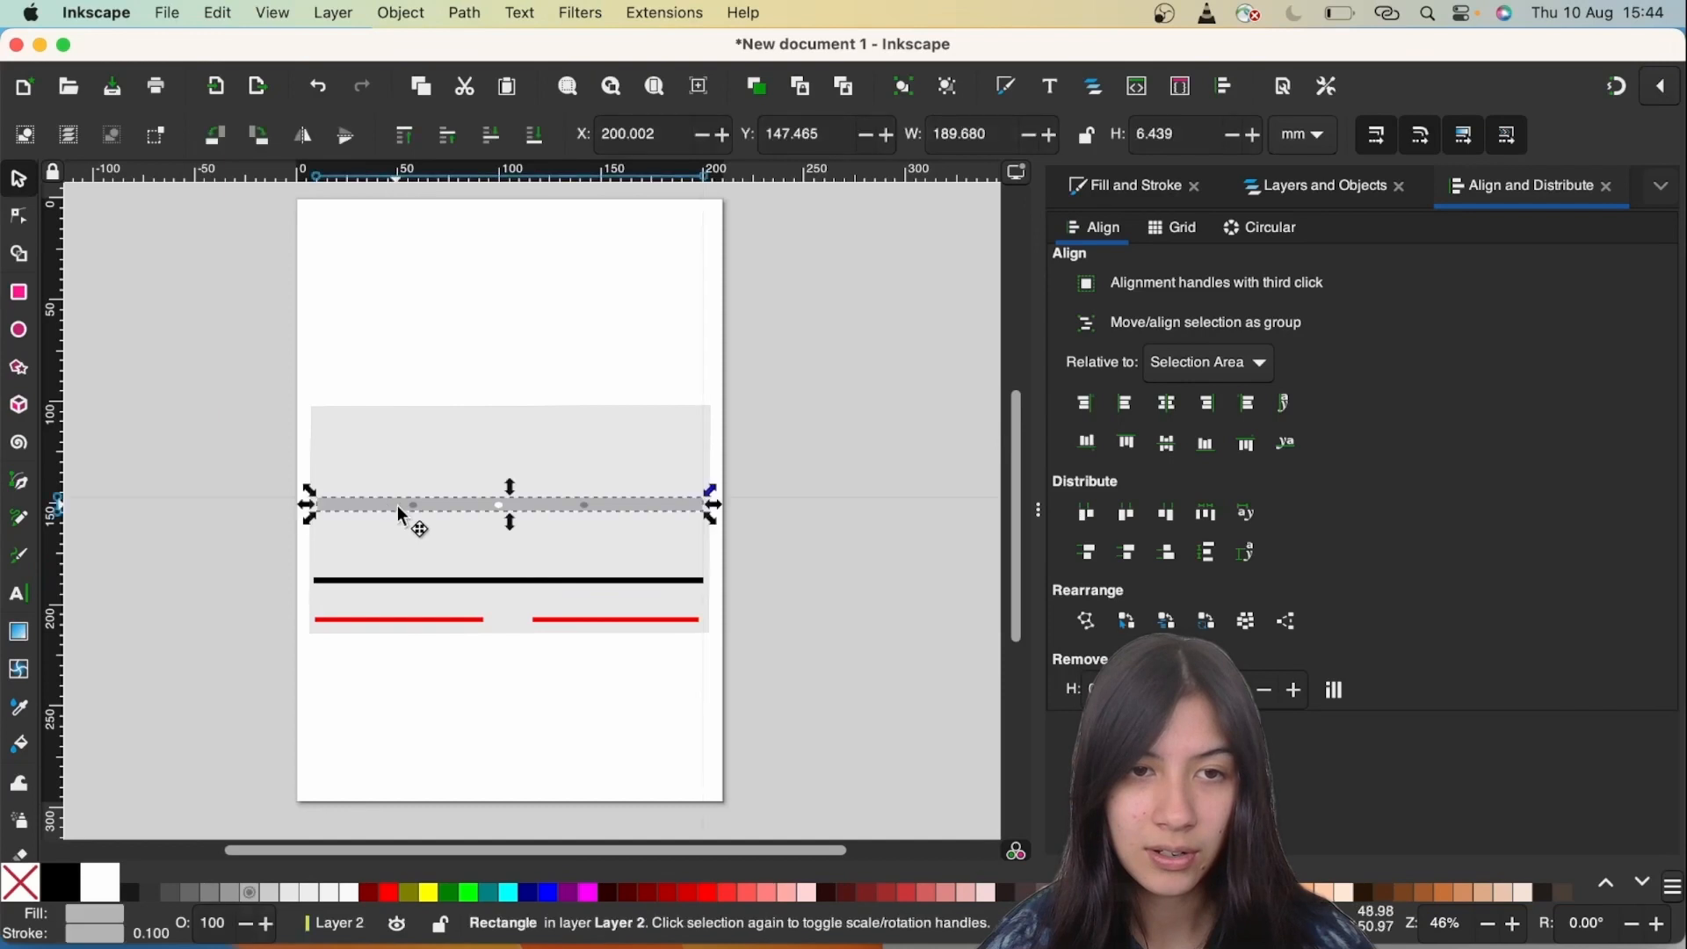
{"action": "left_click", "coordinate": [415, 507], "text": "shift"}
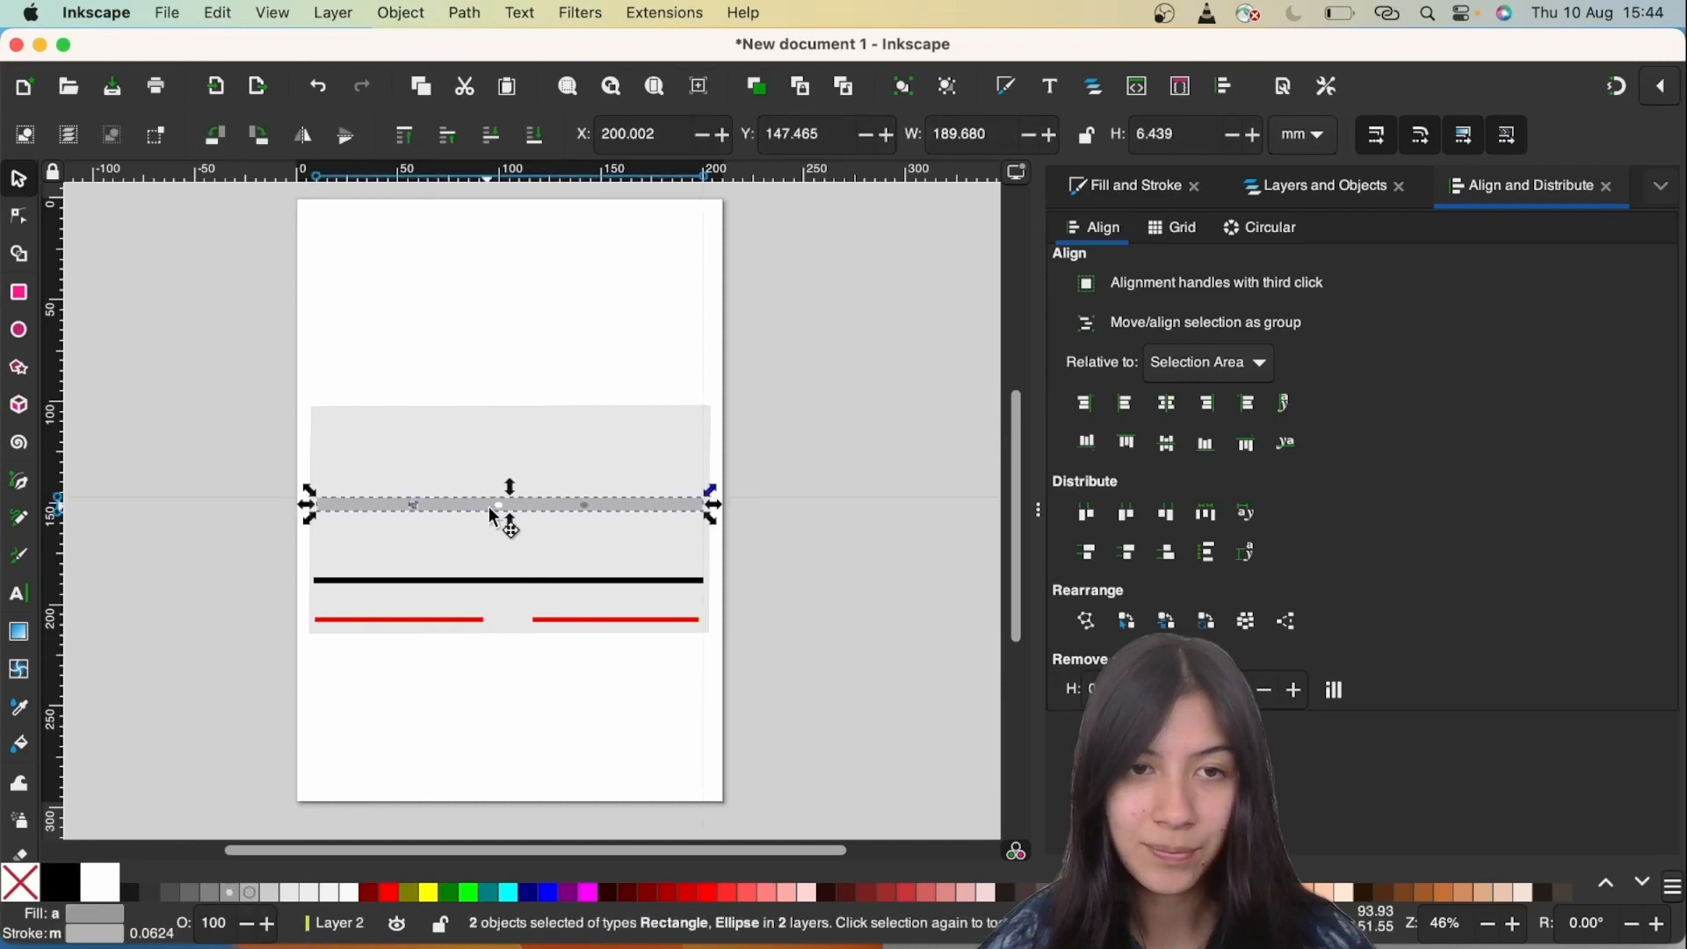
{"action": "left_click", "coordinate": [582, 506], "text": "shift"}
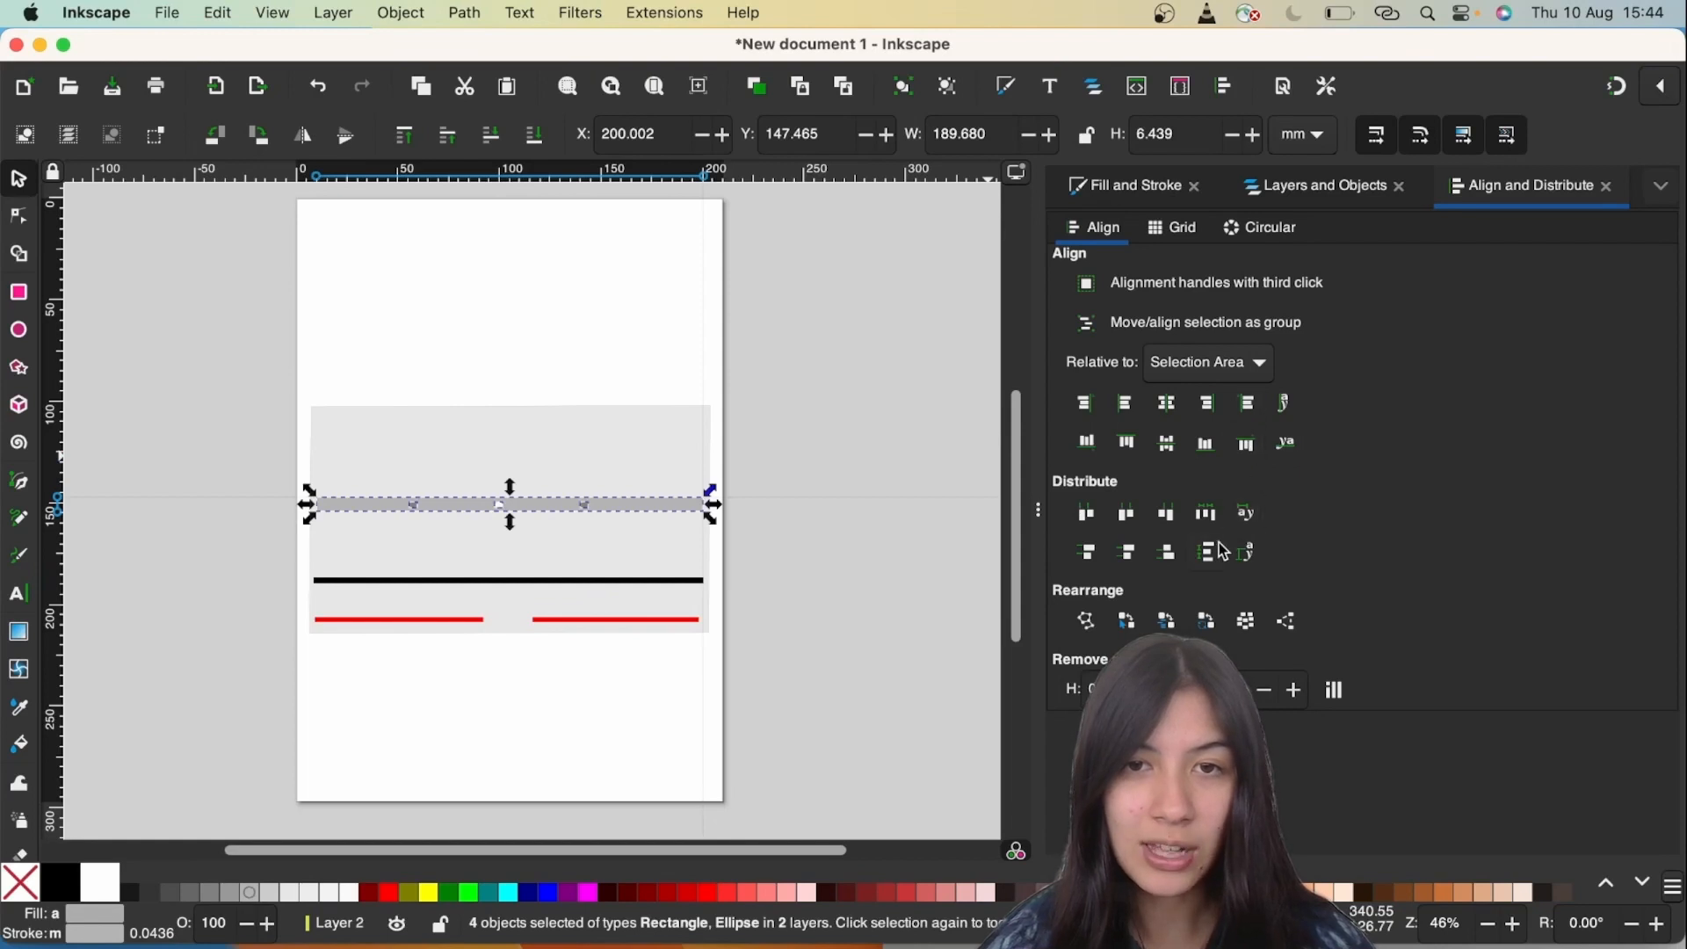
{"action": "left_click", "coordinate": [1222, 363]}
{"action": "left_click", "coordinate": [1218, 220]}
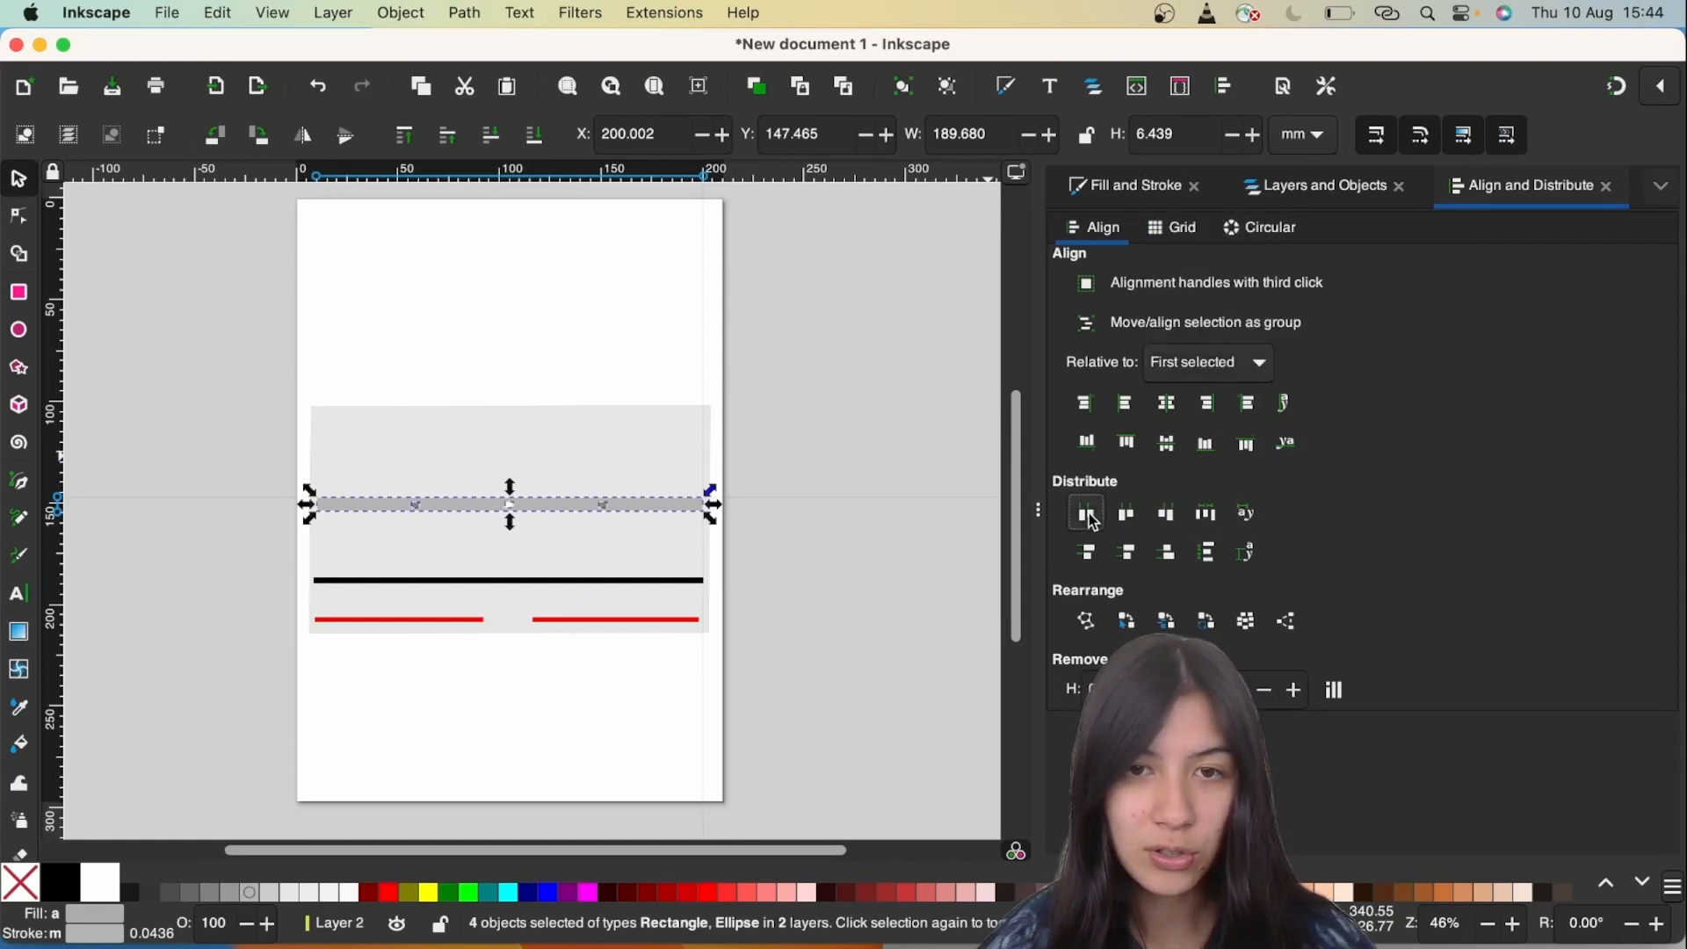
{"action": "left_click", "coordinate": [819, 577]}
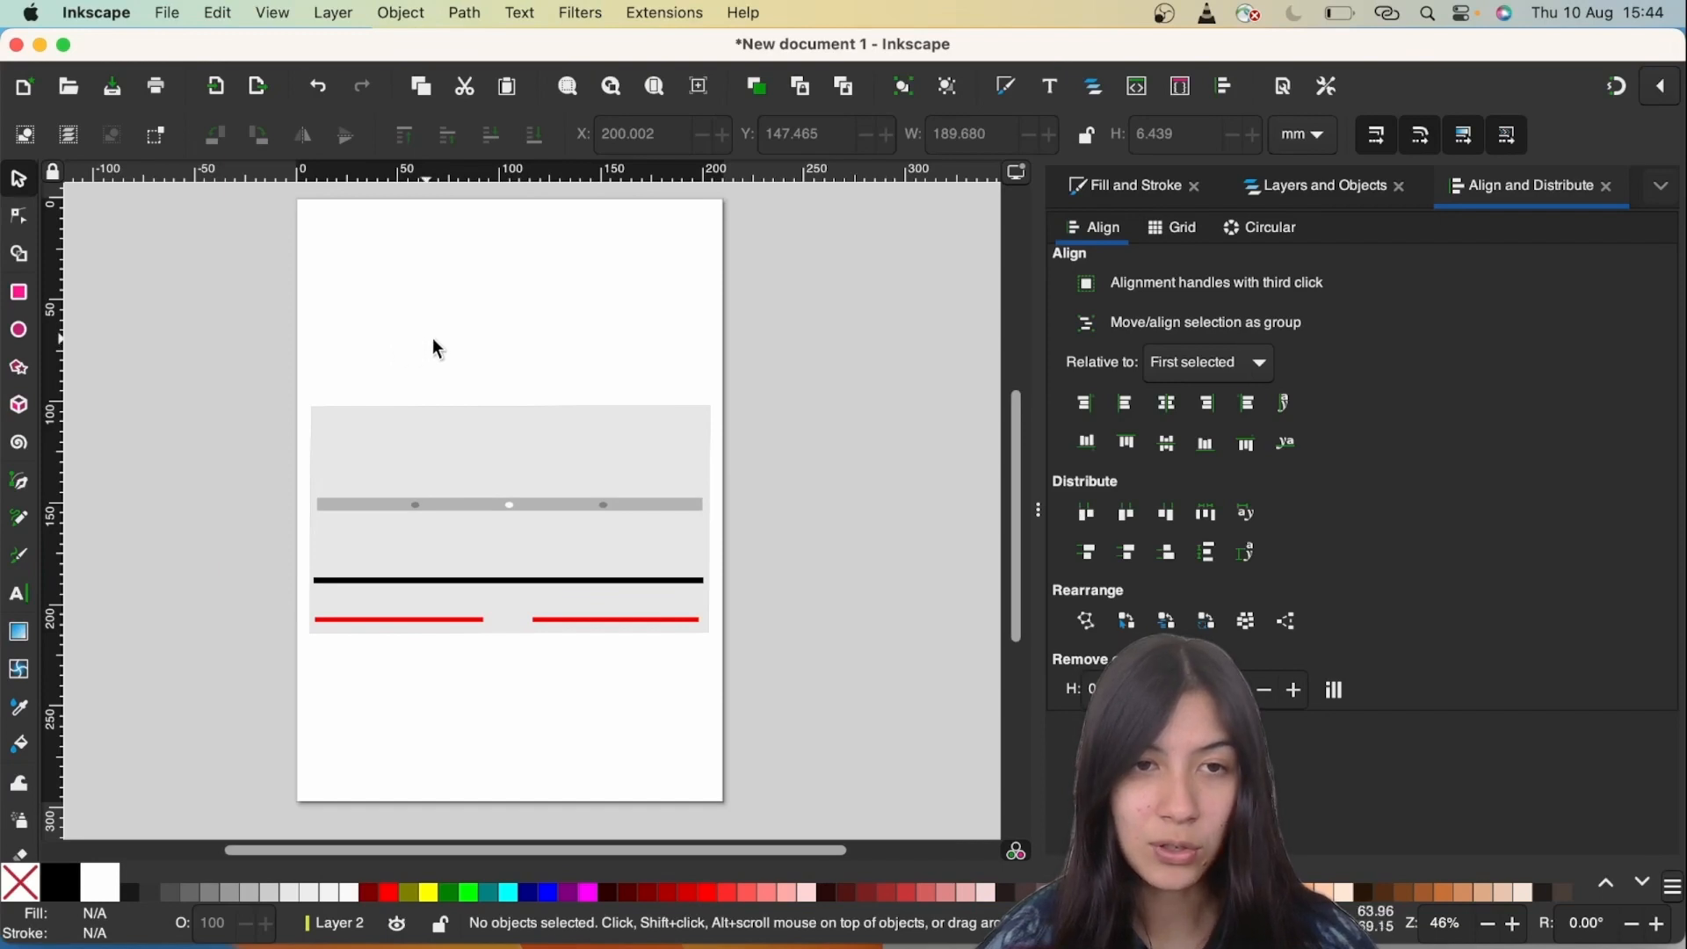
{"action": "left_click", "coordinate": [484, 442]}
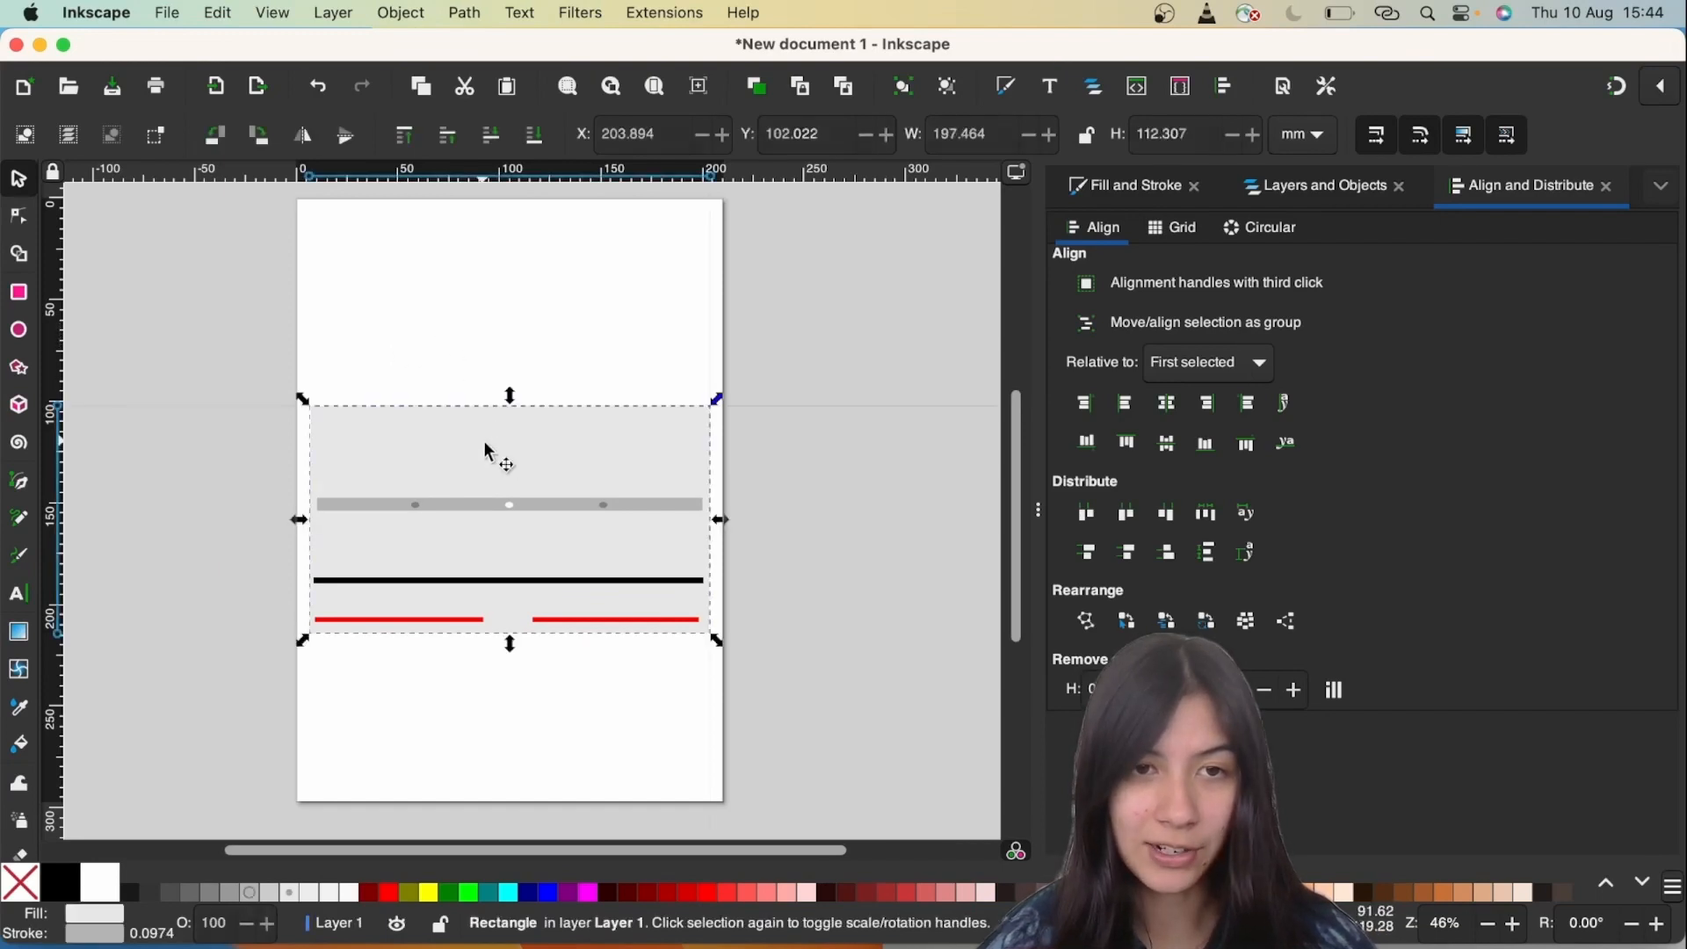
Lock Layer 1 so the light grey breadboard base cannot be selected or moved, and clear the selection.
{"action": "left_click", "coordinate": [1315, 186]}
{"action": "left_click", "coordinate": [1656, 327]}
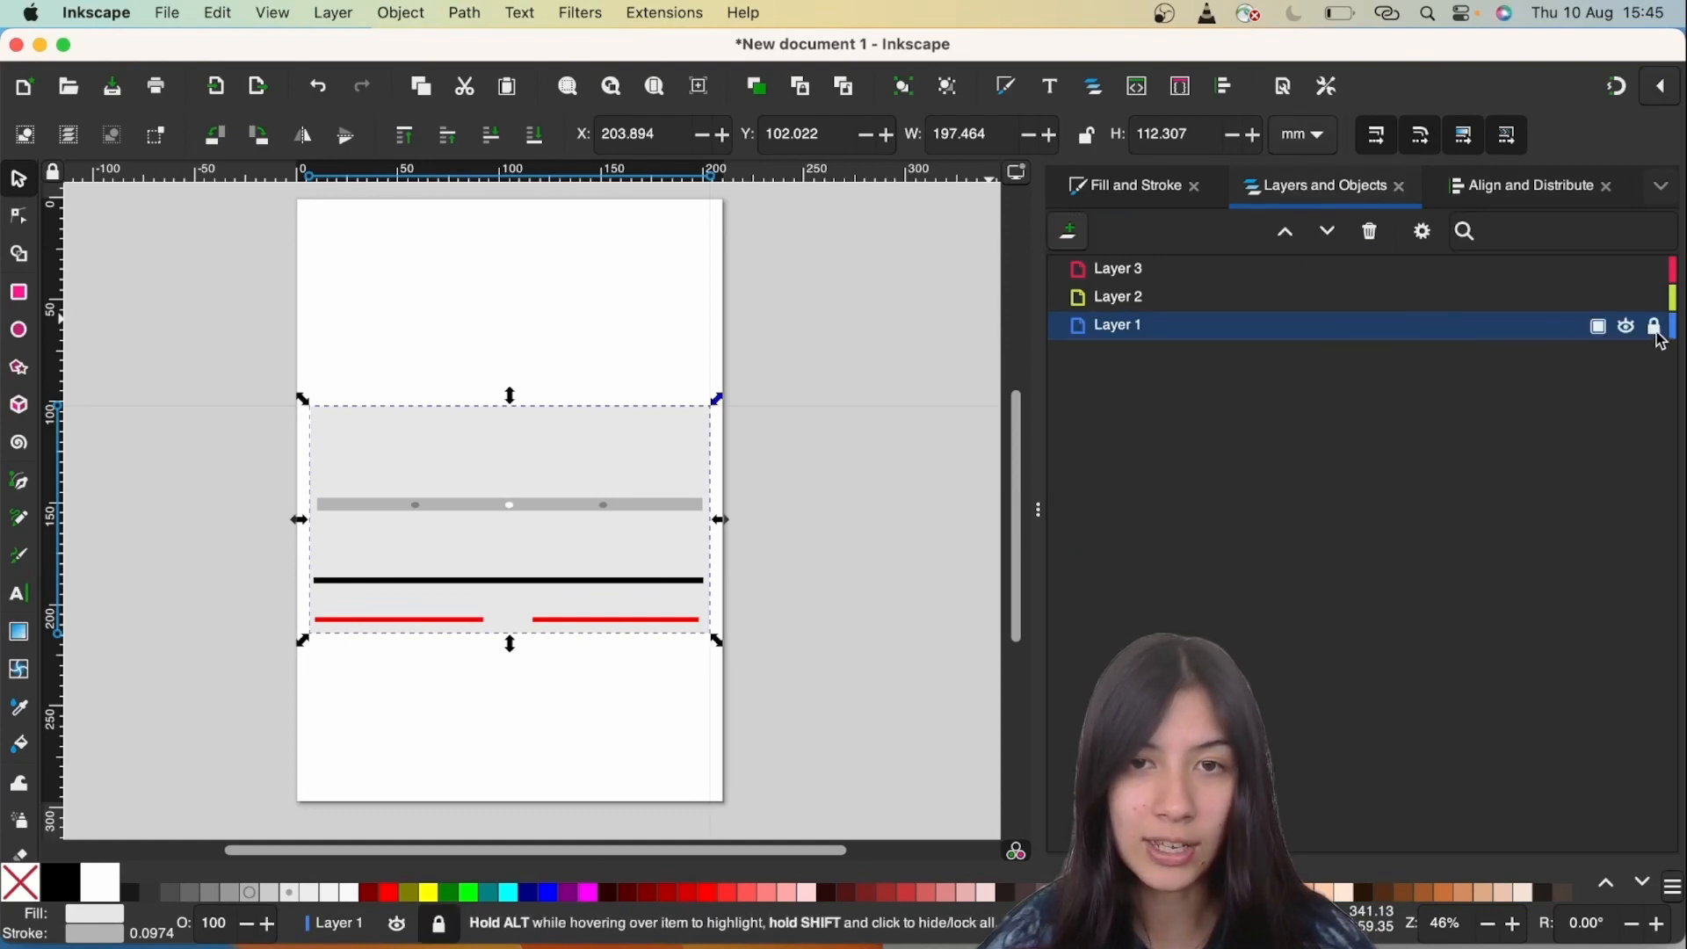
{"action": "left_click", "coordinate": [1653, 330]}
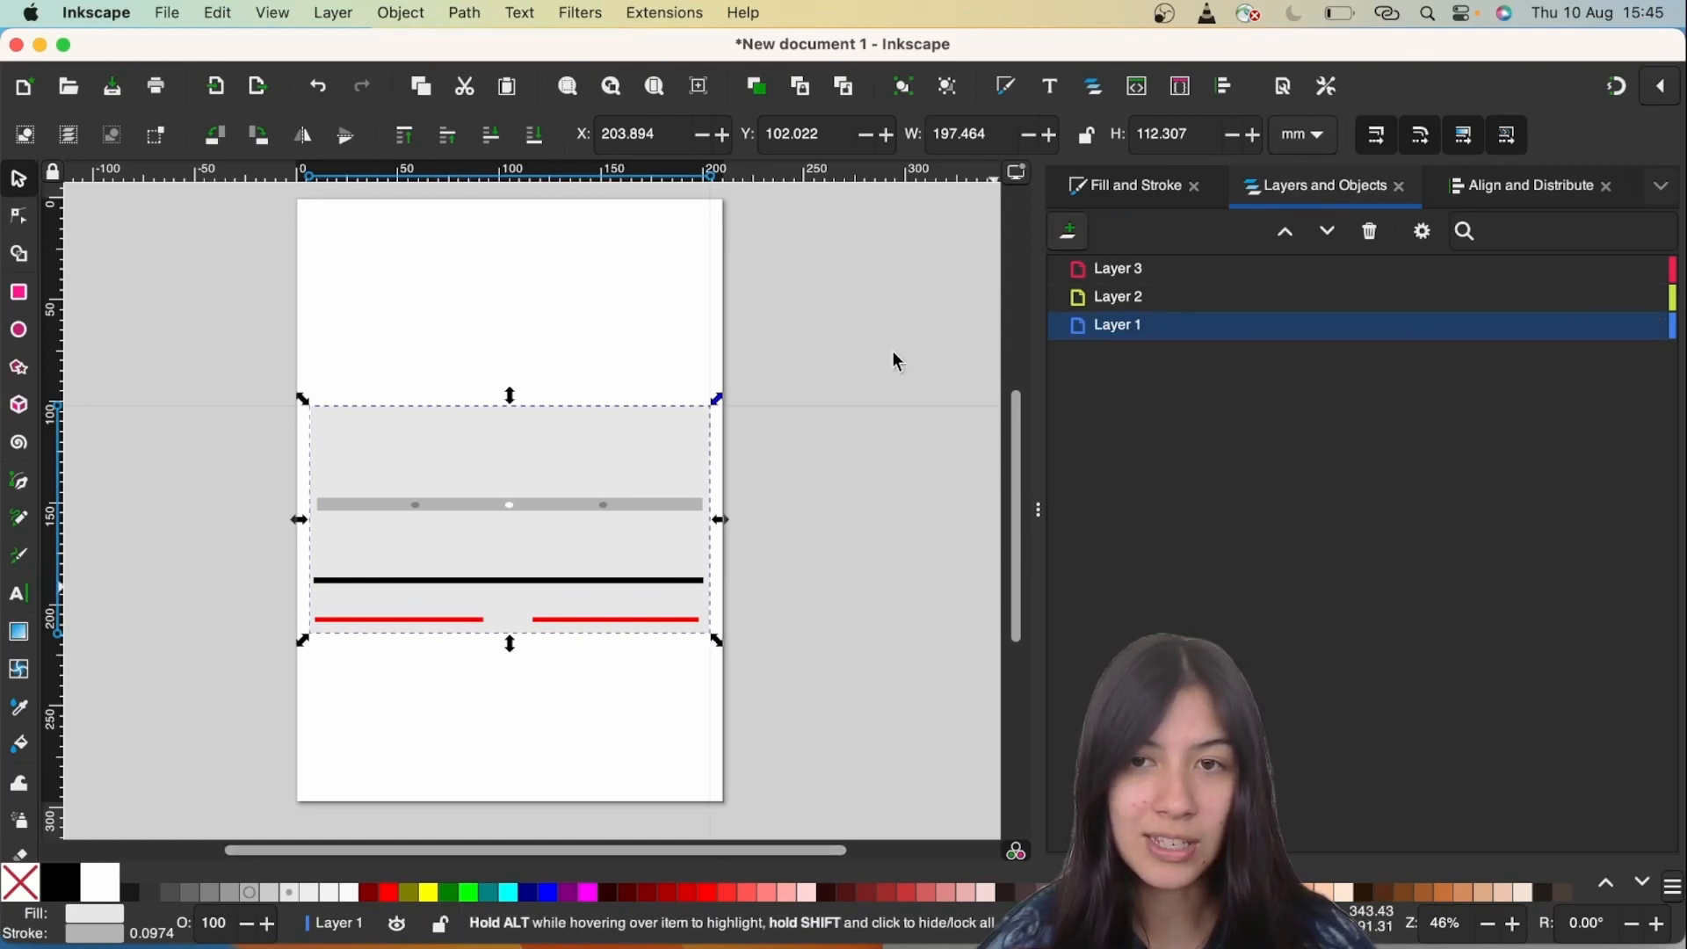
{"action": "mouse_move", "coordinate": [558, 456]}
{"action": "left_mouse_down"}
{"action": "mouse_move", "coordinate": [580, 365]}
{"action": "mouse_move", "coordinate": [568, 482]}
{"action": "left_mouse_up"}
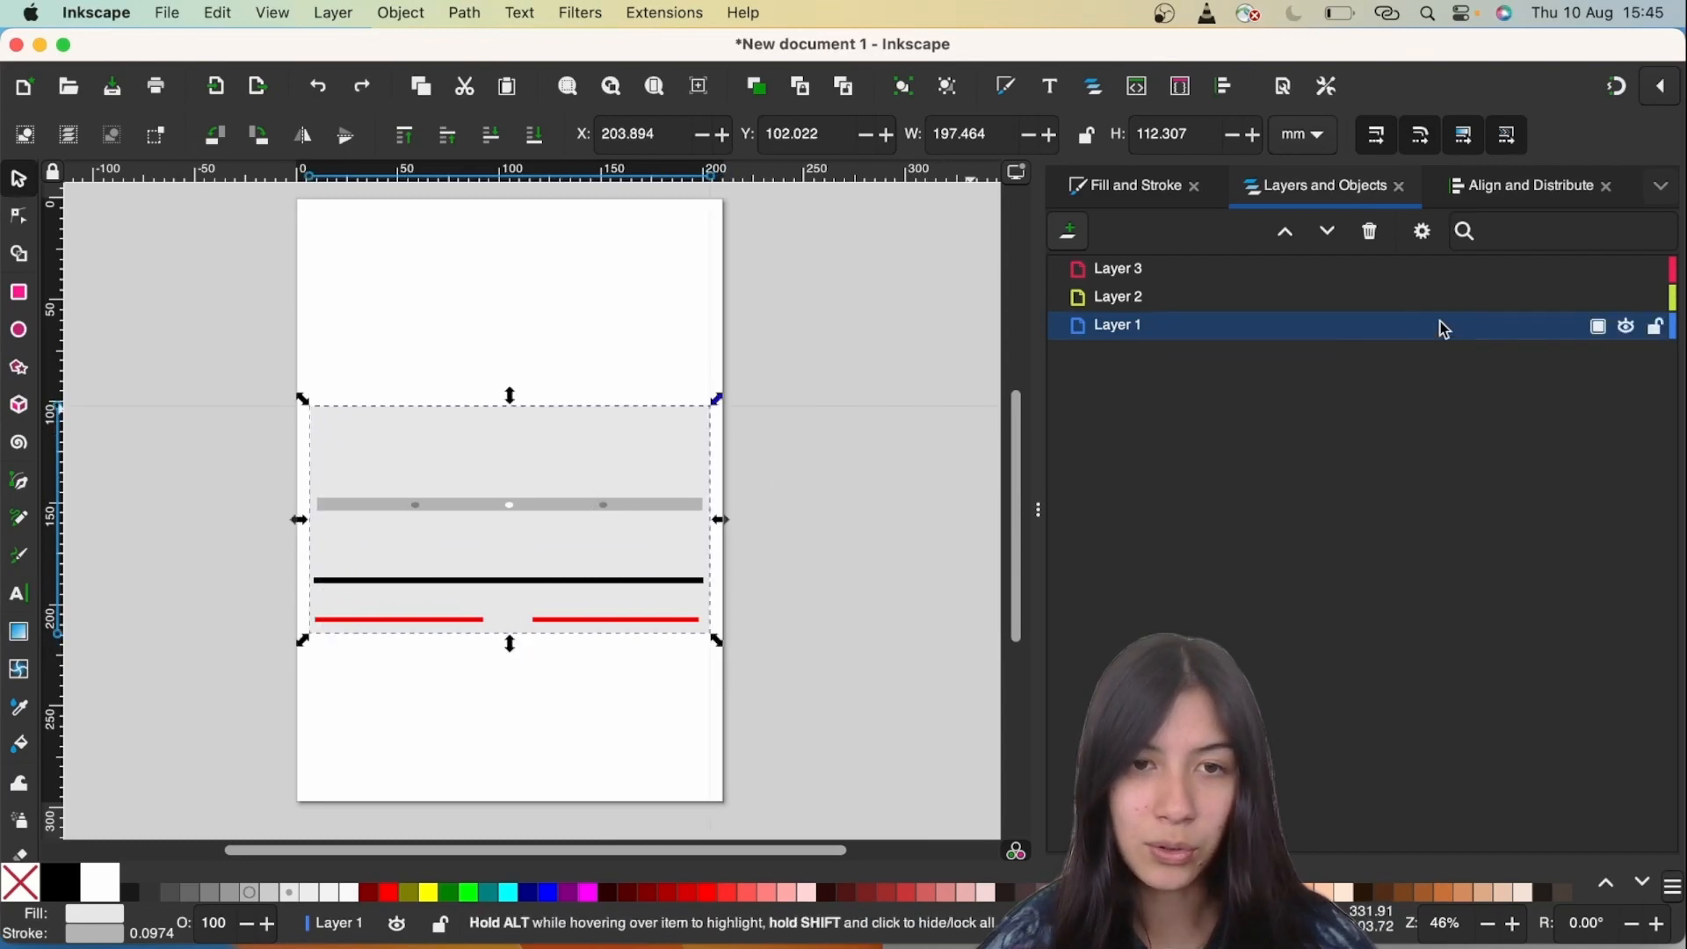
{"action": "left_click", "coordinate": [1654, 327]}
{"action": "left_click", "coordinate": [570, 319]}
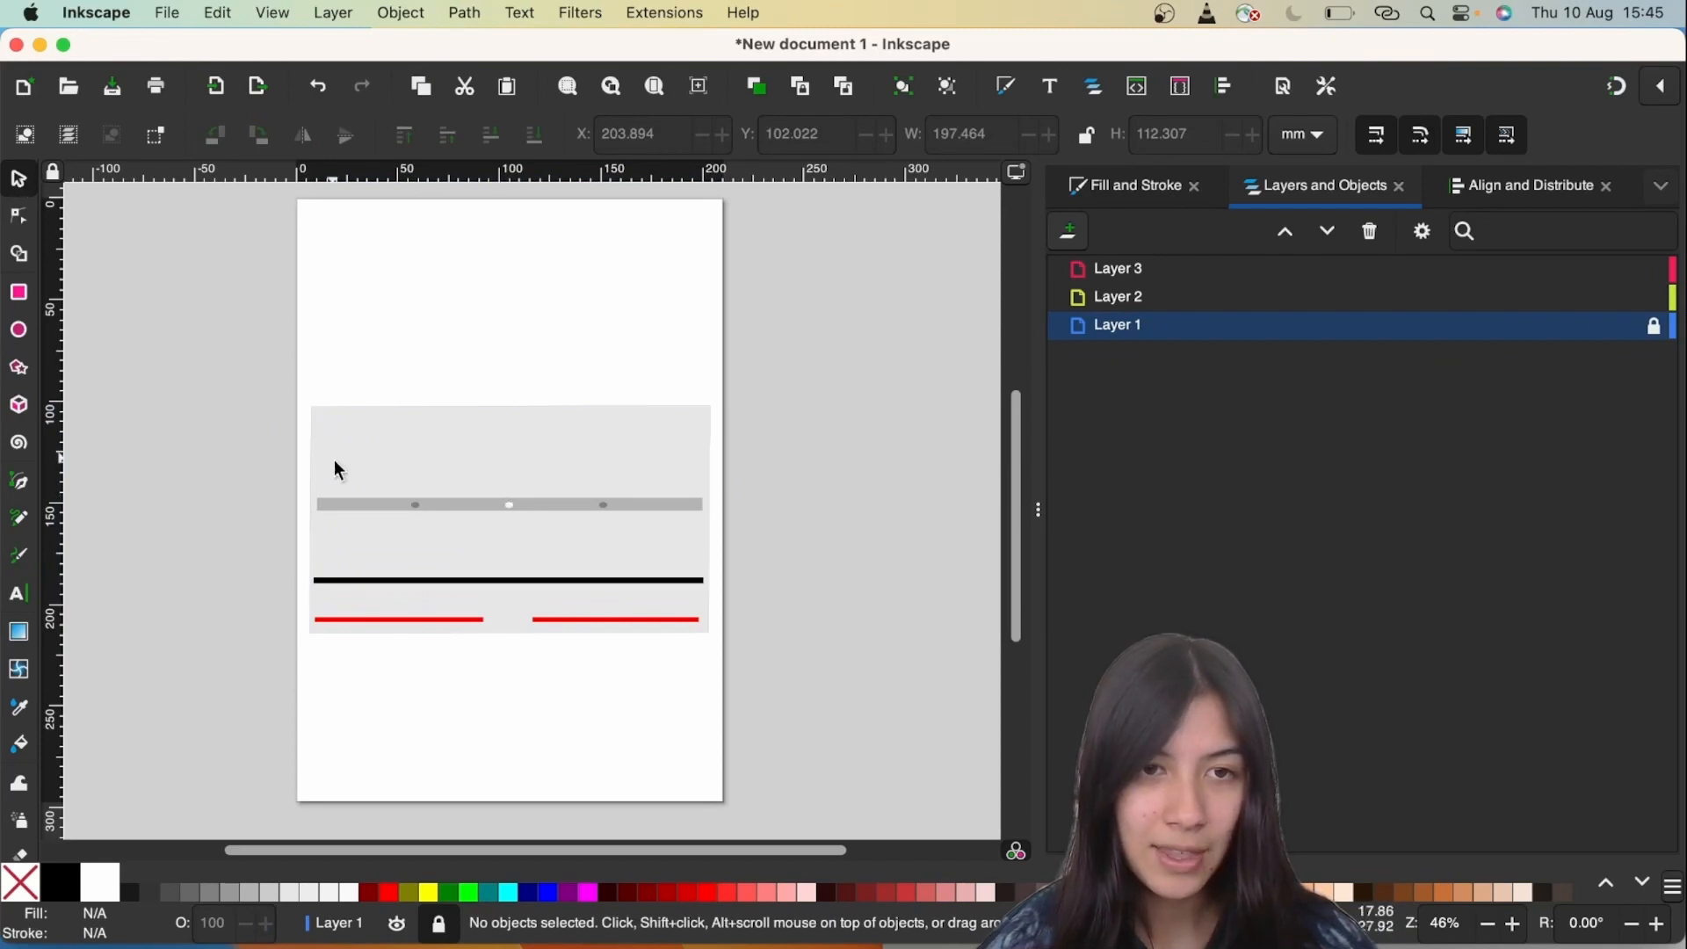
Group the grey strip with its three ellipses and move the group slightly upward on the board.
{"action": "left_click_drag", "start_coordinate": [315, 471], "coordinate": [711, 555]}
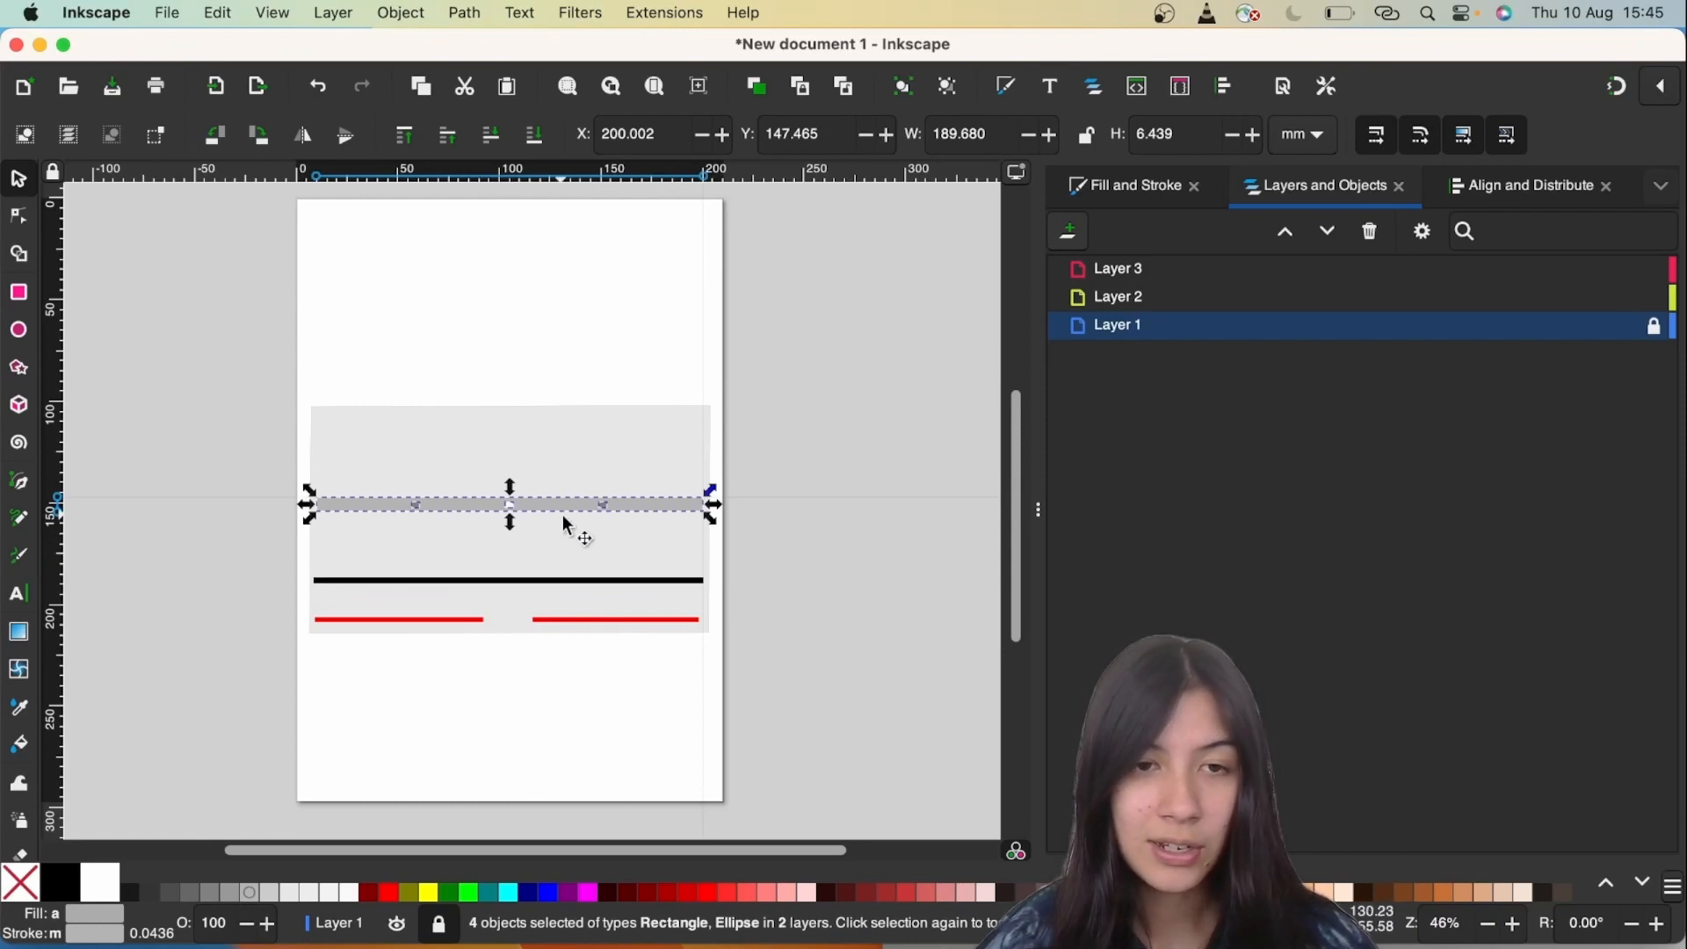
{"action": "key", "text": "ctrl+g"}
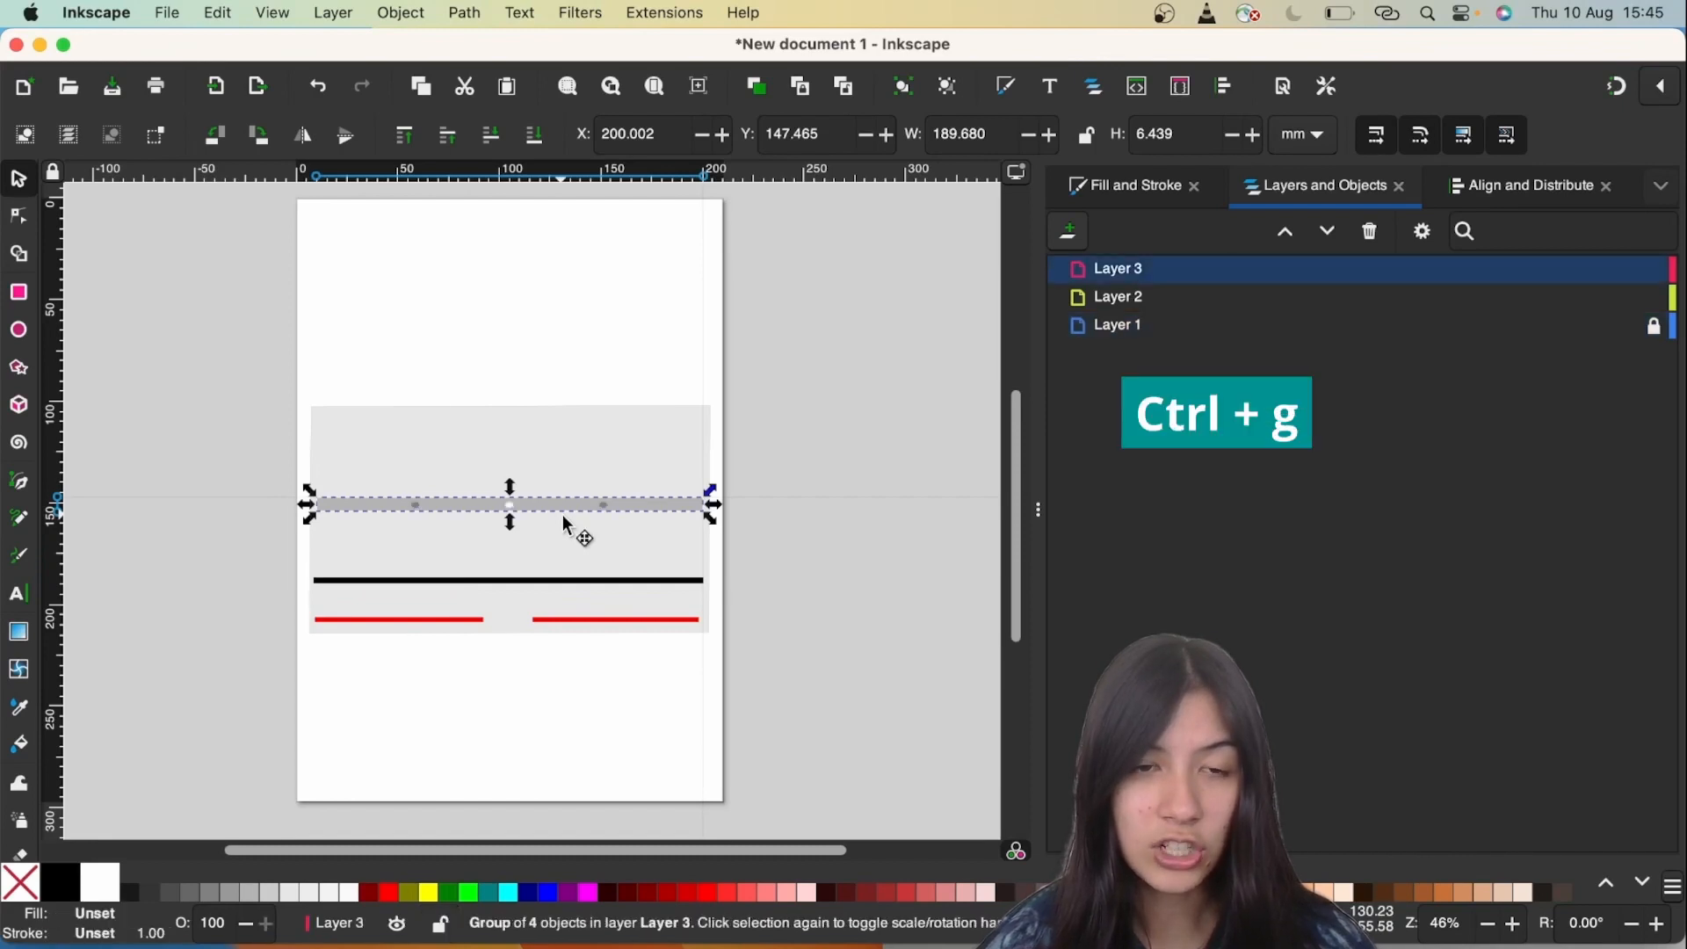
{"action": "left_click", "coordinate": [554, 365]}
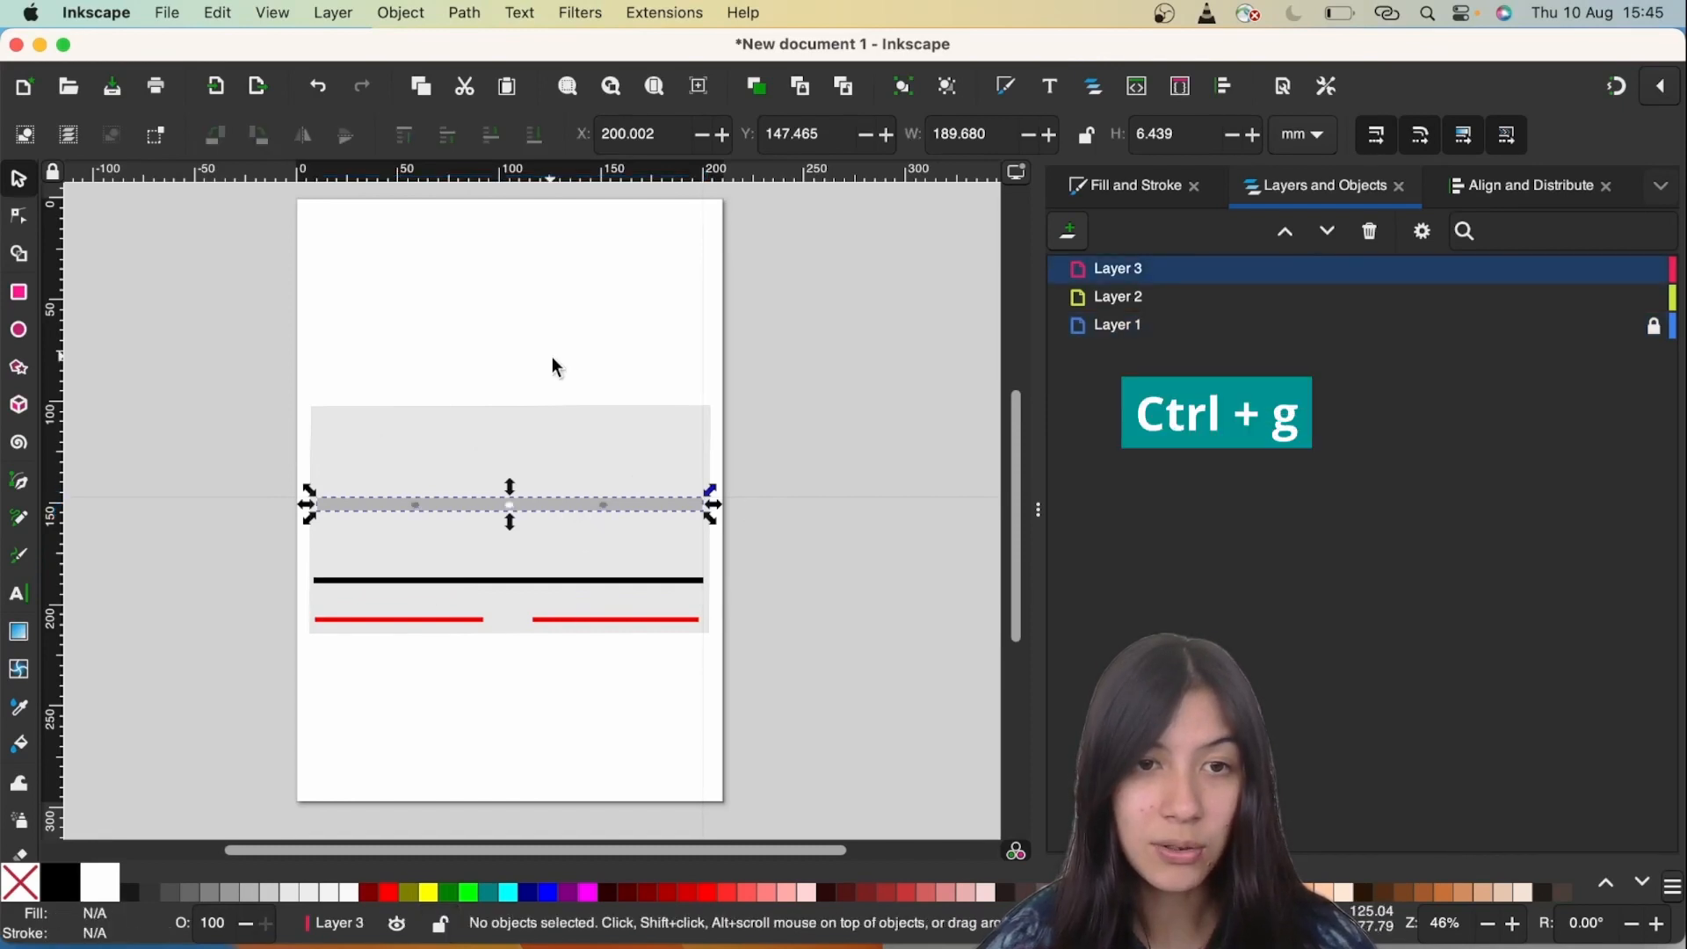
{"action": "left_click", "coordinate": [546, 508]}
{"action": "mouse_move", "coordinate": [557, 500]}
{"action": "left_mouse_down"}
{"action": "mouse_move", "coordinate": [557, 525]}
{"action": "mouse_move", "coordinate": [556, 503]}
{"action": "left_mouse_up"}
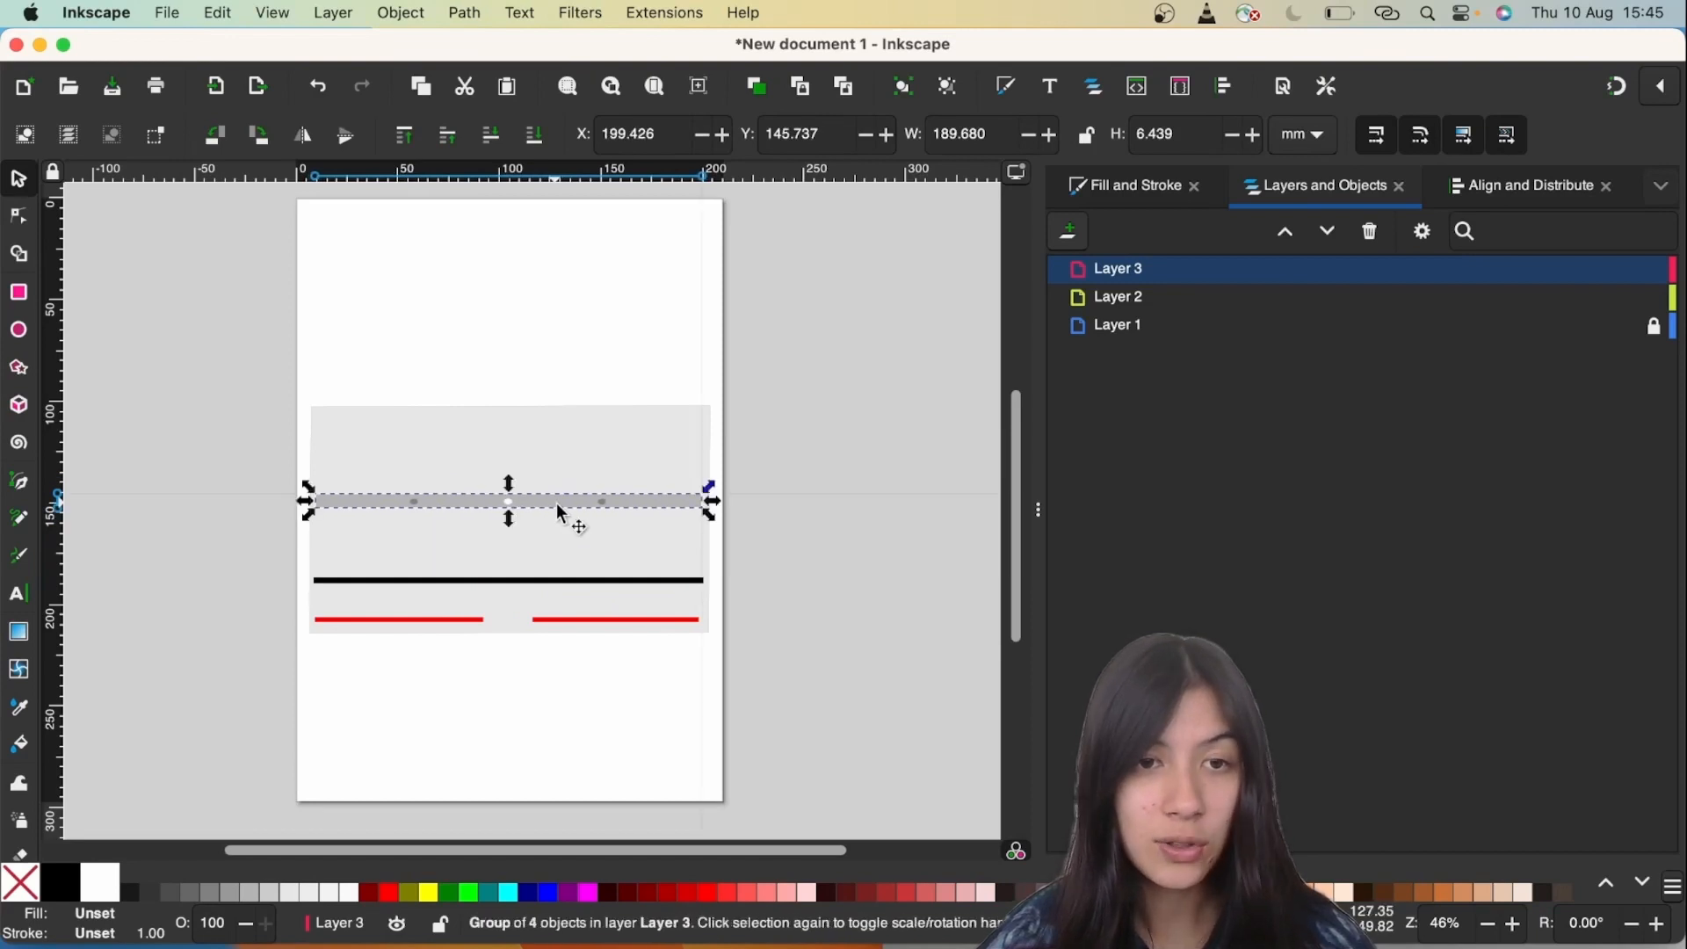
Ungroup the strip and its three ellipses, regroup the four objects, and reselect the group.
{"action": "key", "text": "ctrl+u"}
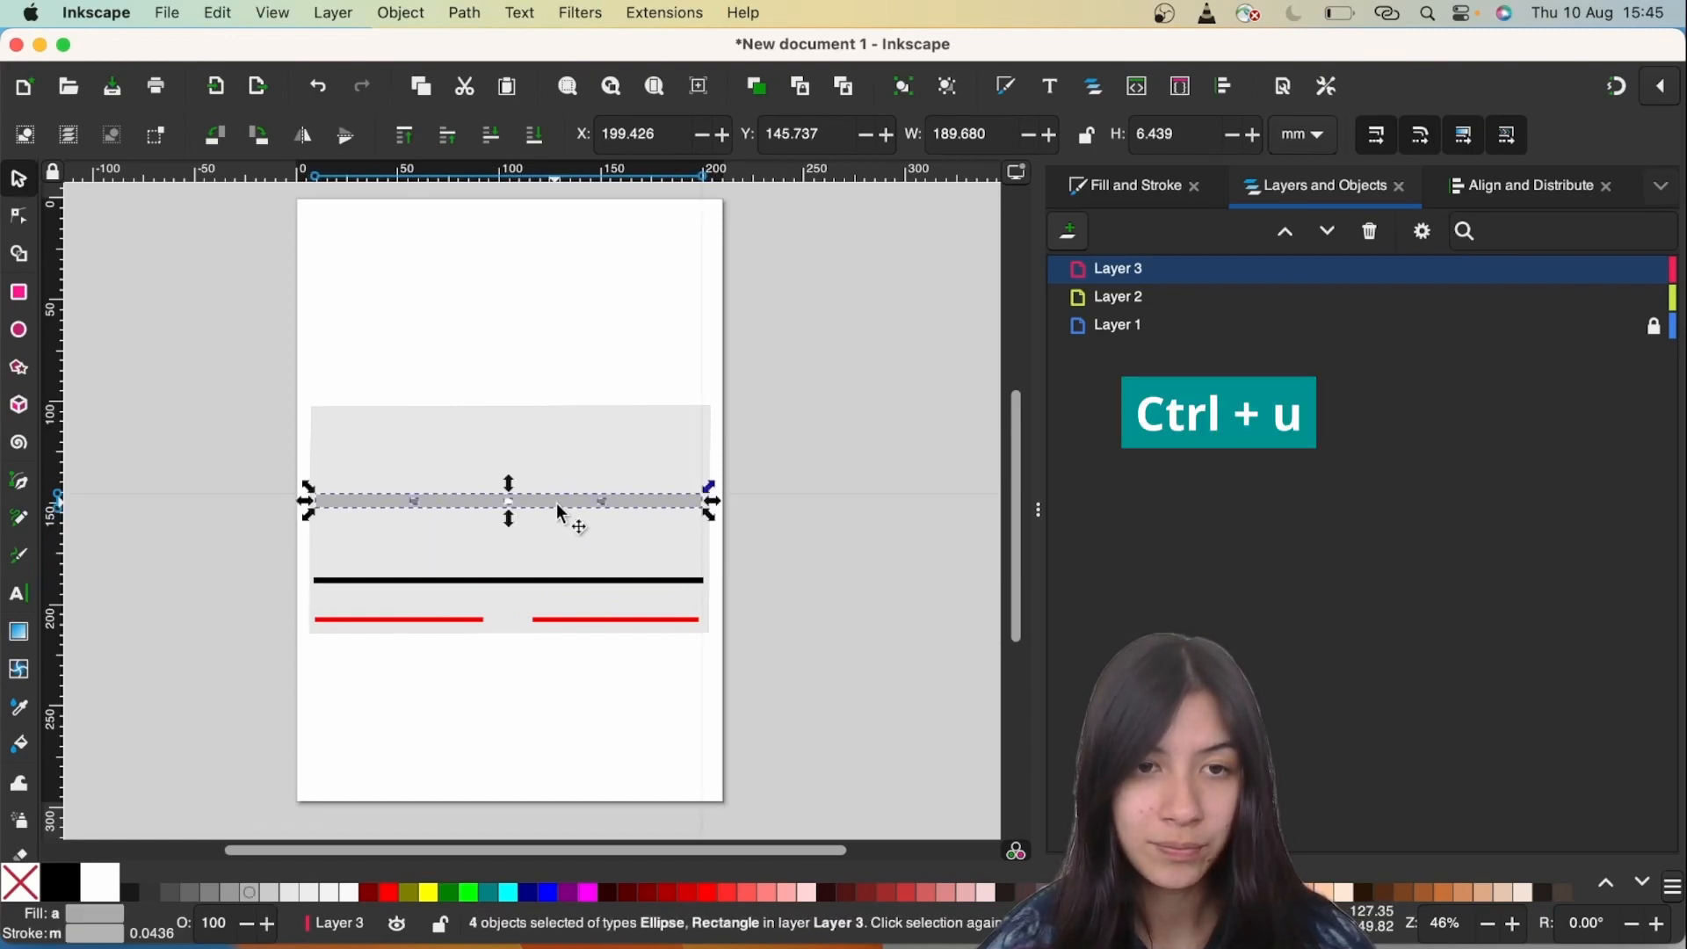
{"action": "key", "text": "ctrl+g"}
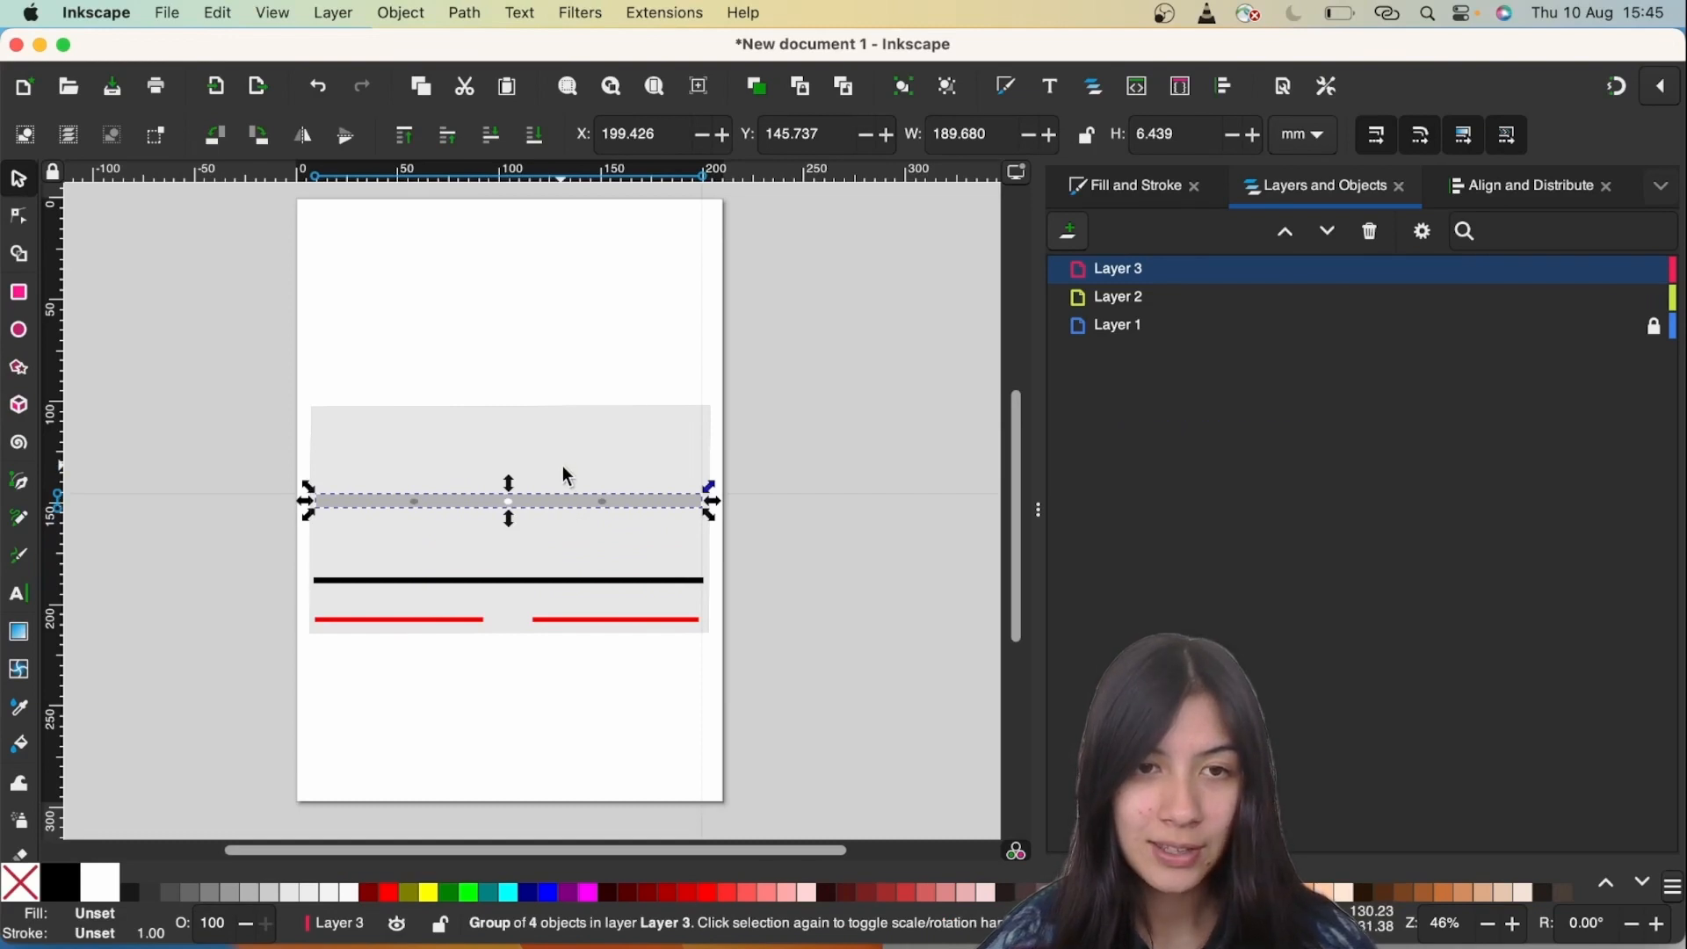
{"action": "left_click", "coordinate": [561, 369]}
{"action": "left_click", "coordinate": [650, 501]}
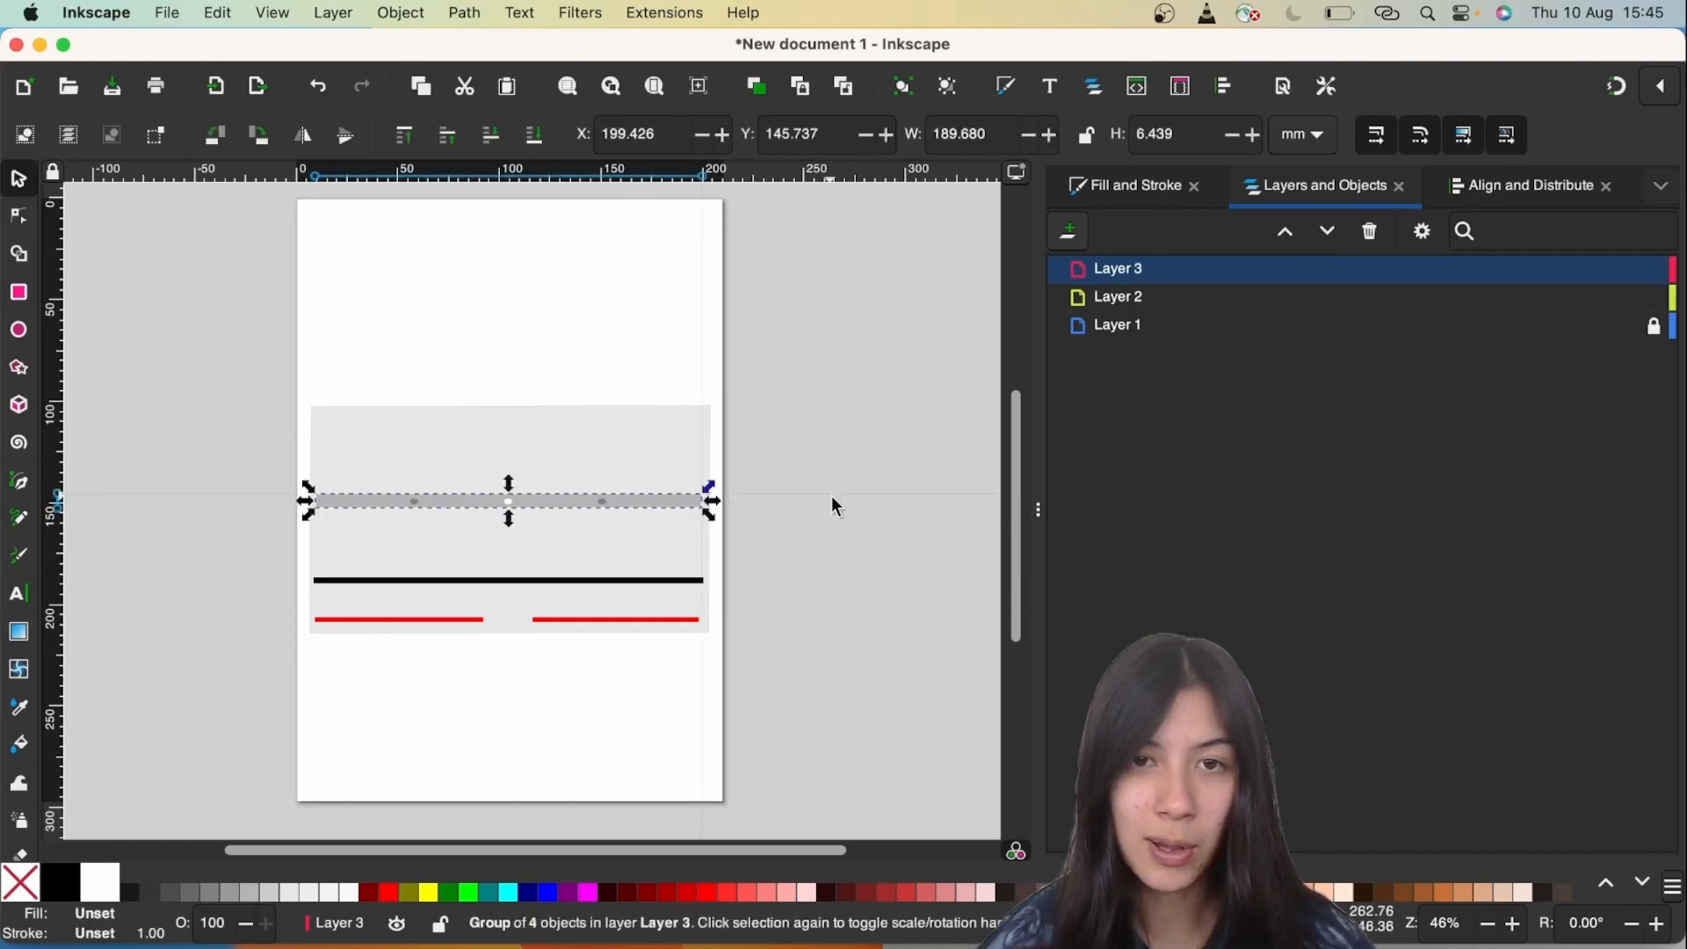
Make Layer 2, which holds the black and red bars, the current layer with no objects selected.
{"action": "left_click", "coordinate": [1118, 297]}
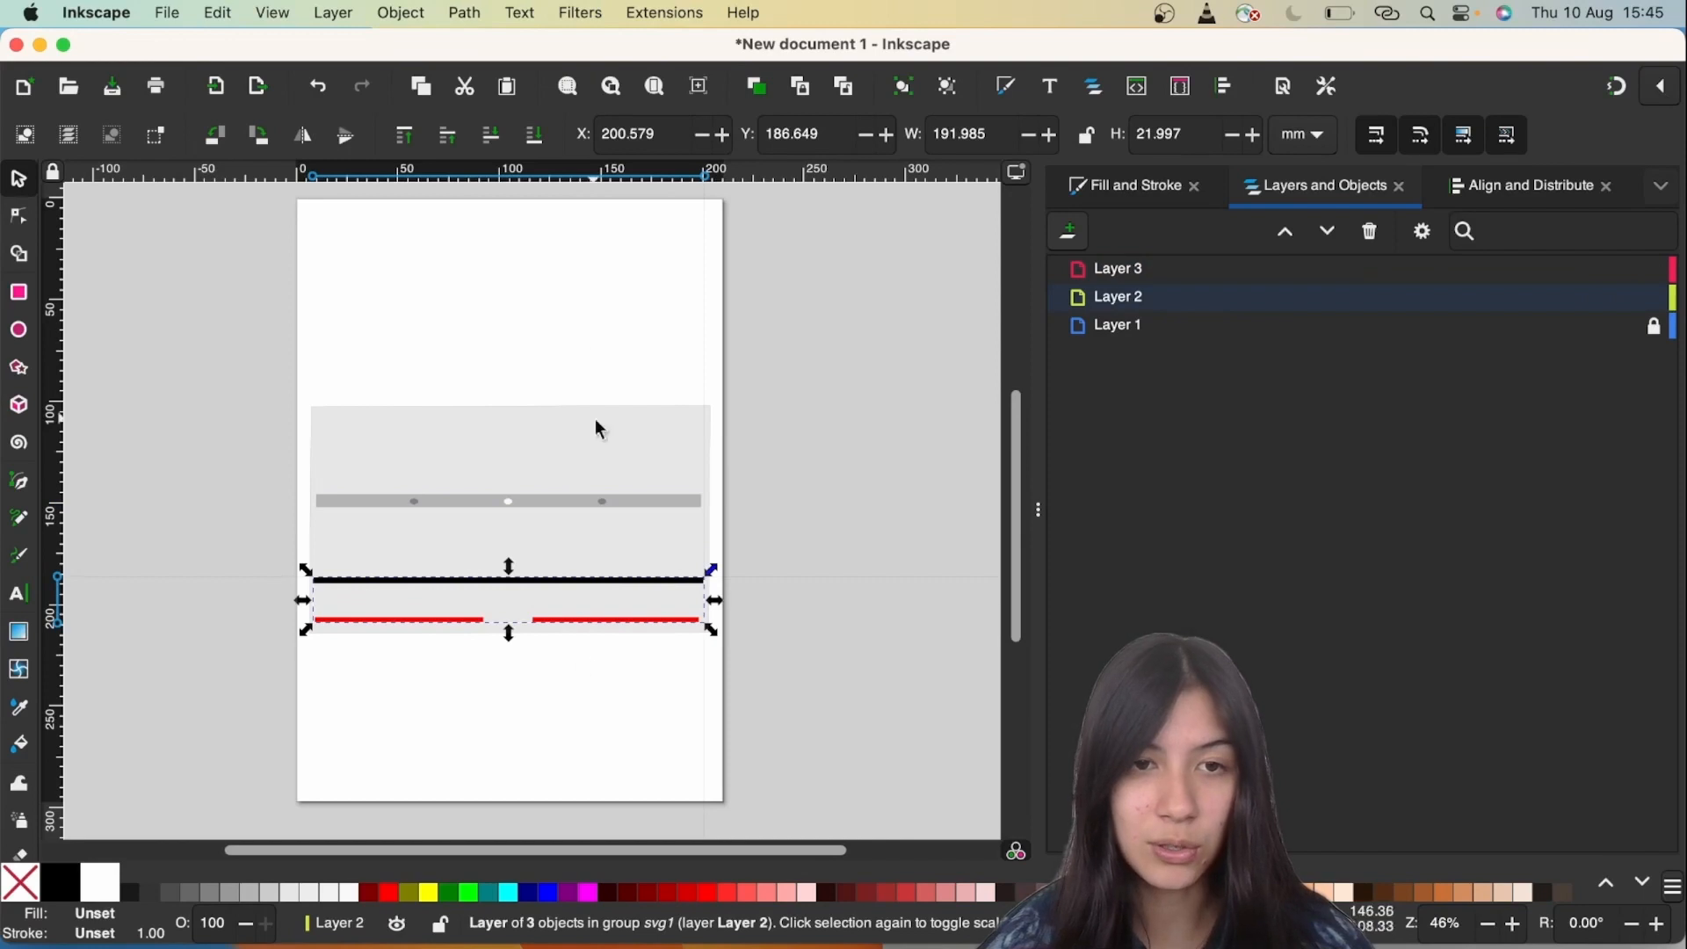
{"action": "left_click", "coordinate": [582, 293]}
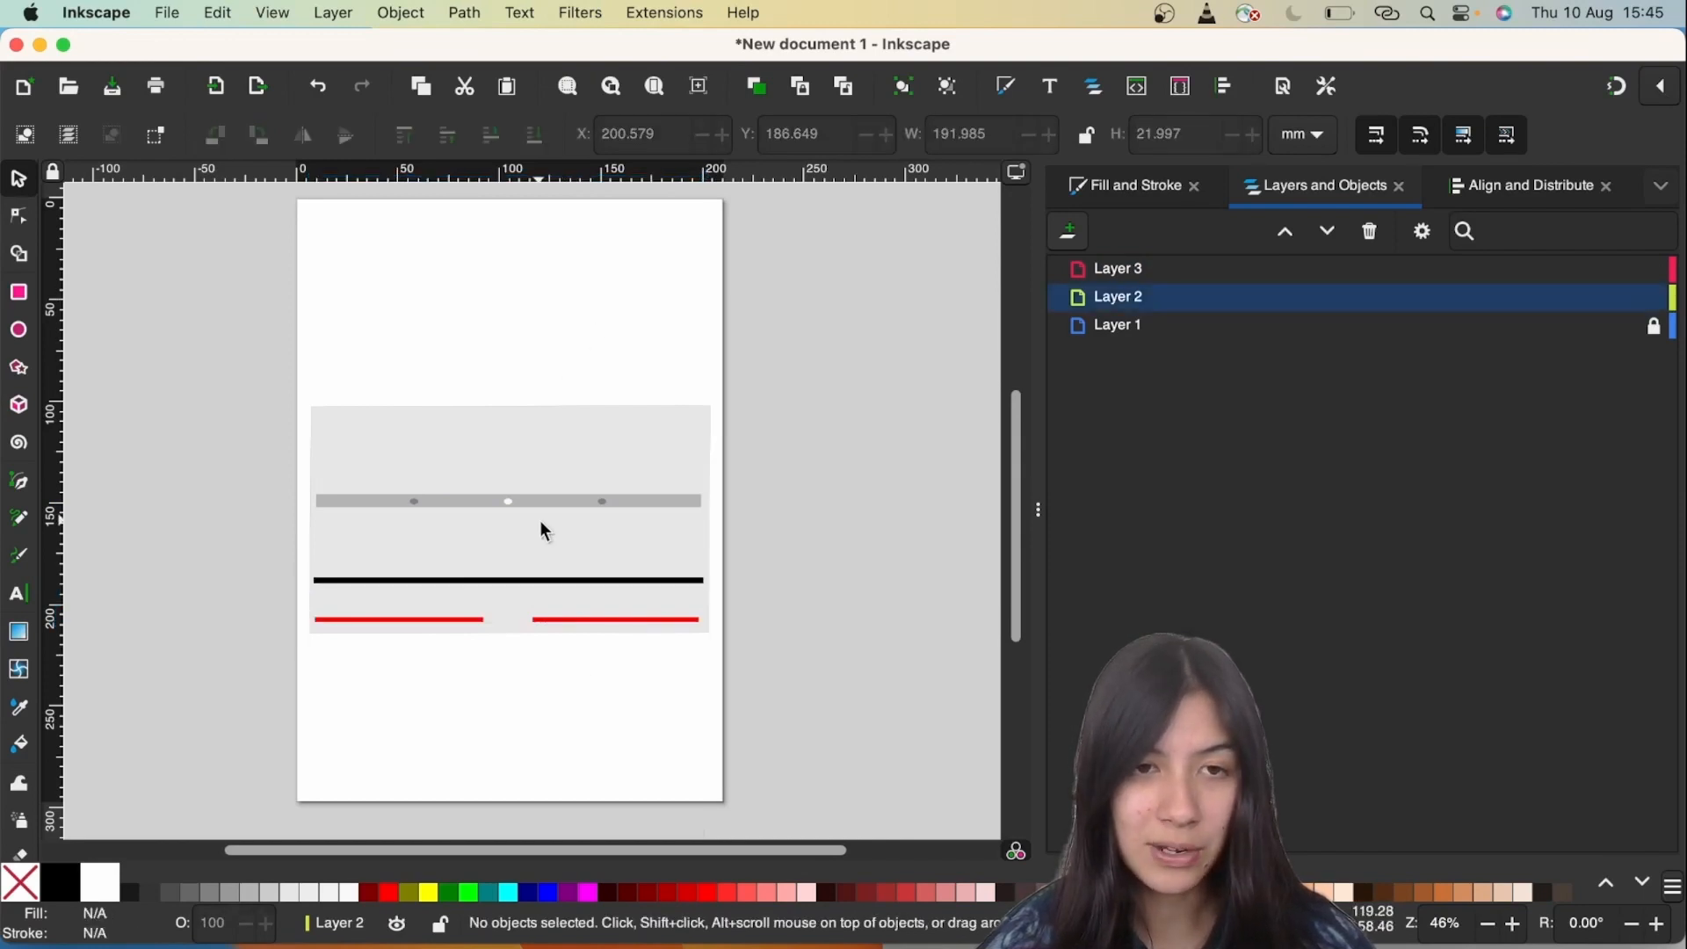